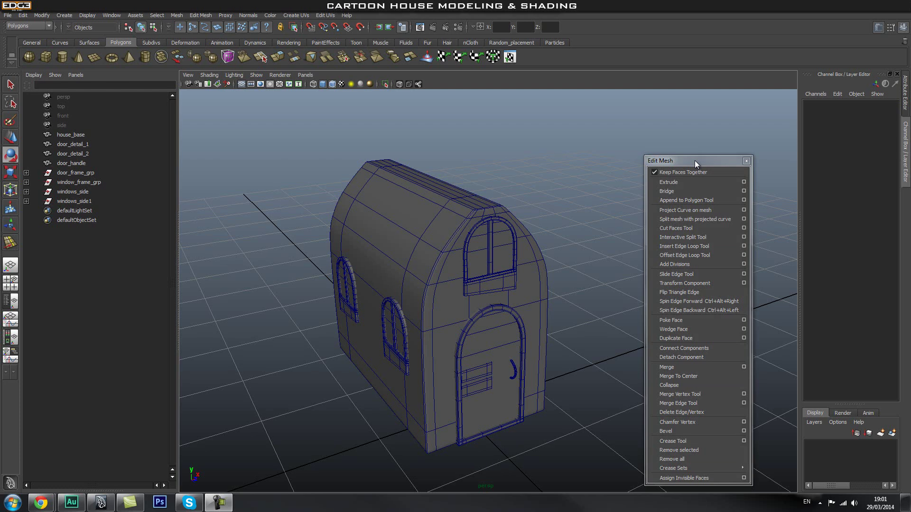
Examine the house's front, side walls and curved roof from several angles
{"action": "left_click_drag", "start_coordinate": [474, 209], "coordinate": [449, 200], "text": "alt"}
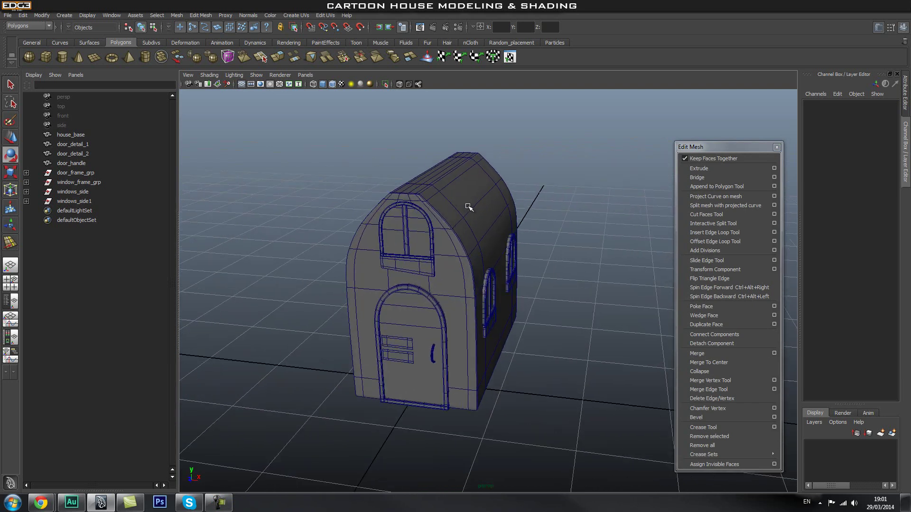
{"action": "left_click_drag", "start_coordinate": [368, 215], "coordinate": [435, 221], "text": "alt"}
{"action": "left_click_drag", "start_coordinate": [540, 240], "coordinate": [471, 262], "text": "alt"}
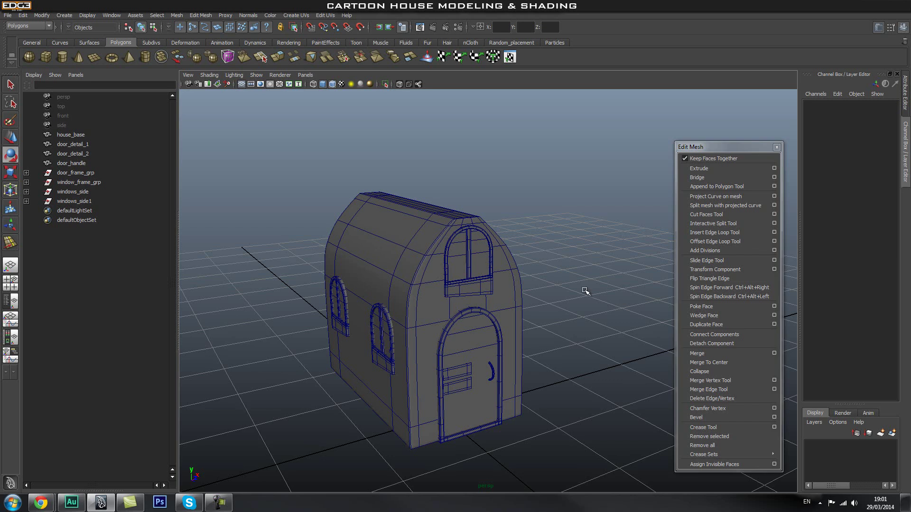
{"action": "left_click_drag", "start_coordinate": [586, 291], "coordinate": [551, 289], "text": "alt"}
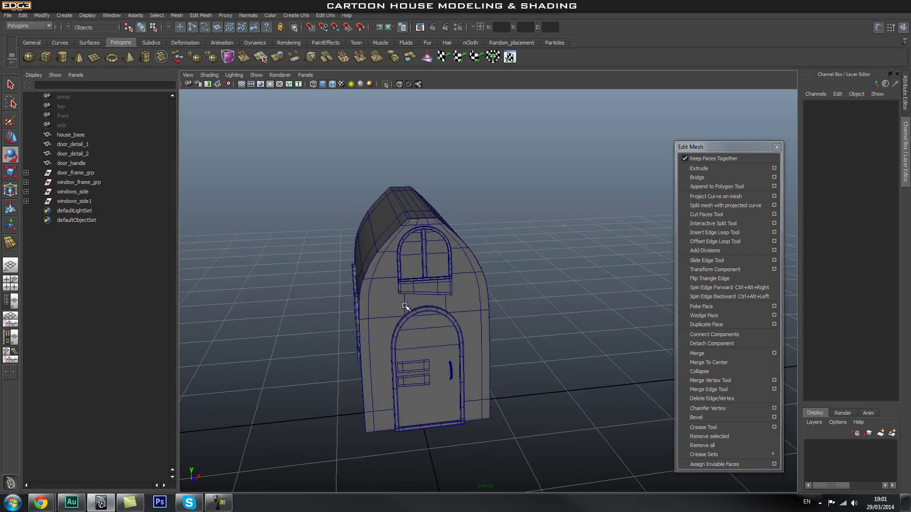
{"action": "left_click_drag", "start_coordinate": [402, 306], "coordinate": [423, 304], "text": "alt"}
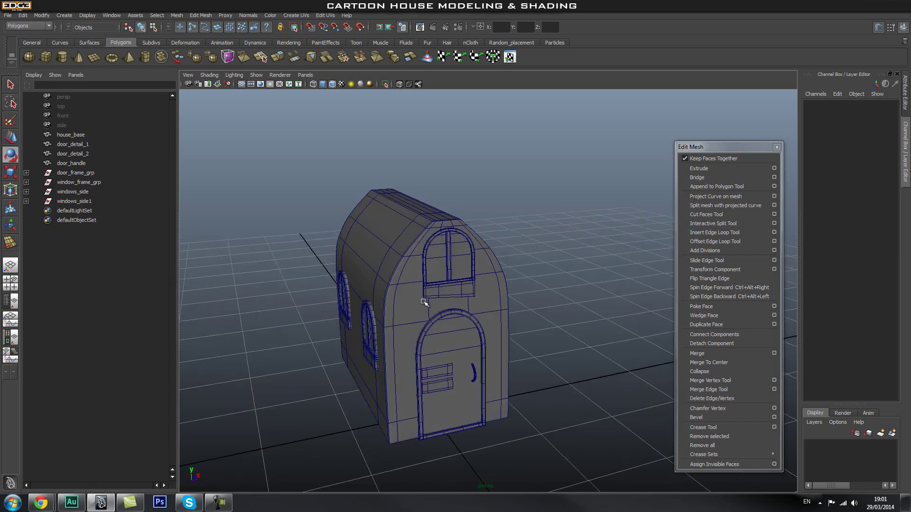
{"action": "left_click", "coordinate": [405, 271]}
{"action": "left_click", "coordinate": [511, 191]}
{"action": "left_click_drag", "start_coordinate": [355, 242], "coordinate": [354, 283], "text": "alt"}
{"action": "left_click_drag", "start_coordinate": [500, 260], "coordinate": [443, 238], "text": "alt"}
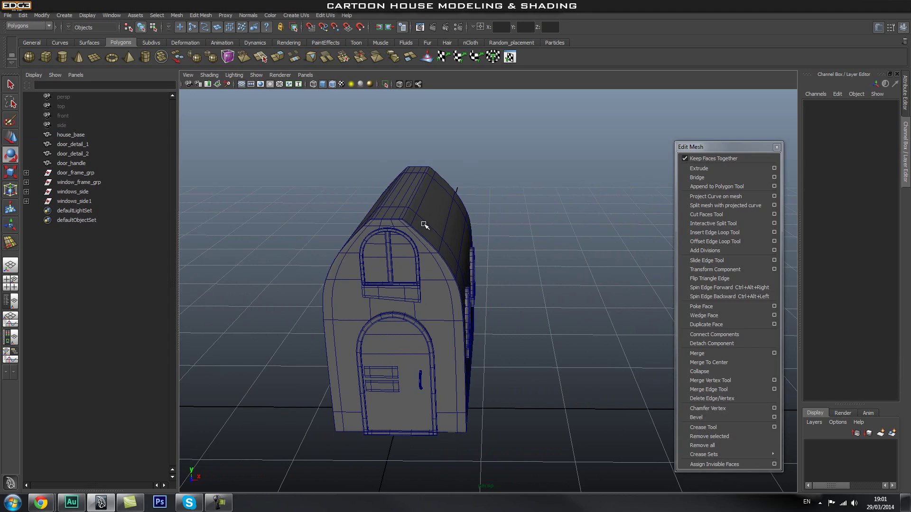
{"action": "left_click_drag", "start_coordinate": [457, 272], "coordinate": [375, 271], "text": "alt"}
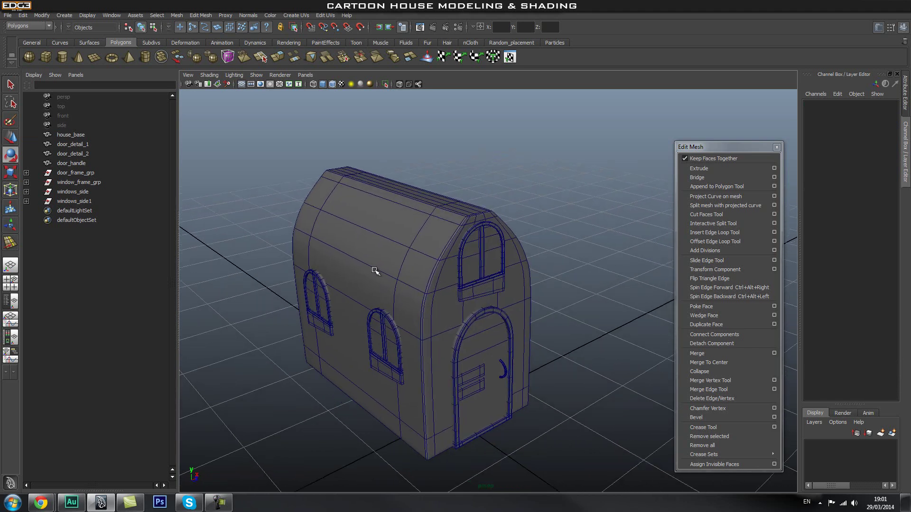
{"action": "left_click", "coordinate": [92, 60]}
{"action": "key", "text": "w"}
{"action": "left_click_drag", "start_coordinate": [447, 383], "coordinate": [403, 155]}
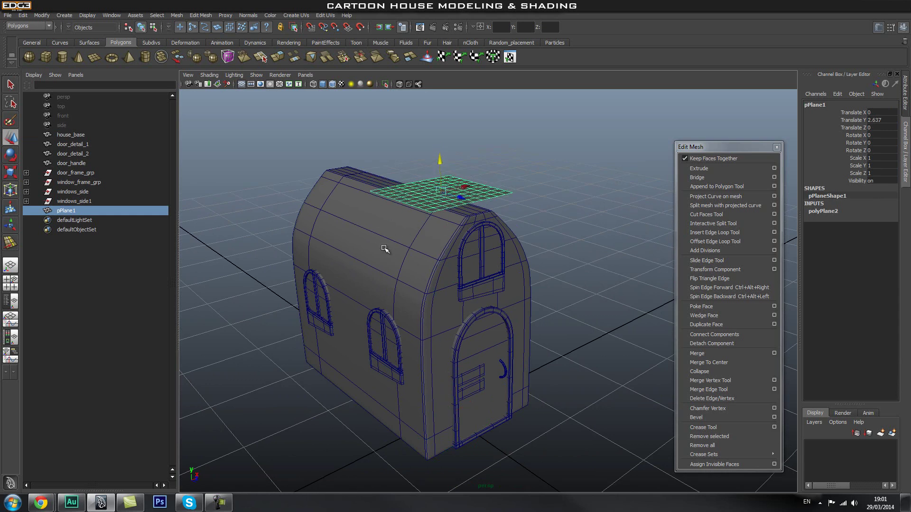
{"action": "left_click_drag", "start_coordinate": [548, 265], "coordinate": [540, 262], "text": "alt"}
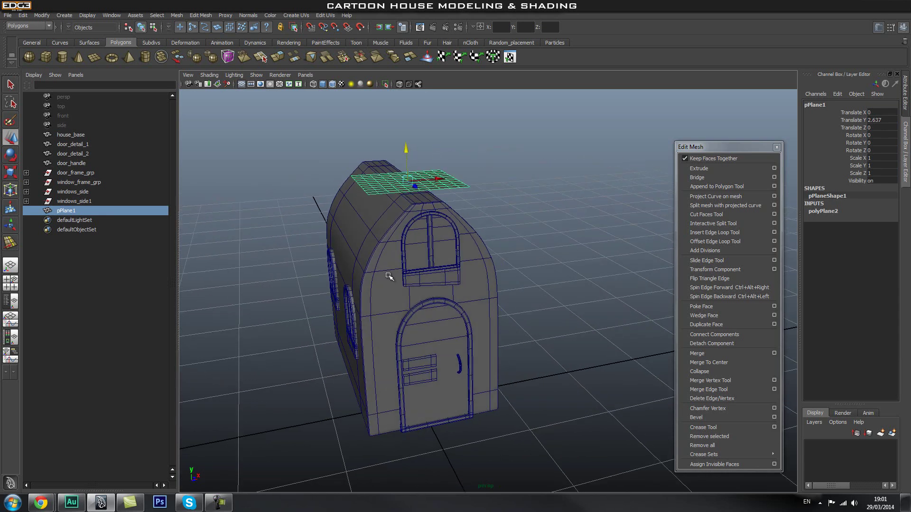
{"action": "key", "text": "Delete"}
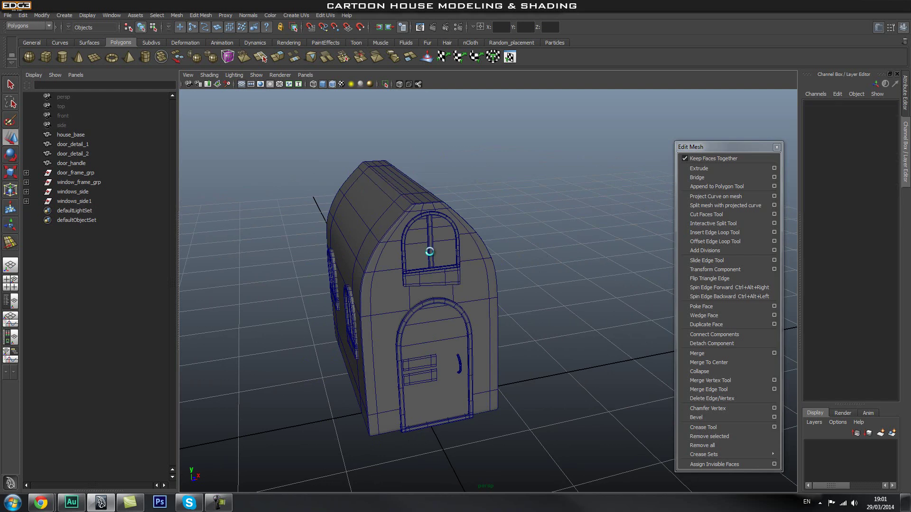
Duplicate the house_base mesh and move the copy beside the original house, to about 2.8 on X
{"action": "right_click_drag", "start_coordinate": [382, 250], "coordinate": [405, 230]}
{"action": "left_click", "coordinate": [391, 184]}
{"action": "left_click_drag", "start_coordinate": [546, 297], "coordinate": [455, 279], "text": "alt"}
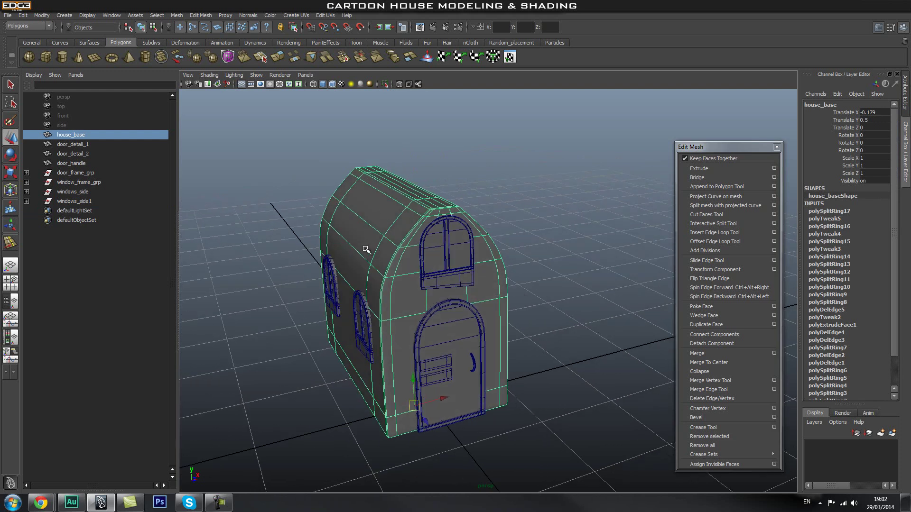
{"action": "left_click_drag", "start_coordinate": [490, 255], "coordinate": [462, 248], "text": "alt"}
{"action": "left_click_drag", "start_coordinate": [529, 280], "coordinate": [493, 291], "text": "alt"}
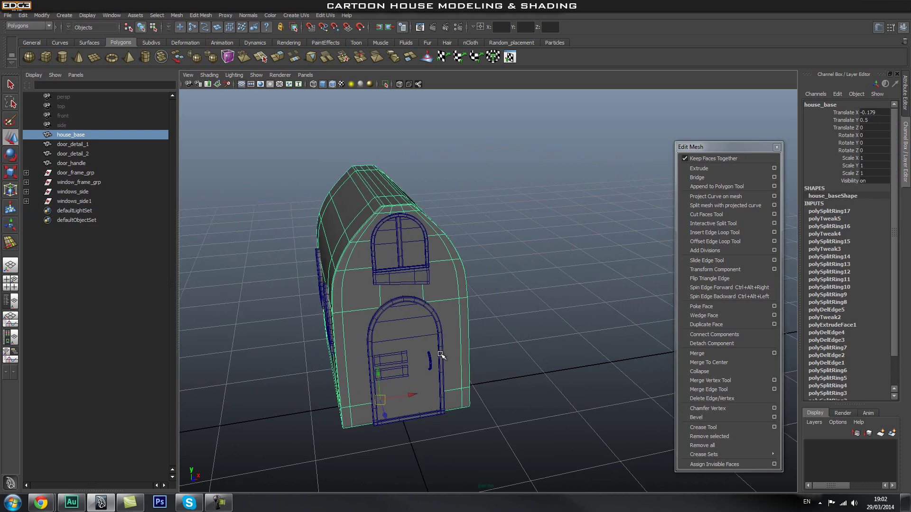
{"action": "key", "text": "ctrl+d"}
{"action": "left_click_drag", "start_coordinate": [414, 394], "coordinate": [562, 357]}
{"action": "key", "text": "f"}
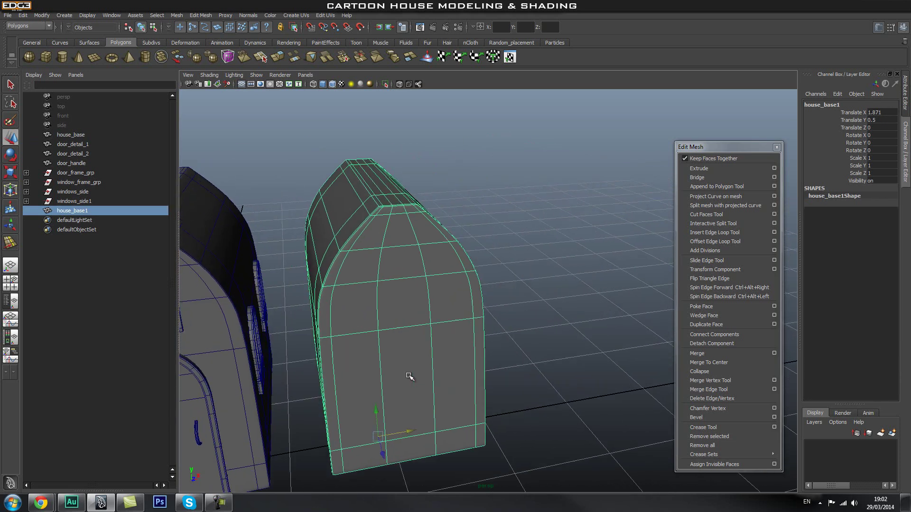
{"action": "left_click_drag", "start_coordinate": [485, 417], "coordinate": [500, 413]}
{"action": "left_click_drag", "start_coordinate": [575, 336], "coordinate": [445, 345], "text": "alt"}
{"action": "right_click_drag", "start_coordinate": [446, 345], "coordinate": [548, 347], "text": "alt"}
{"action": "left_click_drag", "start_coordinate": [549, 349], "coordinate": [463, 374], "text": "alt"}
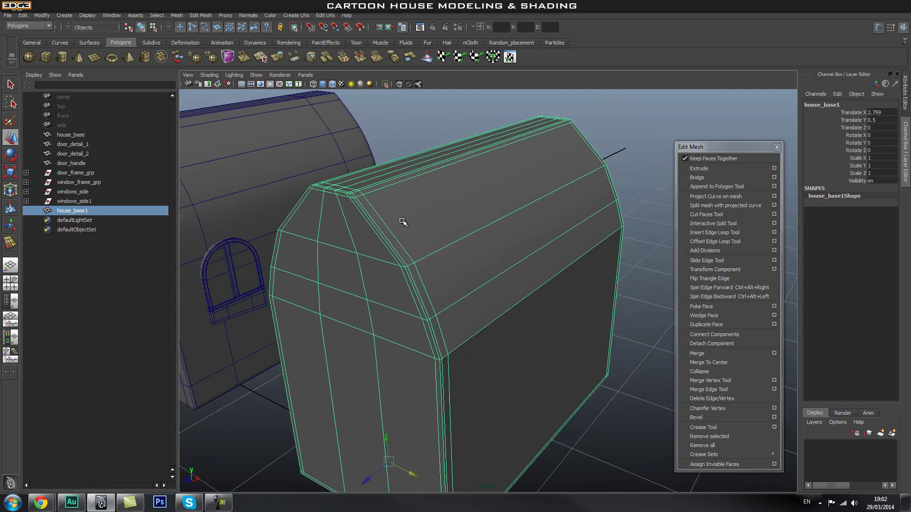
{"action": "left_click_drag", "start_coordinate": [389, 233], "coordinate": [494, 283], "text": "alt"}
{"action": "key", "text": "q"}
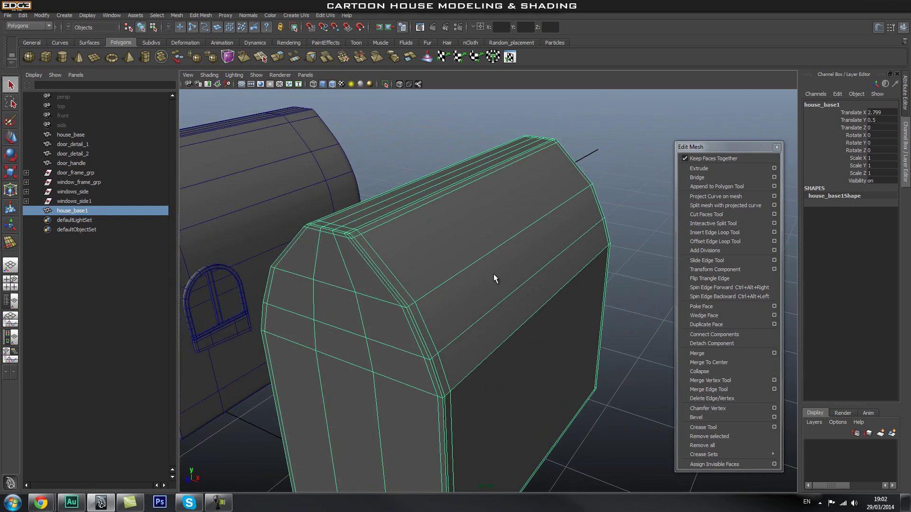
{"action": "right_click_drag", "start_coordinate": [493, 274], "coordinate": [502, 296]}
{"action": "mouse_move", "coordinate": [504, 316]}
{"action": "left_mouse_down"}
{"action": "mouse_move", "coordinate": [469, 271]}
{"action": "mouse_move", "coordinate": [443, 262]}
{"action": "left_mouse_up"}
{"action": "left_click_drag", "start_coordinate": [429, 342], "coordinate": [432, 350]}
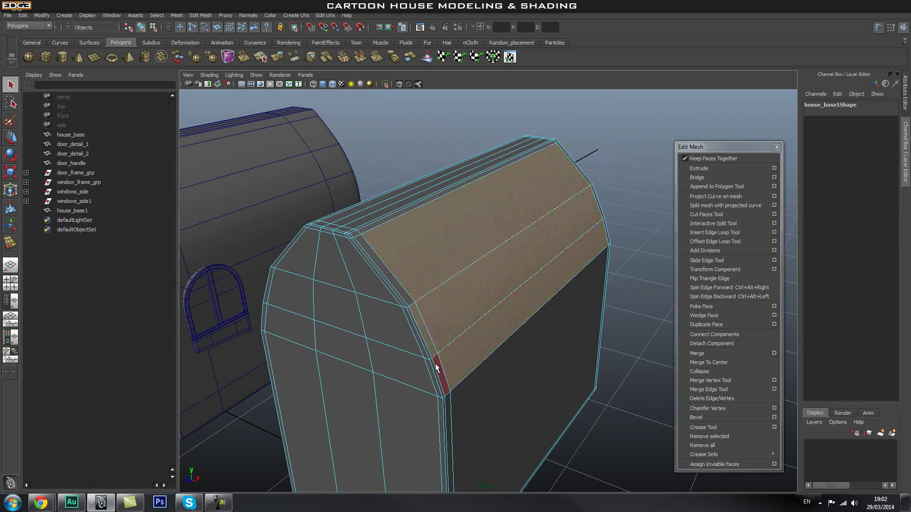
{"action": "left_click", "coordinate": [624, 254]}
Delete the closely spaced support edge loops around the front end and along the roof ridge of the copied house
{"action": "right_click_drag", "start_coordinate": [412, 270], "coordinate": [411, 242]}
{"action": "scroll", "coordinate": [300, 277], "scroll_direction": "up", "scroll_amount": 2}
{"action": "middle_click_drag", "start_coordinate": [334, 287], "coordinate": [379, 306], "text": "alt"}
{"action": "double_click", "coordinate": [408, 272]}
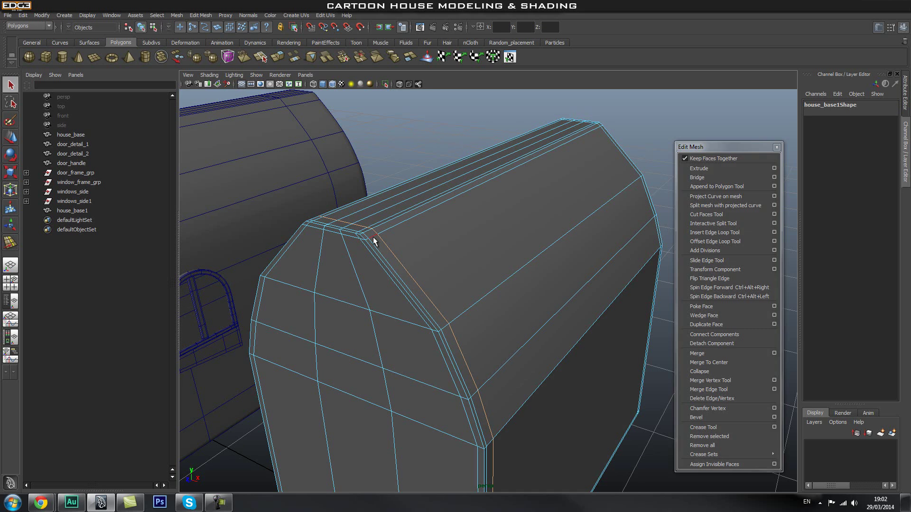
{"action": "double_click", "coordinate": [338, 227], "text": "shift"}
{"action": "left_click_drag", "start_coordinate": [270, 256], "coordinate": [421, 278], "text": "alt"}
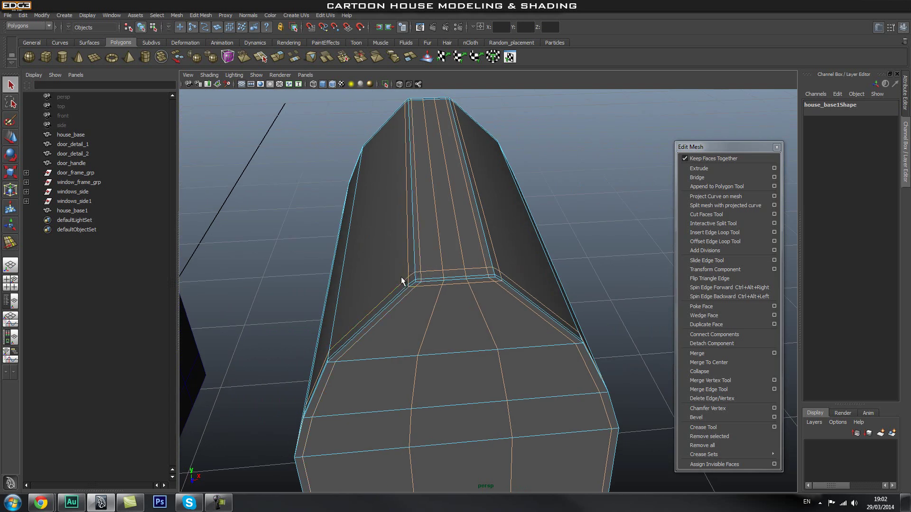
{"action": "right_click_drag", "start_coordinate": [421, 239], "coordinate": [383, 252], "text": "shift"}
Delete the remaining support edge loop on the copied house so only its basic shape edges are left
{"action": "left_click_drag", "start_coordinate": [506, 301], "coordinate": [539, 329], "text": "alt"}
{"action": "double_click", "coordinate": [398, 312]}
{"action": "left_click_drag", "start_coordinate": [396, 315], "coordinate": [531, 216], "text": "alt"}
{"action": "right_click_drag", "start_coordinate": [480, 231], "coordinate": [468, 246], "text": "shift"}
Select the top face and the three sloping faces on each side of the copy's roof, and apply Duplicate Face to them
{"action": "left_click_drag", "start_coordinate": [468, 247], "coordinate": [462, 303], "text": "alt"}
{"action": "key", "text": "q"}
{"action": "right_click_drag", "start_coordinate": [463, 306], "coordinate": [463, 349]}
{"action": "left_click", "coordinate": [463, 349]}
{"action": "left_click", "coordinate": [445, 324], "text": "shift"}
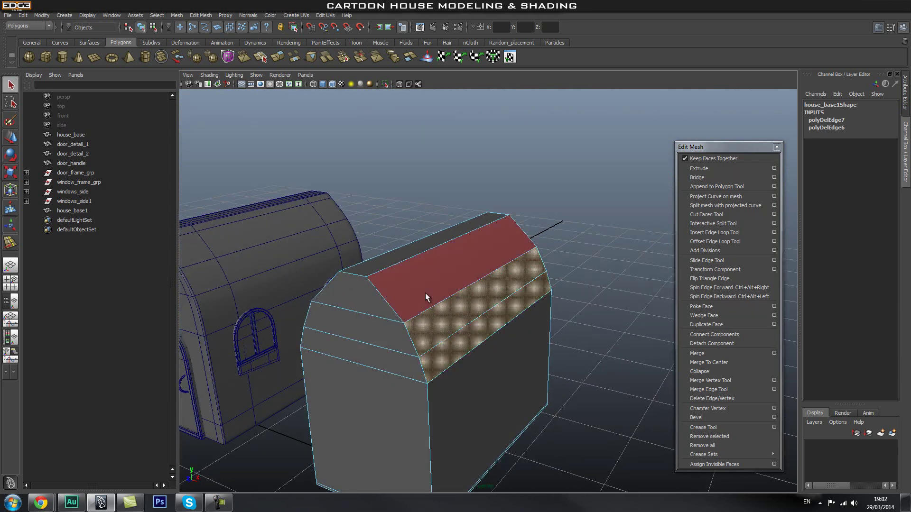
{"action": "left_click", "coordinate": [424, 291], "text": "shift"}
{"action": "left_click", "coordinate": [395, 262], "text": "shift"}
{"action": "left_click_drag", "start_coordinate": [351, 323], "coordinate": [467, 340], "text": "alt"}
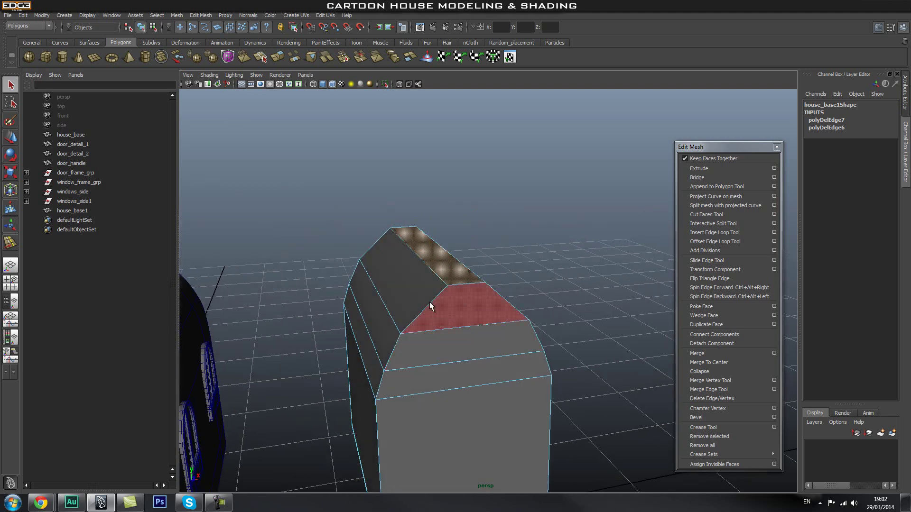
{"action": "left_click", "coordinate": [407, 306], "text": "shift"}
{"action": "left_click", "coordinate": [388, 320], "text": "shift"}
{"action": "left_click", "coordinate": [368, 346], "text": "shift"}
{"action": "left_click_drag", "start_coordinate": [402, 343], "coordinate": [460, 340], "text": "alt"}
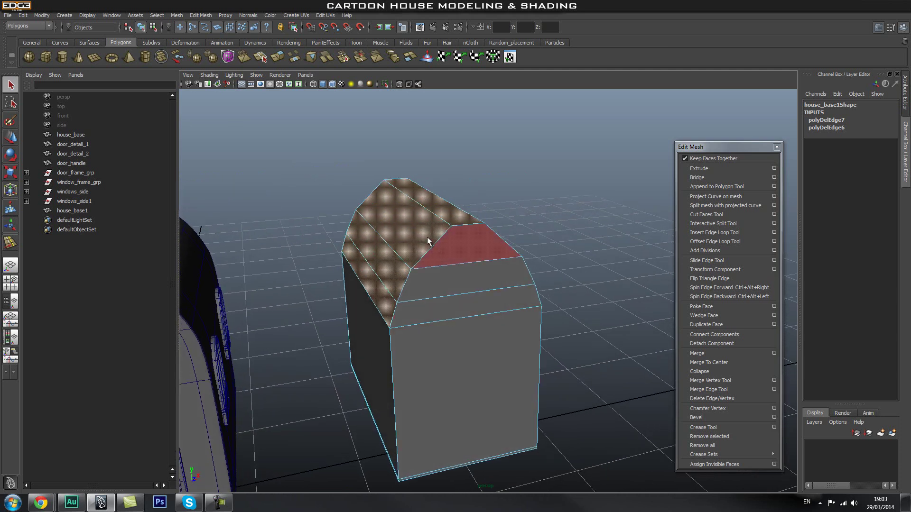
{"action": "left_click_drag", "start_coordinate": [581, 280], "coordinate": [449, 278], "text": "alt"}
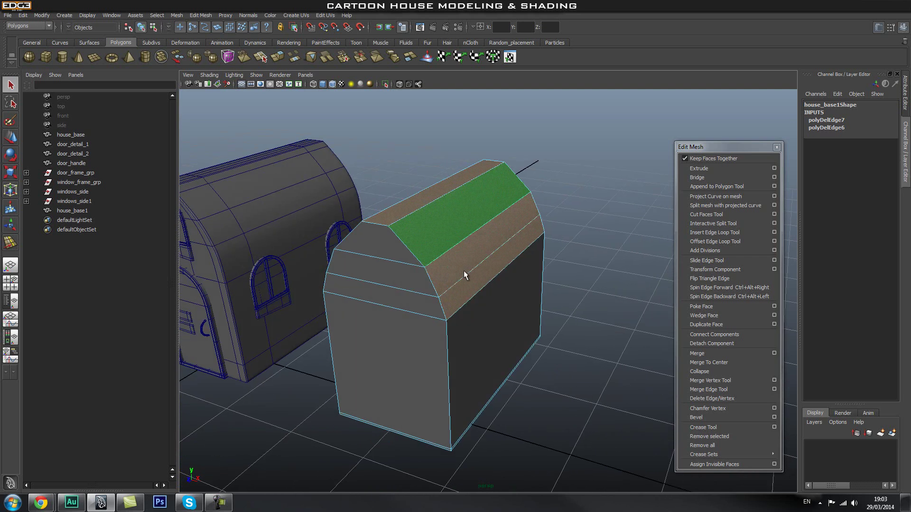
{"action": "left_click_drag", "start_coordinate": [385, 319], "coordinate": [413, 315], "text": "alt"}
{"action": "left_click", "coordinate": [435, 201], "text": "shift"}
{"action": "left_click_drag", "start_coordinate": [434, 201], "coordinate": [425, 272], "text": "alt"}
{"action": "left_click_drag", "start_coordinate": [457, 242], "coordinate": [416, 266], "text": "alt"}
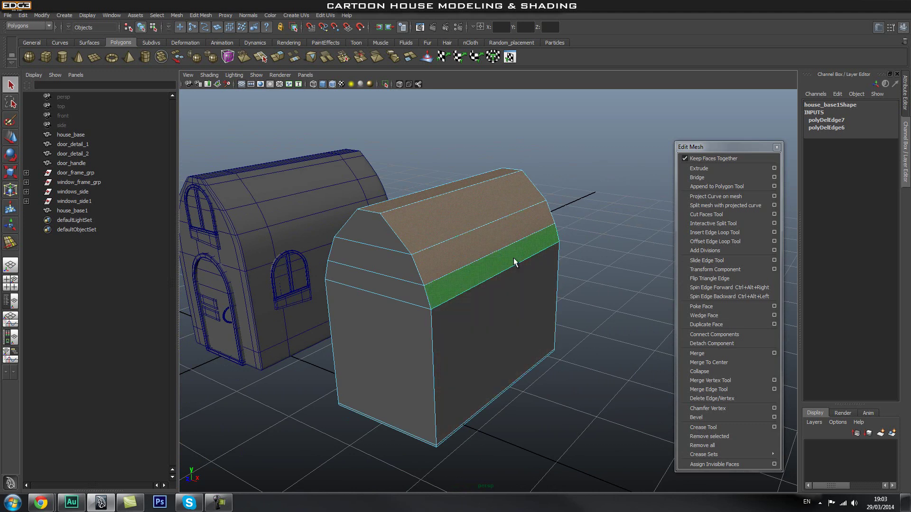
{"action": "left_click", "coordinate": [707, 325]}
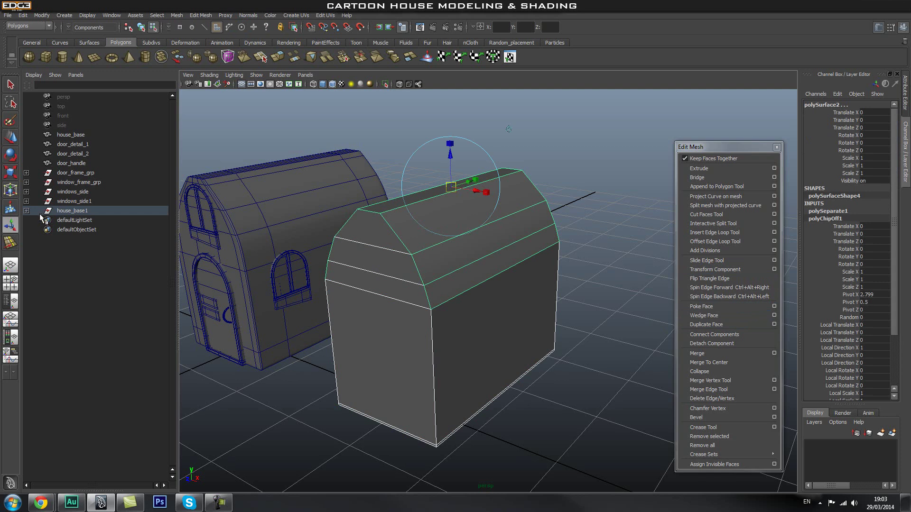
Select the duplicated roof surface within the house_base1 group and raise it about 0.77 on Y above the copied house
{"action": "left_click", "coordinate": [27, 211]}
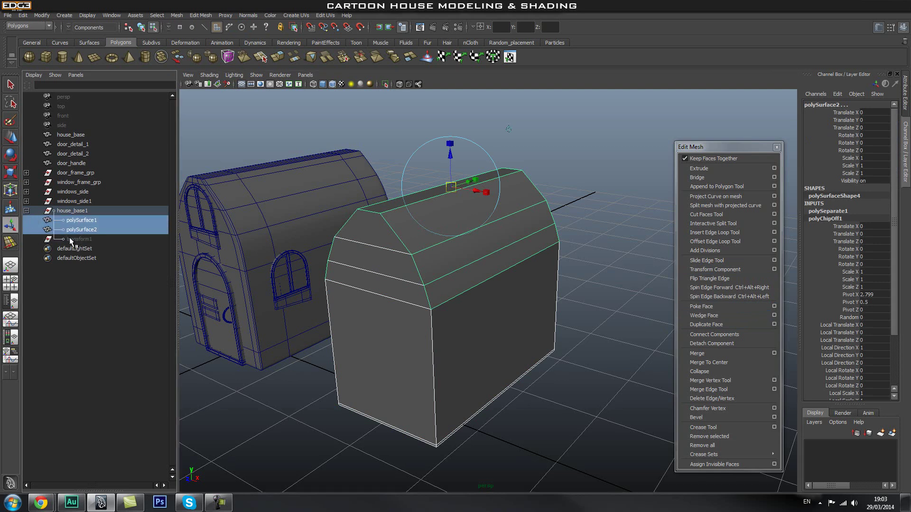
{"action": "left_click", "coordinate": [79, 228]}
{"action": "left_click", "coordinate": [84, 220]}
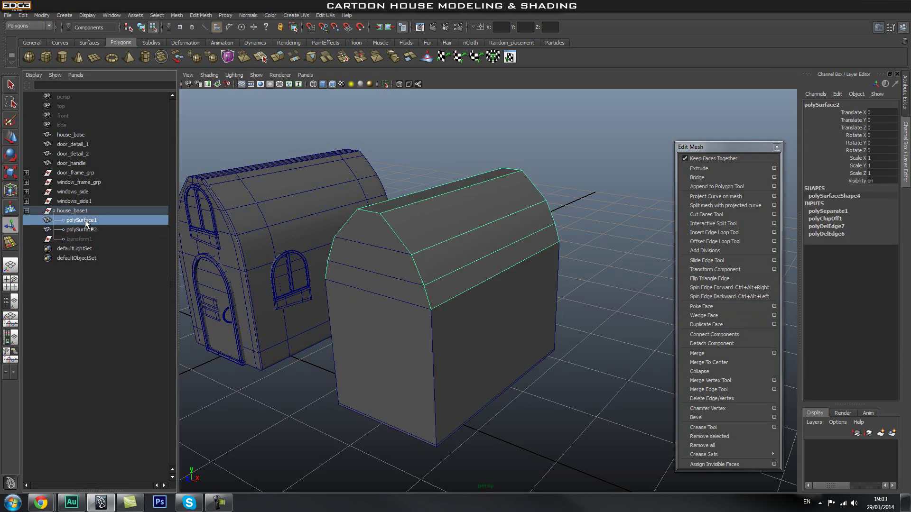
{"action": "left_click", "coordinate": [83, 210]}
{"action": "left_click_drag", "start_coordinate": [266, 265], "coordinate": [288, 255], "text": "alt"}
{"action": "left_click", "coordinate": [95, 220]}
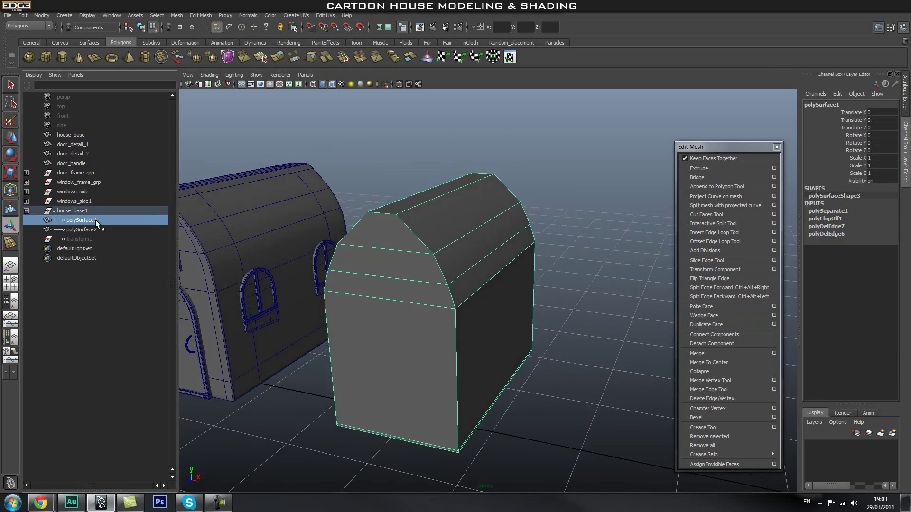
{"action": "left_click", "coordinate": [100, 230]}
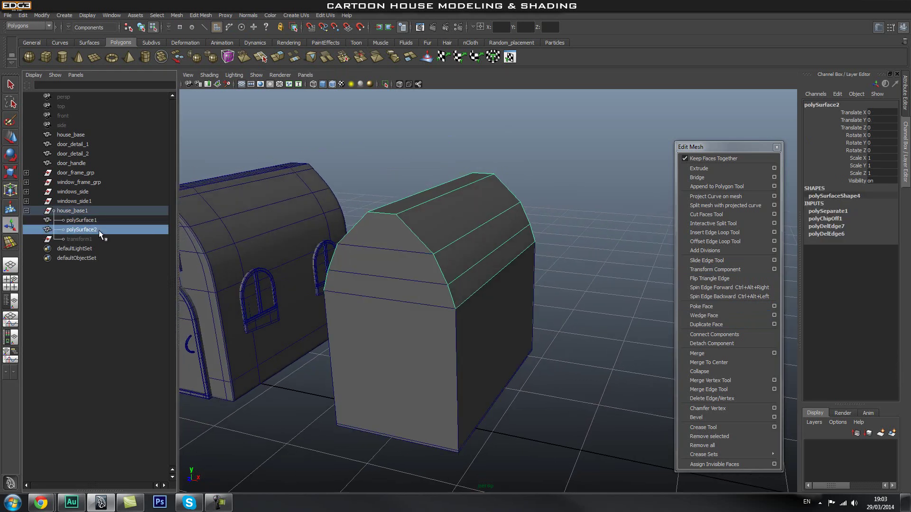
{"action": "key", "text": "w"}
{"action": "middle_click_drag", "start_coordinate": [393, 347], "coordinate": [393, 283]}
Delete the copied house body beneath the raised roof surface, keeping only the roof piece
{"action": "mouse_move", "coordinate": [509, 277]}
{"action": "left_mouse_down", "text": "alt"}
{"action": "mouse_move", "coordinate": [576, 270]}
{"action": "mouse_move", "coordinate": [510, 275]}
{"action": "left_mouse_up", "text": "alt"}
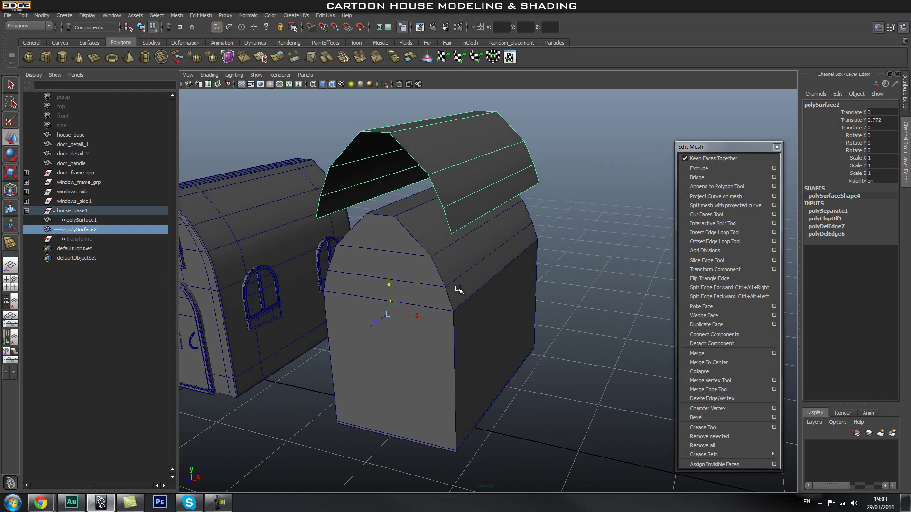
{"action": "right_click_drag", "start_coordinate": [394, 262], "coordinate": [394, 264]}
{"action": "right_click_drag", "start_coordinate": [447, 298], "coordinate": [549, 261]}
{"action": "left_click", "coordinate": [360, 286]}
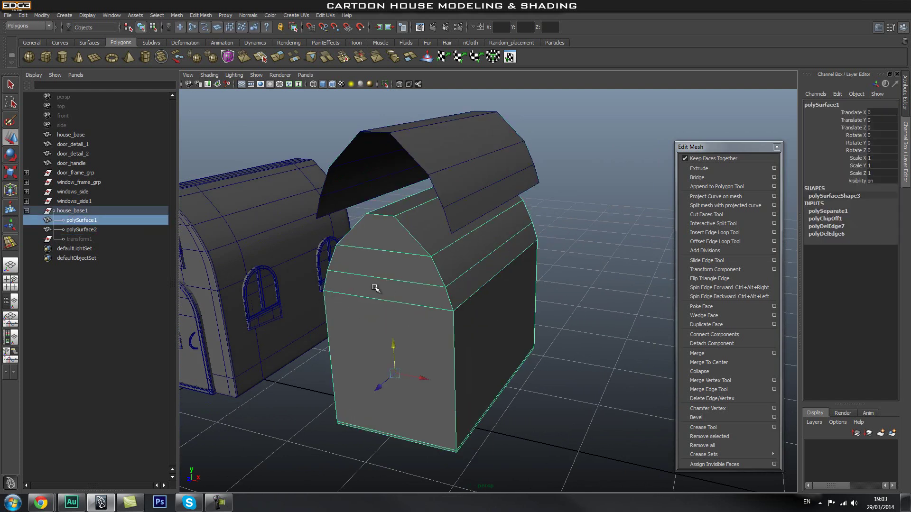
{"action": "key", "text": "Delete"}
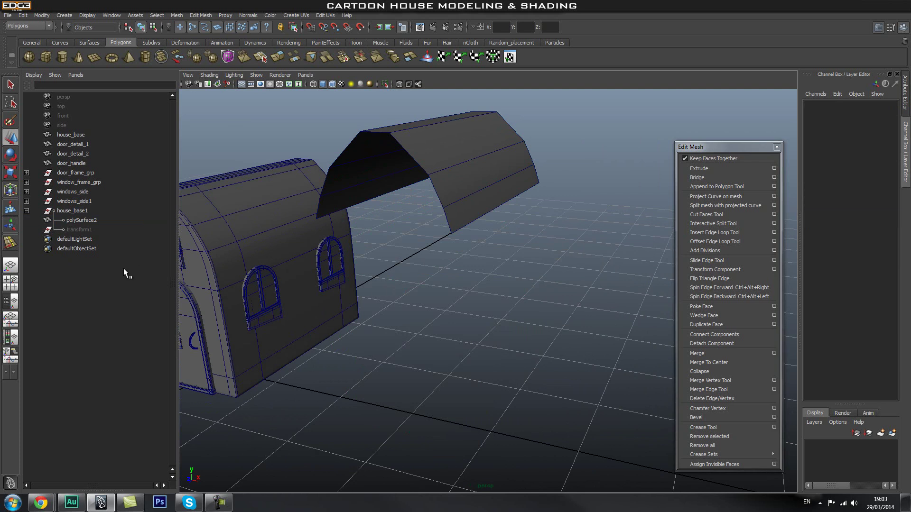
Delete all construction history in the scene, starting from the house_base1 group that holds the roof surface
{"action": "left_click_drag", "start_coordinate": [314, 277], "coordinate": [335, 270], "text": "alt"}
{"action": "left_click", "coordinate": [349, 167]}
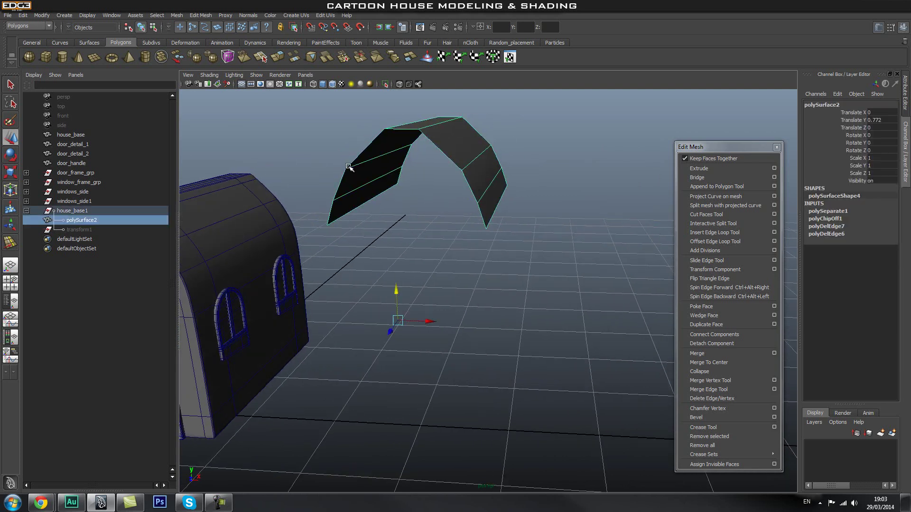
{"action": "left_click", "coordinate": [69, 212]}
{"action": "left_click_drag", "start_coordinate": [429, 231], "coordinate": [405, 262], "text": "alt"}
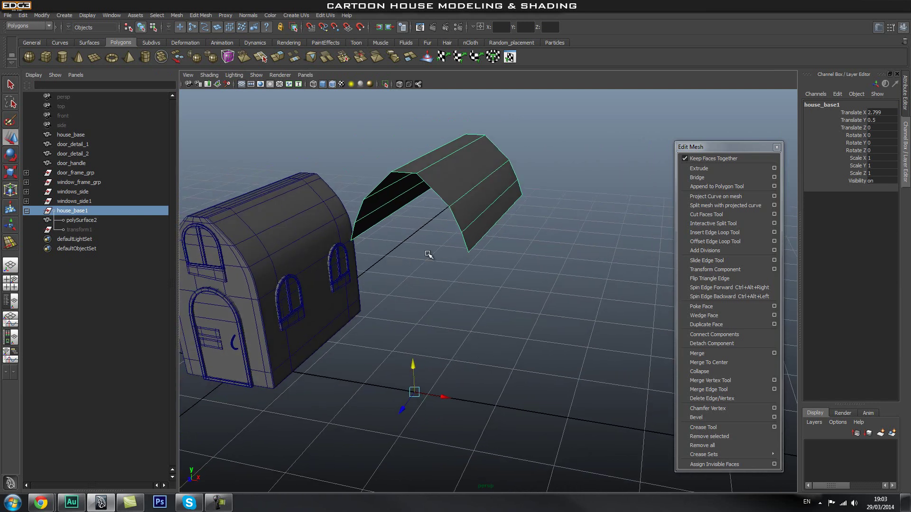
{"action": "left_click_drag", "start_coordinate": [481, 275], "coordinate": [473, 274], "text": "alt"}
{"action": "left_click", "coordinate": [27, 211]}
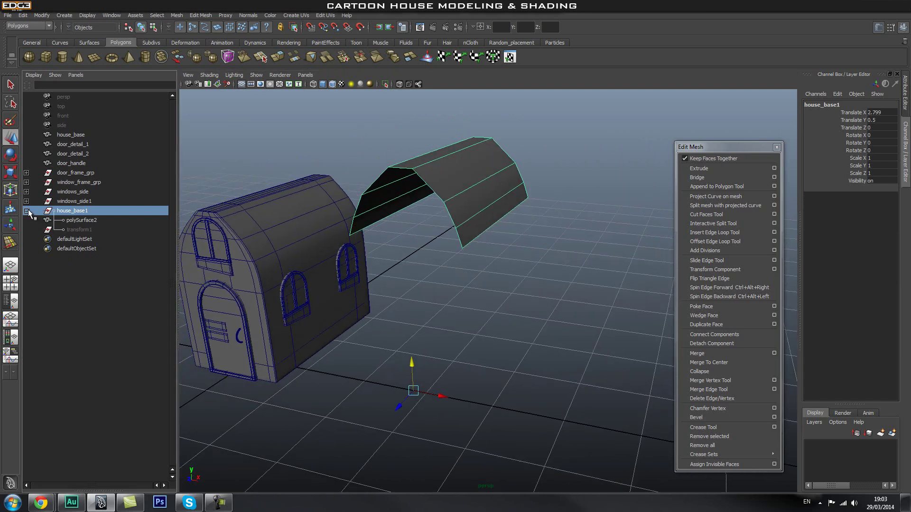
{"action": "left_click", "coordinate": [87, 203]}
{"action": "left_click", "coordinate": [87, 211]}
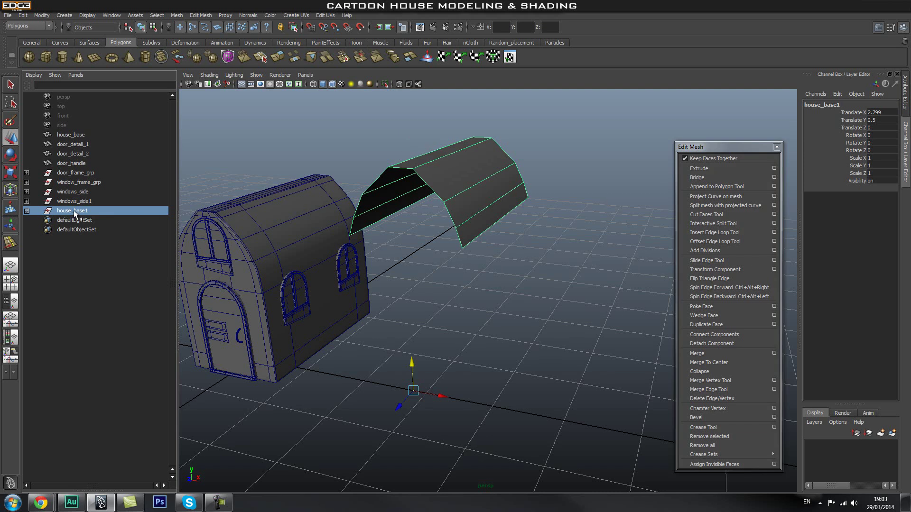
{"action": "left_click", "coordinate": [41, 15]}
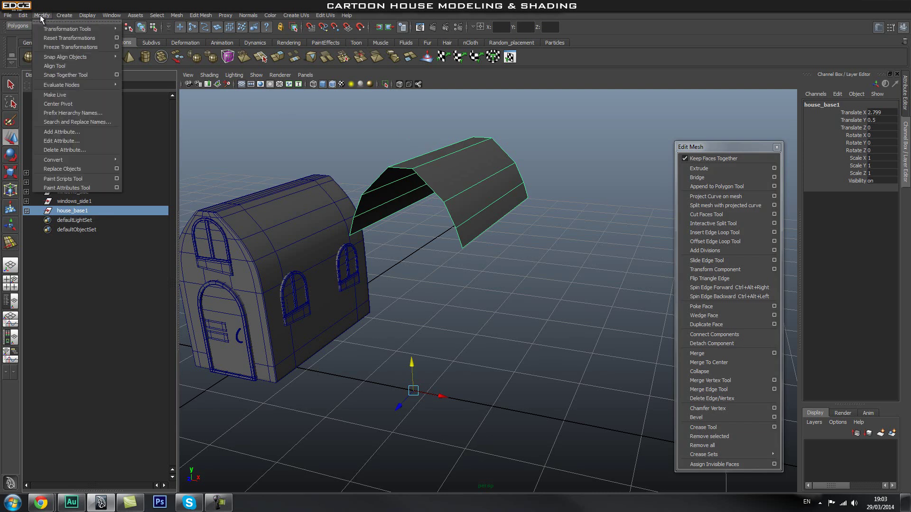
{"action": "mouse_move", "coordinate": [21, 17]}
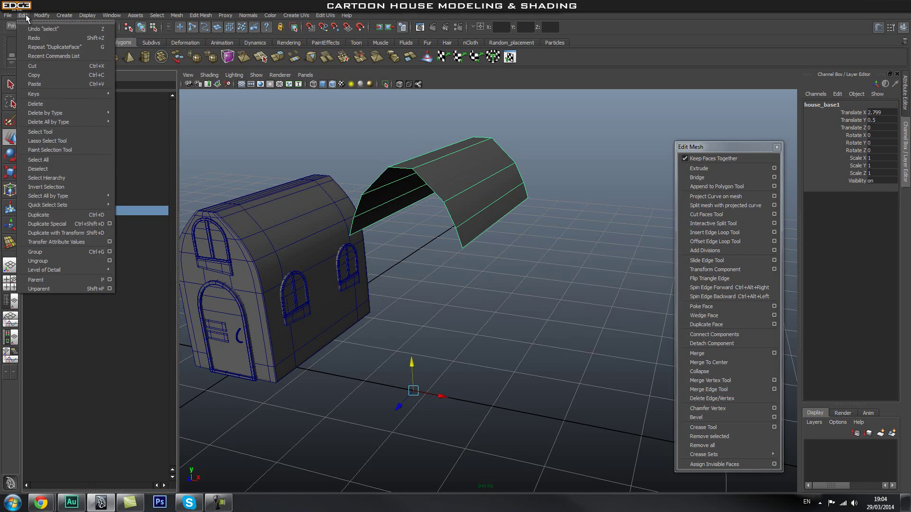
{"action": "mouse_move", "coordinate": [34, 123]}
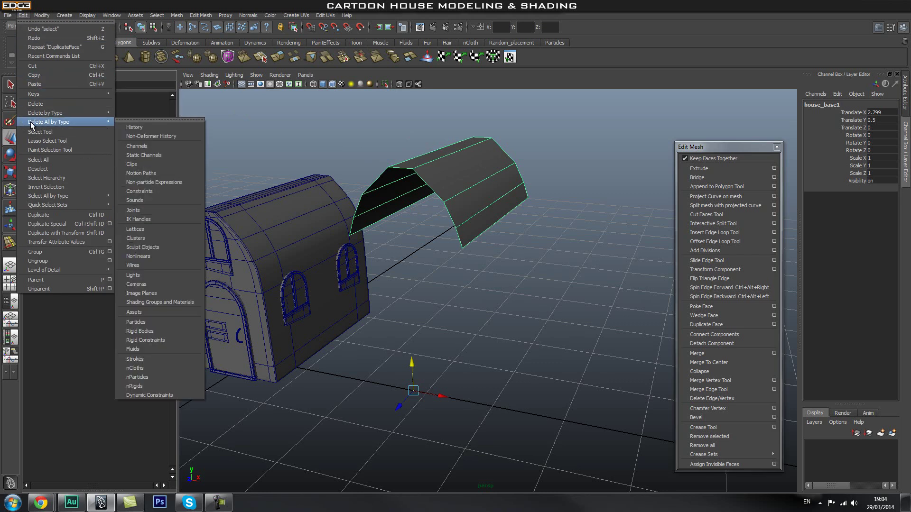
{"action": "left_click", "coordinate": [140, 129]}
Unparent the polySurface2 roof surface from the house_base1 group and delete the leftover group
{"action": "left_click_drag", "start_coordinate": [375, 166], "coordinate": [389, 171], "text": "alt"}
{"action": "left_click", "coordinate": [25, 211]}
{"action": "left_click", "coordinate": [99, 220]}
{"action": "left_click", "coordinate": [87, 210]}
{"action": "left_click", "coordinate": [84, 220]}
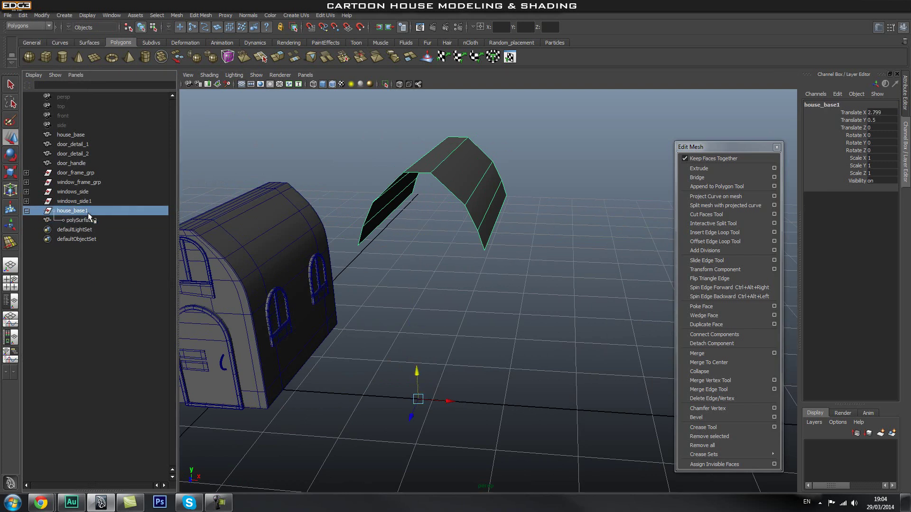
{"action": "left_click", "coordinate": [87, 220]}
{"action": "left_click", "coordinate": [87, 212]}
{"action": "left_click", "coordinate": [83, 221]}
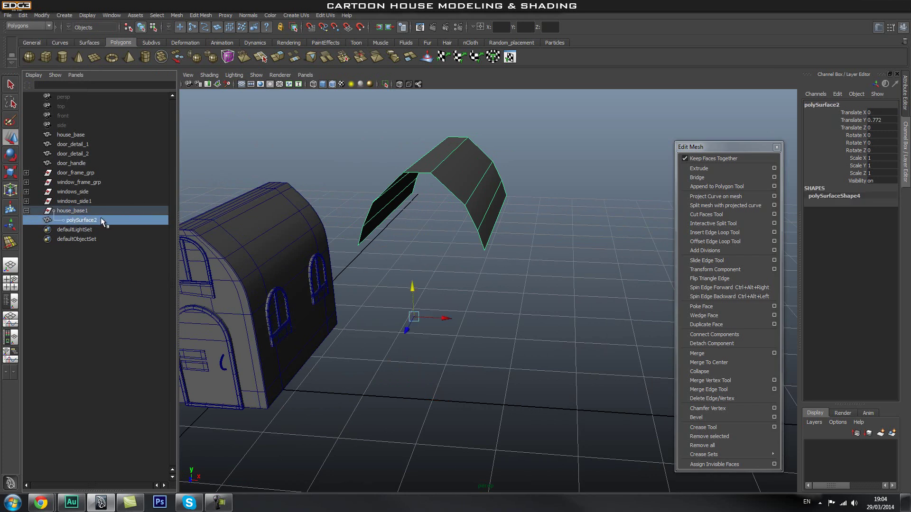
{"action": "key", "text": "shift+p"}
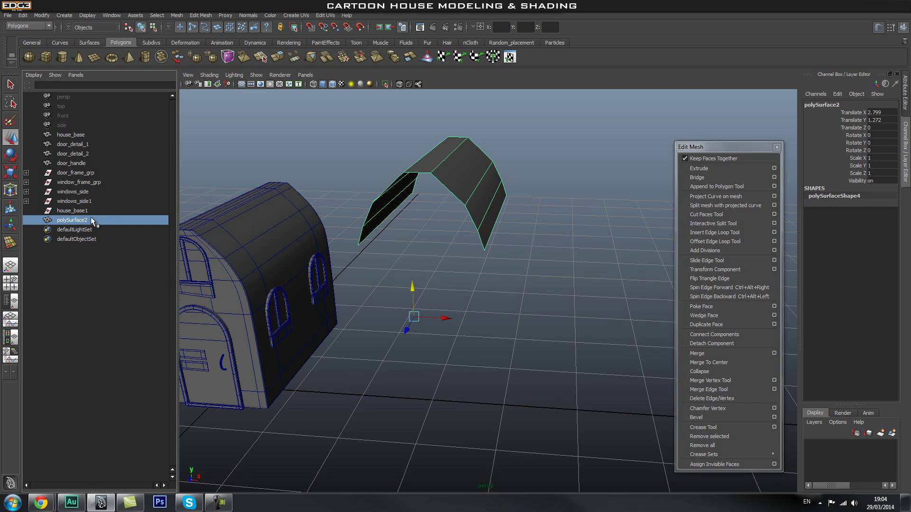
{"action": "left_click", "coordinate": [74, 210]}
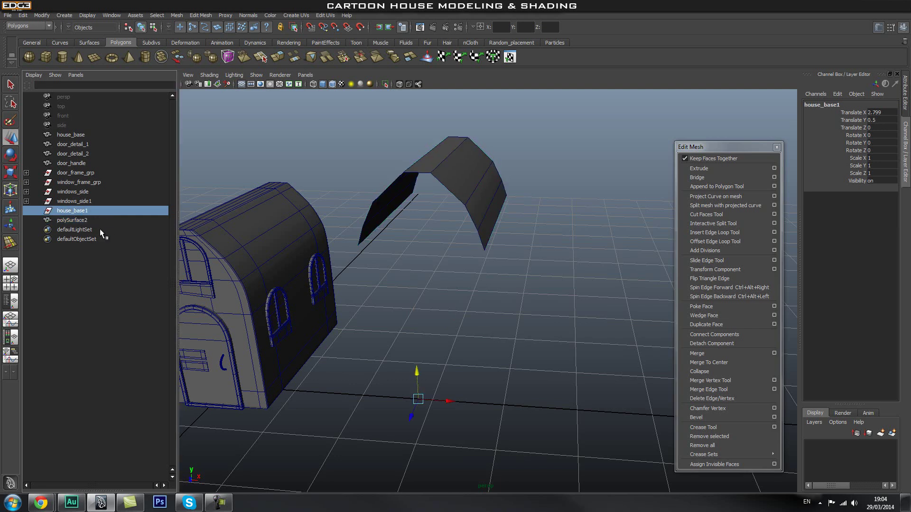
{"action": "key", "text": "Delete"}
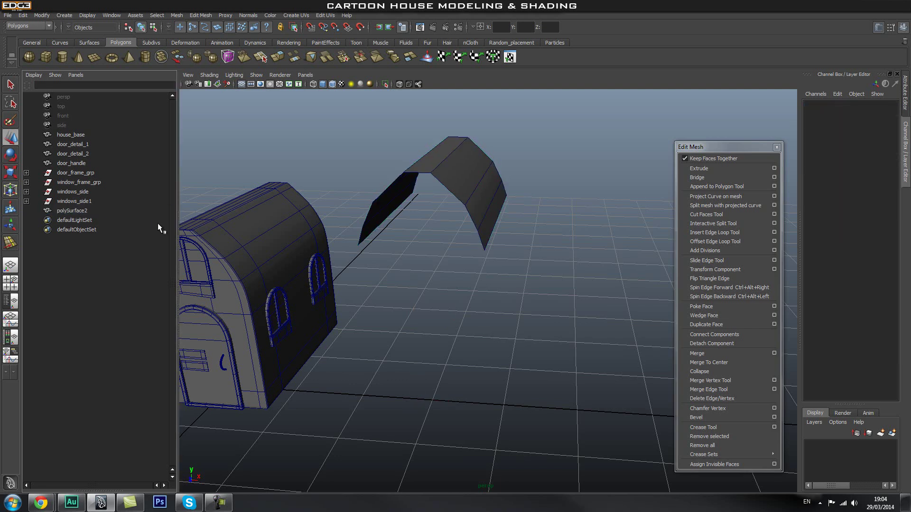
Try to set the roof surface's Translate Y to 0
{"action": "left_click", "coordinate": [495, 216]}
{"action": "left_click_drag", "start_coordinate": [495, 215], "coordinate": [470, 254], "text": "alt"}
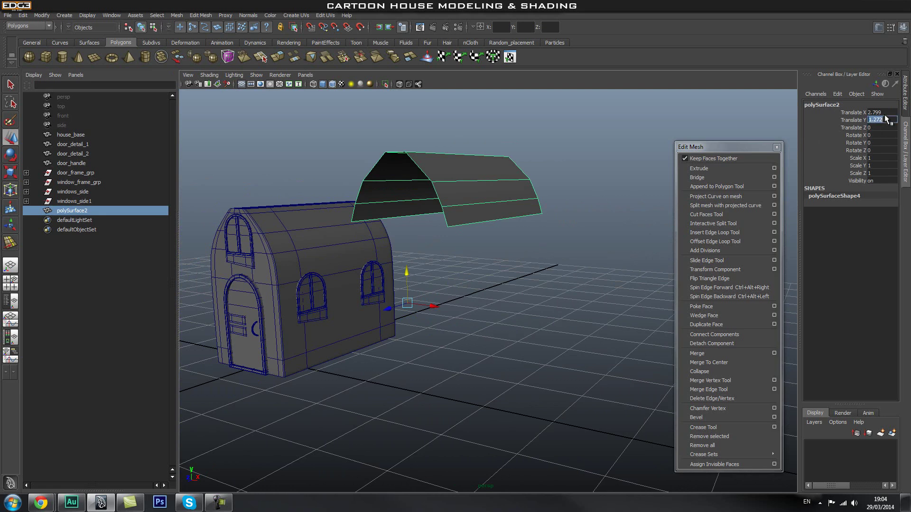
{"action": "type", "text": "0"}
{"action": "key", "text": "Return"}
{"action": "left_click", "coordinate": [463, 256]}
{"action": "left_click_drag", "start_coordinate": [414, 236], "coordinate": [452, 241], "text": "alt"}
{"action": "left_click", "coordinate": [506, 245]}
{"action": "left_click", "coordinate": [453, 258]}
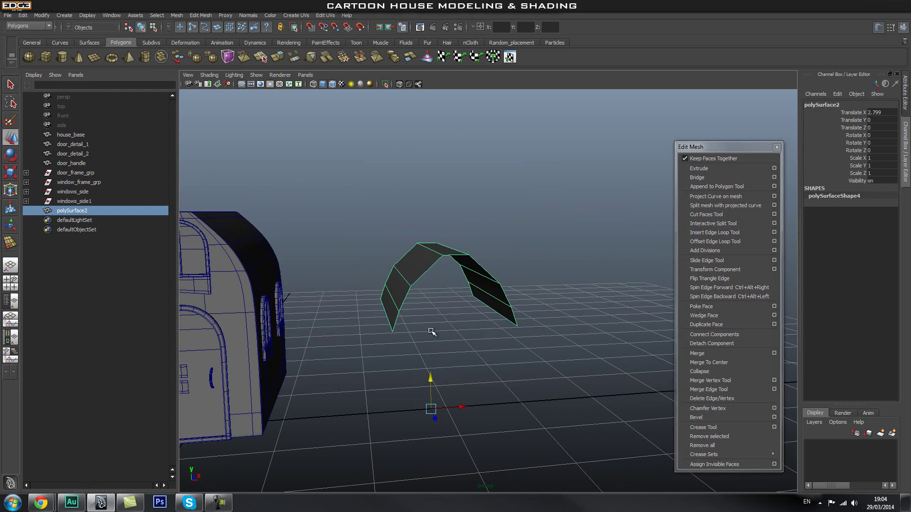
{"action": "left_click", "coordinate": [566, 283]}
{"action": "key", "text": "shift+z"}
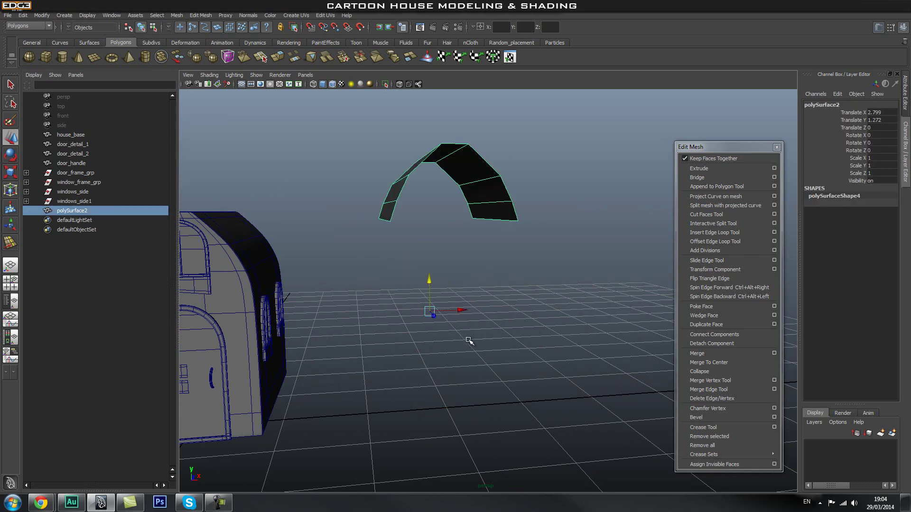
Move the roof surface along X to about -0.24, above the house, aligning it by eye in the front view
{"action": "left_click_drag", "start_coordinate": [462, 310], "coordinate": [237, 322]}
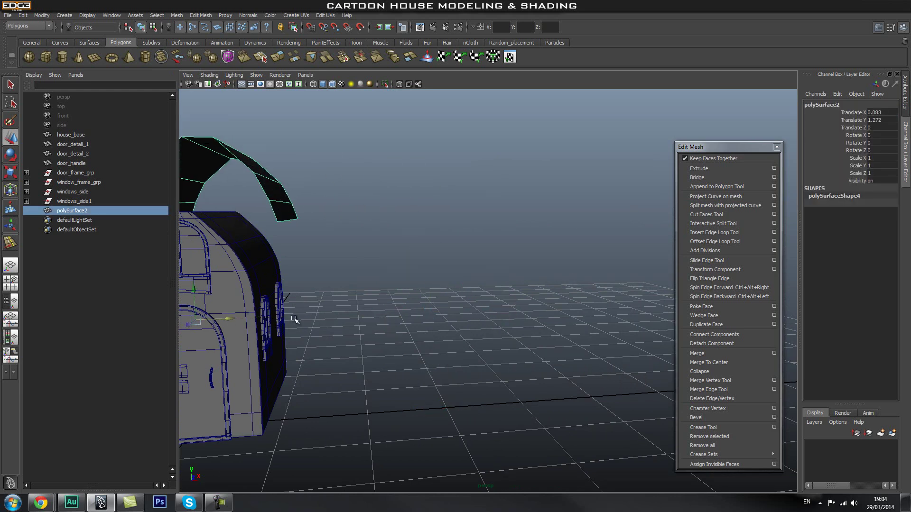
{"action": "left_click_drag", "start_coordinate": [294, 320], "coordinate": [433, 325], "text": "alt"}
{"action": "left_click_drag", "start_coordinate": [333, 323], "coordinate": [359, 328], "text": "alt"}
{"action": "left_click_drag", "start_coordinate": [279, 318], "coordinate": [397, 266], "text": "alt"}
{"action": "key", "text": "space"}
{"action": "key", "text": "space"}
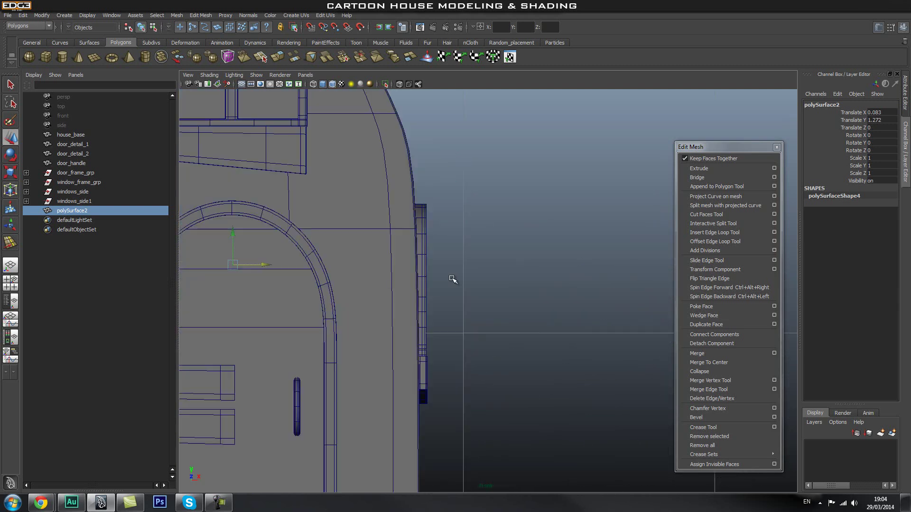
{"action": "right_click_drag", "start_coordinate": [451, 279], "coordinate": [398, 271], "text": "alt"}
{"action": "middle_click_drag", "start_coordinate": [281, 271], "coordinate": [335, 363], "text": "alt"}
{"action": "right_click_drag", "start_coordinate": [403, 335], "coordinate": [425, 331], "text": "alt"}
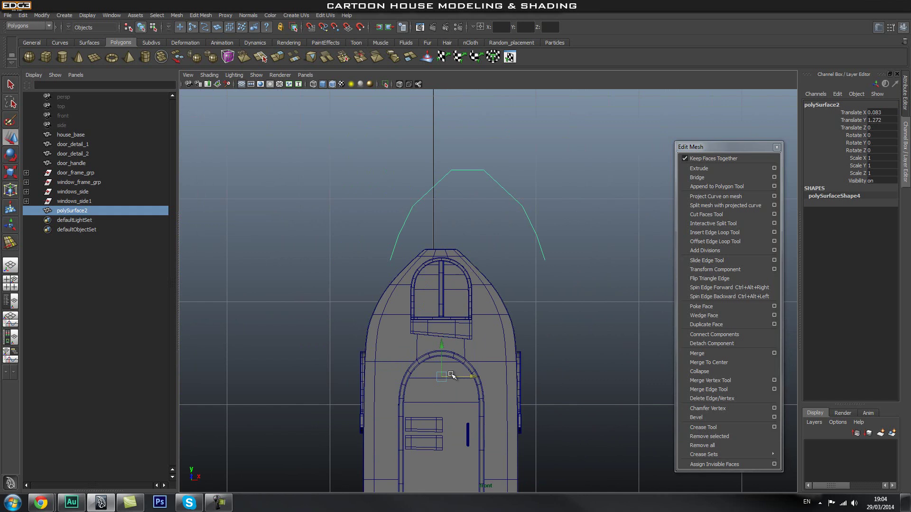
{"action": "left_click_drag", "start_coordinate": [463, 377], "coordinate": [439, 378]}
{"action": "middle_click_drag", "start_coordinate": [455, 354], "coordinate": [427, 305], "text": "alt"}
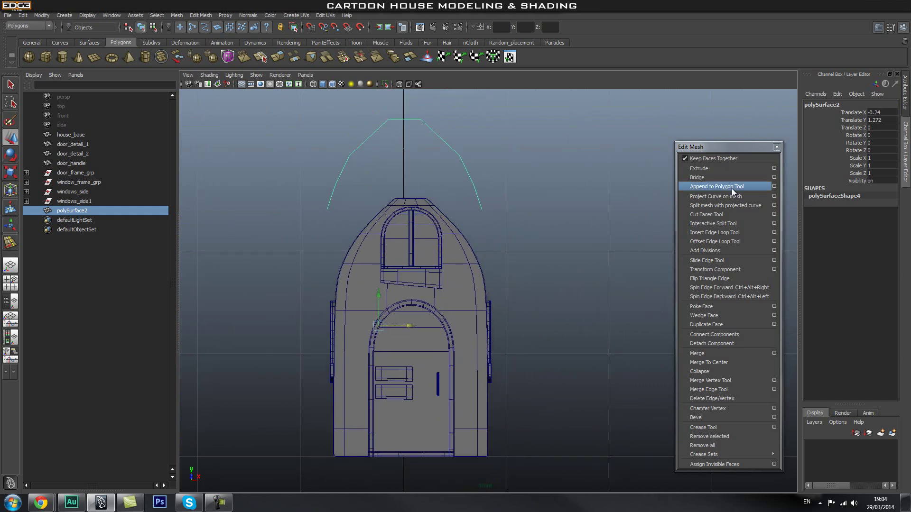
Set the roof surface's Translate X to 0
{"action": "left_click", "coordinate": [884, 113]}
{"action": "key", "text": "Return"}
{"action": "left_click", "coordinate": [504, 159]}
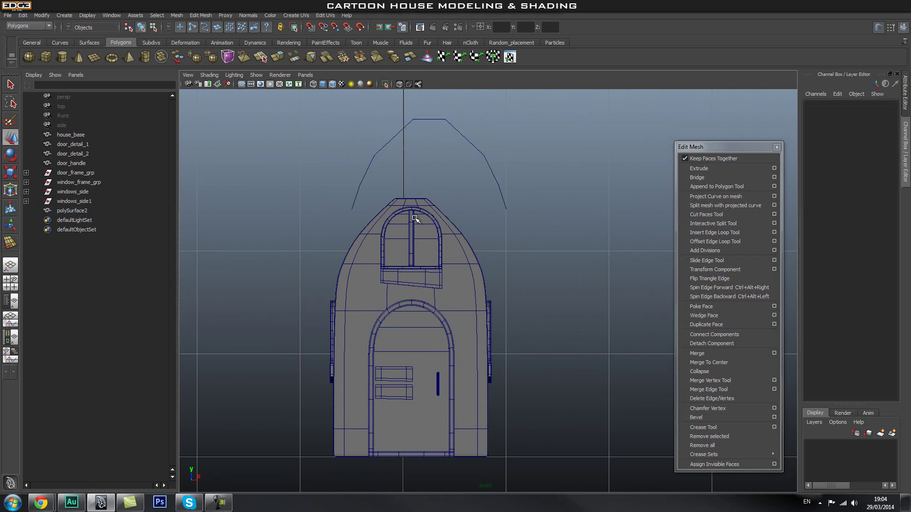
Copy the Translate X value -0.179 from house_base to the roof surface so both are aligned
{"action": "left_click", "coordinate": [427, 201]}
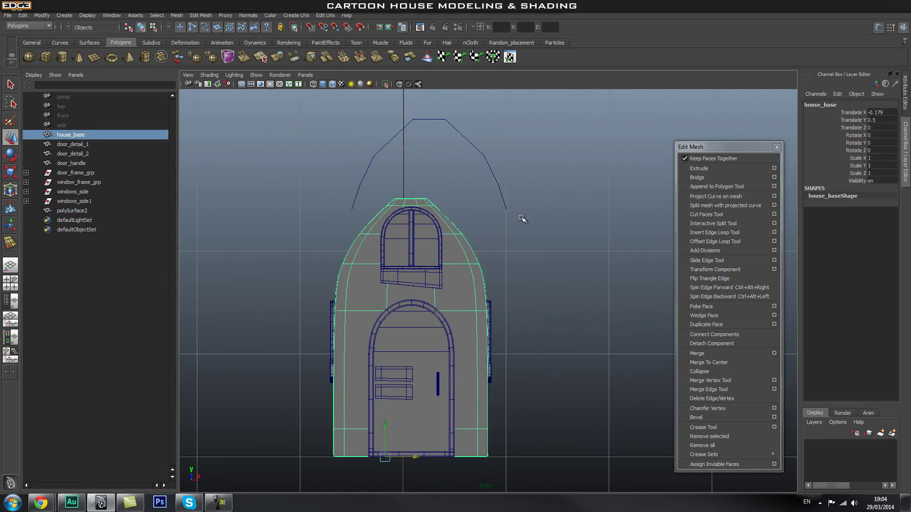
{"action": "left_click", "coordinate": [882, 113]}
{"action": "key", "text": "ctrl+c"}
{"action": "left_click", "coordinate": [505, 143]}
{"action": "left_click_drag", "start_coordinate": [505, 143], "coordinate": [443, 160]}
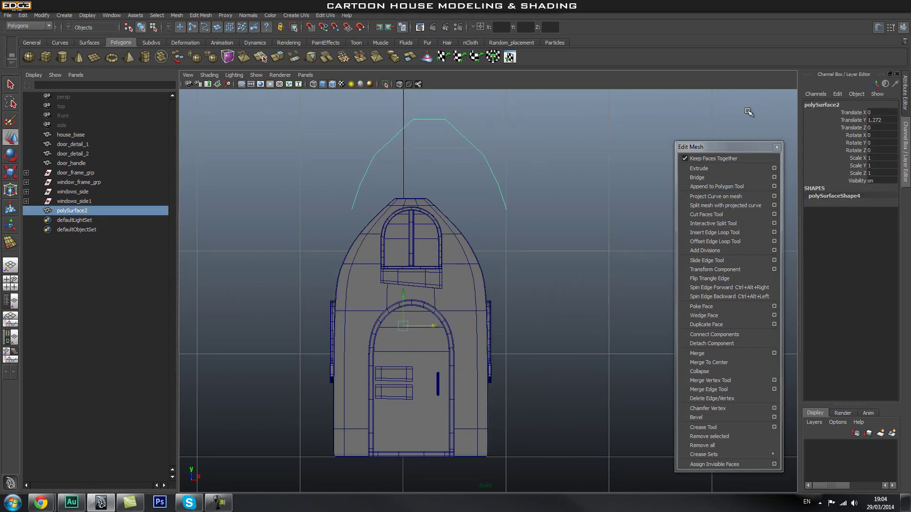
{"action": "left_click", "coordinate": [888, 113]}
{"action": "key", "text": "ctrl+v"}
{"action": "key", "text": "Return"}
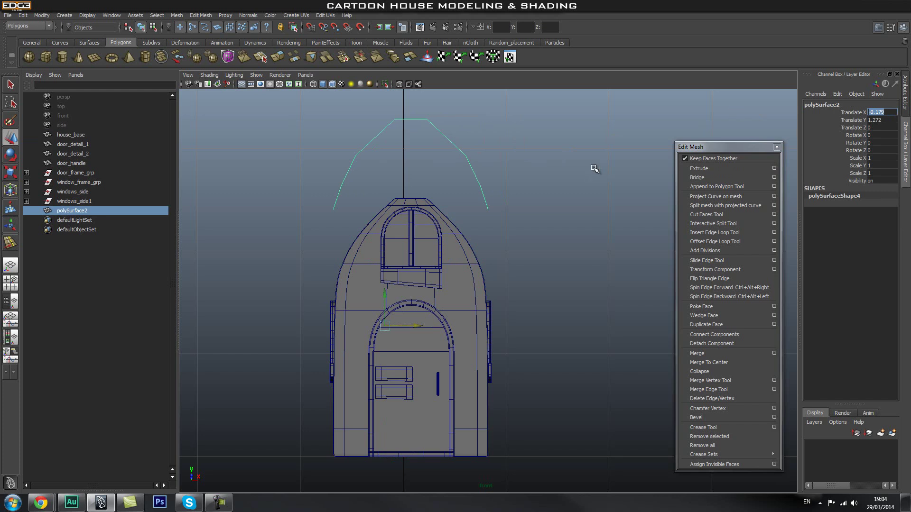
{"action": "left_click", "coordinate": [548, 173]}
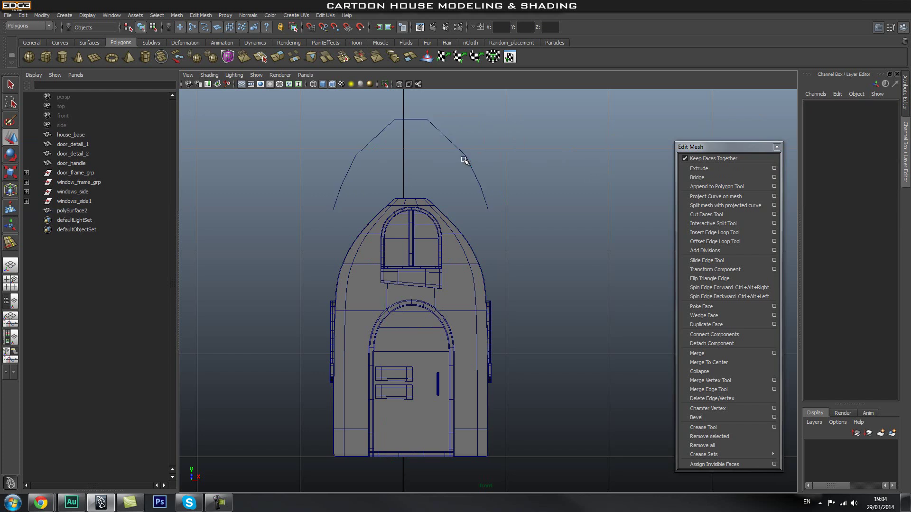
Lower the roof surface onto the house to about 0.512 on Y and check the fit in perspective and front views
{"action": "left_click", "coordinate": [448, 139]}
{"action": "middle_click_drag", "start_coordinate": [385, 295], "coordinate": [384, 373]}
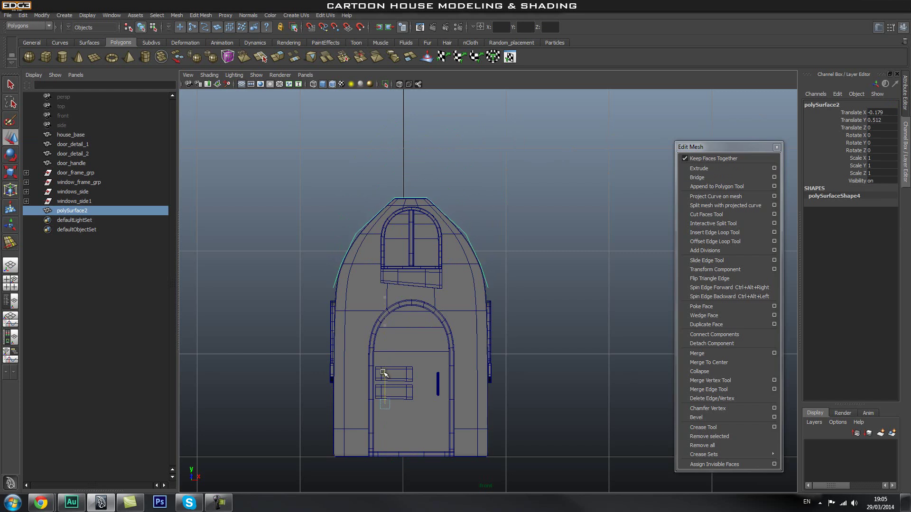
{"action": "key", "text": "space"}
{"action": "left_click_drag", "start_coordinate": [399, 308], "coordinate": [333, 309]}
{"action": "left_click_drag", "start_coordinate": [433, 309], "coordinate": [494, 284], "text": "alt"}
{"action": "key", "text": "space"}
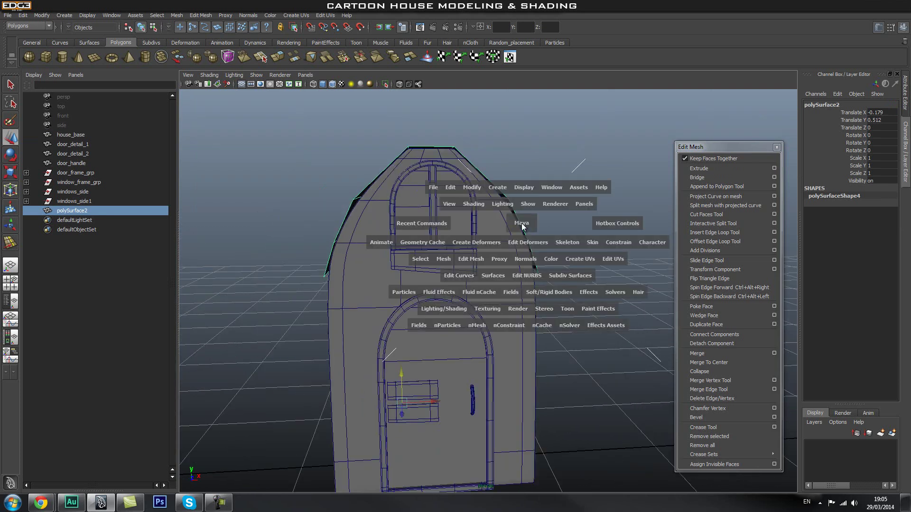
{"action": "left_click_drag", "start_coordinate": [522, 223], "coordinate": [516, 247]}
{"action": "right_click_drag", "start_coordinate": [350, 314], "coordinate": [437, 314], "text": "alt"}
{"action": "middle_click_drag", "start_coordinate": [437, 314], "coordinate": [435, 289], "text": "alt"}
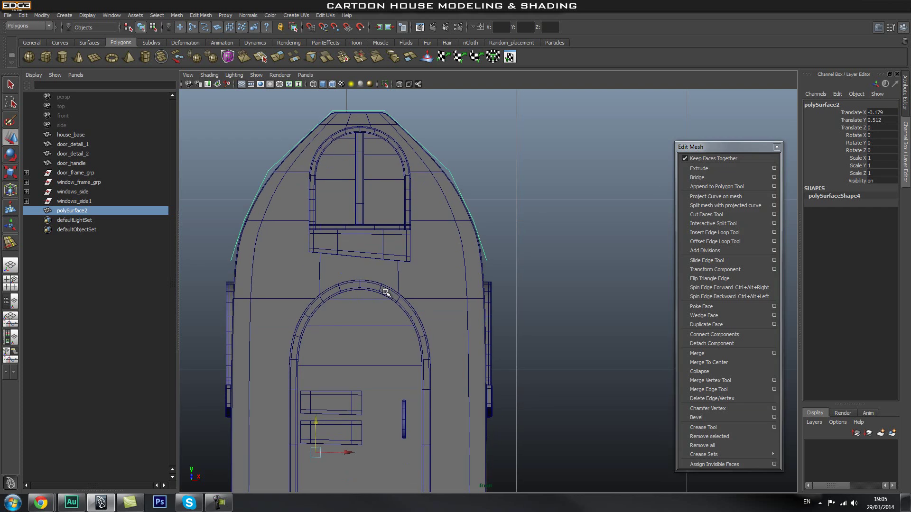
Select the roof's lowest vertices on both sides in the front view and scale them slightly outward along X
{"action": "right_click_drag", "start_coordinate": [388, 295], "coordinate": [432, 290], "text": "alt"}
{"action": "right_click_drag", "start_coordinate": [481, 227], "coordinate": [444, 222]}
{"action": "scroll", "coordinate": [471, 242], "scroll_direction": "down", "scroll_amount": 4}
{"action": "left_click_drag", "start_coordinate": [521, 258], "coordinate": [505, 270]}
{"action": "left_click_drag", "start_coordinate": [288, 318], "coordinate": [288, 317]}
{"action": "right_click_drag", "start_coordinate": [356, 291], "coordinate": [444, 285], "text": "alt"}
{"action": "middle_click_drag", "start_coordinate": [385, 296], "coordinate": [405, 291], "text": "alt"}
{"action": "key", "text": "r"}
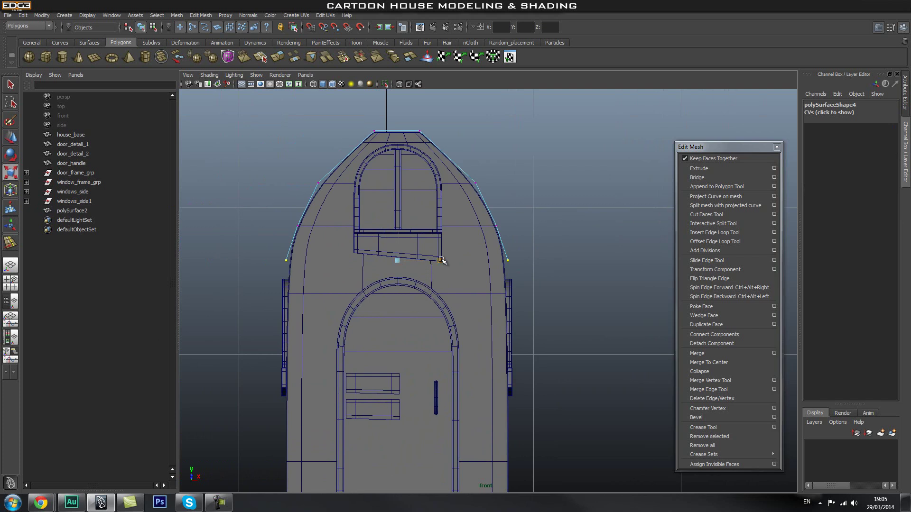
{"action": "key", "text": "space"}
{"action": "left_click_drag", "start_coordinate": [431, 261], "coordinate": [438, 242]}
{"action": "left_click_drag", "start_coordinate": [484, 263], "coordinate": [504, 265], "text": "alt"}
Scale the roof's two middle pairs of vertices slightly outward along X in the front view
{"action": "key", "text": "space"}
{"action": "left_click_drag", "start_coordinate": [305, 236], "coordinate": [296, 235]}
{"action": "left_click_drag", "start_coordinate": [440, 226], "coordinate": [442, 227]}
{"action": "left_click_drag", "start_coordinate": [276, 195], "coordinate": [275, 194]}
{"action": "left_click_drag", "start_coordinate": [359, 181], "coordinate": [352, 185]}
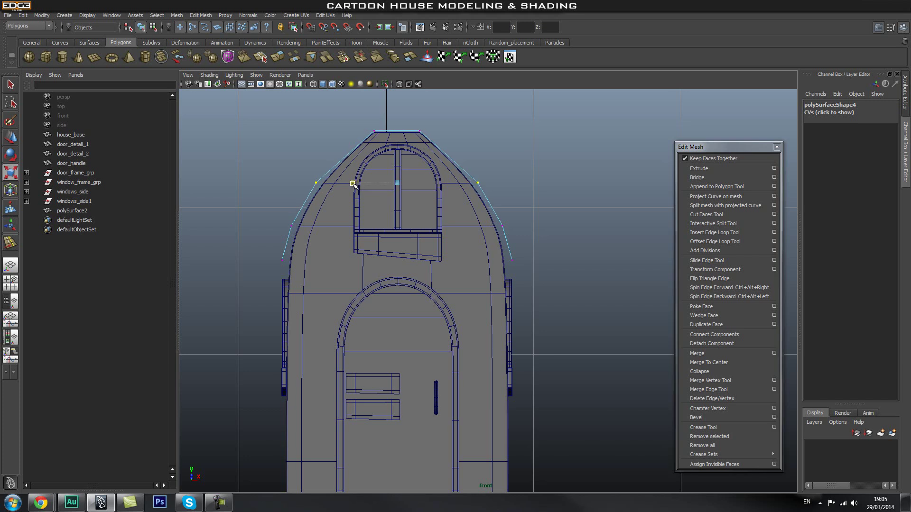
{"action": "key", "text": "space"}
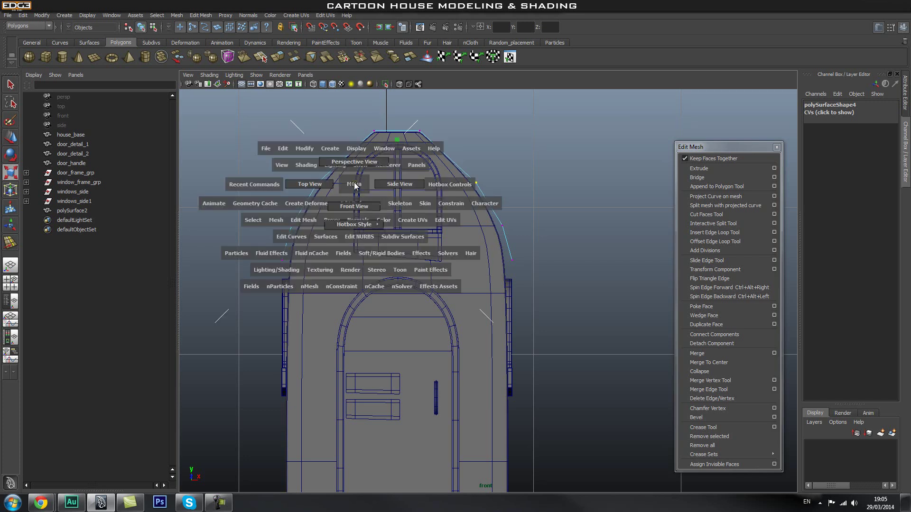
{"action": "left_click_drag", "start_coordinate": [355, 184], "coordinate": [358, 161]}
{"action": "mouse_move", "coordinate": [531, 224]}
{"action": "left_mouse_down", "text": "alt"}
{"action": "mouse_move", "coordinate": [456, 225]}
{"action": "mouse_move", "coordinate": [539, 219]}
{"action": "mouse_move", "coordinate": [530, 223]}
{"action": "left_mouse_up", "text": "alt"}
Undo the roof vertex scaling and the lowering of the roof surface
{"action": "key", "text": "ctrl+z"}
{"action": "key", "text": "ctrl+z"}
{"action": "key", "text": "ctrl+z"}
{"action": "key", "text": "ctrl+z"}
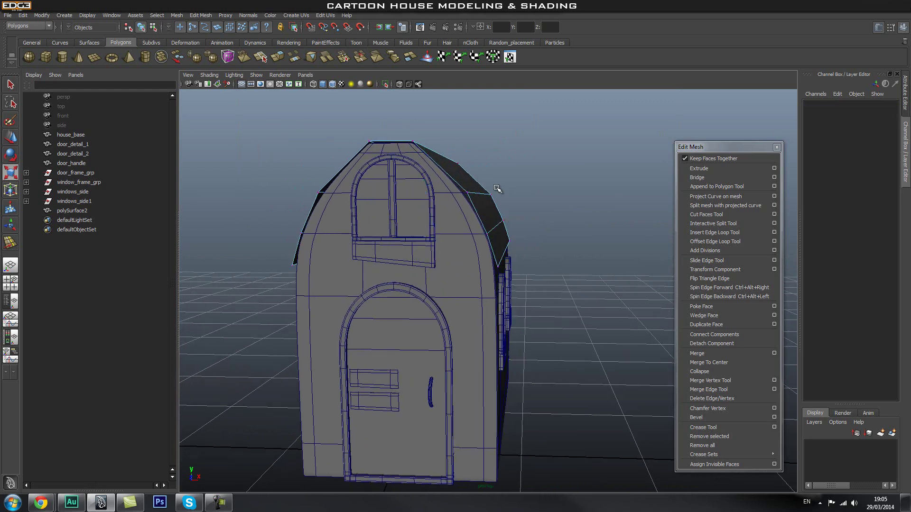
{"action": "key", "text": "ctrl+z"}
{"action": "key", "text": "ctrl+z"}
{"action": "key", "text": "ctrl+z"}
Lower the roof surface onto the top of the house, to about 0.493 on Y
{"action": "left_click_drag", "start_coordinate": [575, 190], "coordinate": [526, 196], "text": "alt"}
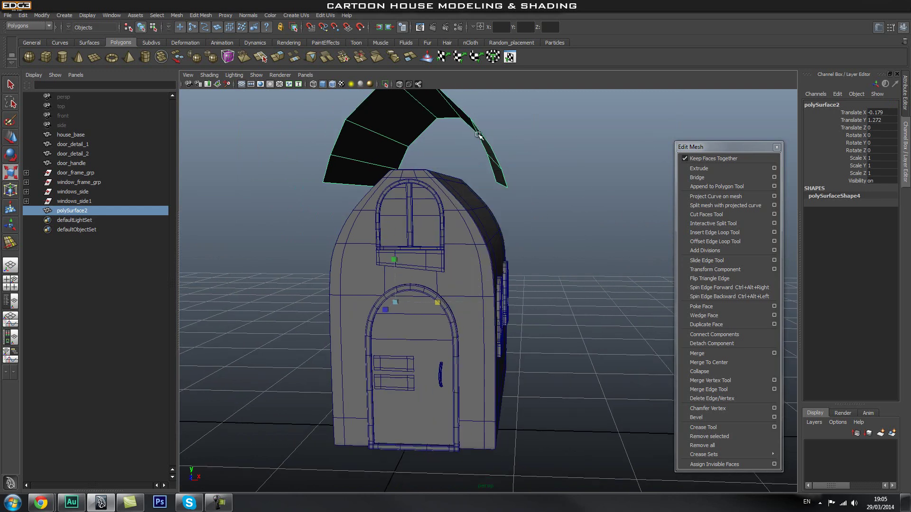
{"action": "key", "text": "w"}
{"action": "left_click_drag", "start_coordinate": [393, 269], "coordinate": [387, 349]}
Select the roof's lowest vertices on both sides in the front view and scale them outward to flare the eaves
{"action": "key", "text": "space"}
{"action": "left_click_drag", "start_coordinate": [421, 280], "coordinate": [412, 310]}
{"action": "right_click_drag", "start_coordinate": [507, 245], "coordinate": [451, 249]}
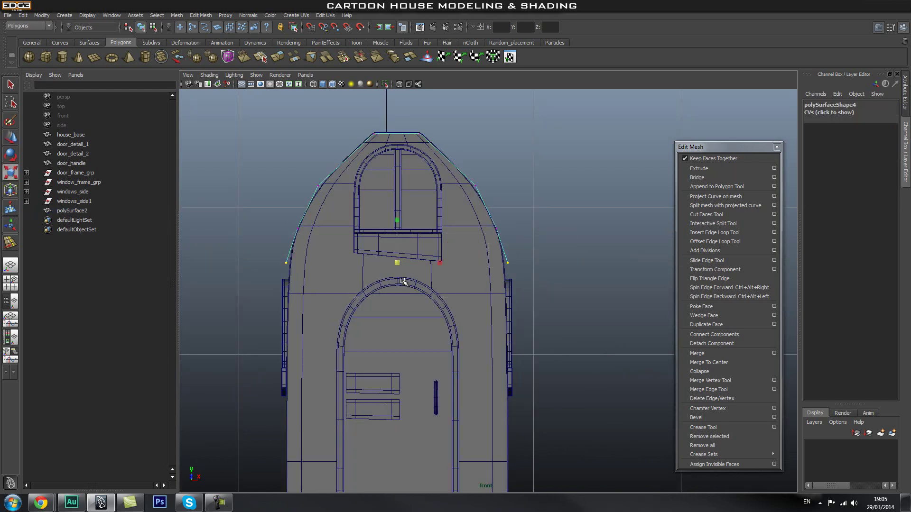
{"action": "left_click_drag", "start_coordinate": [441, 262], "coordinate": [439, 242]}
{"action": "key", "text": "space"}
{"action": "left_click_drag", "start_coordinate": [545, 254], "coordinate": [498, 271], "text": "alt"}
Select the whole roof surface and raise it slightly to about 0.513 on Y so it clears the house
{"action": "key", "text": "q"}
{"action": "left_click", "coordinate": [73, 211]}
{"action": "key", "text": "w"}
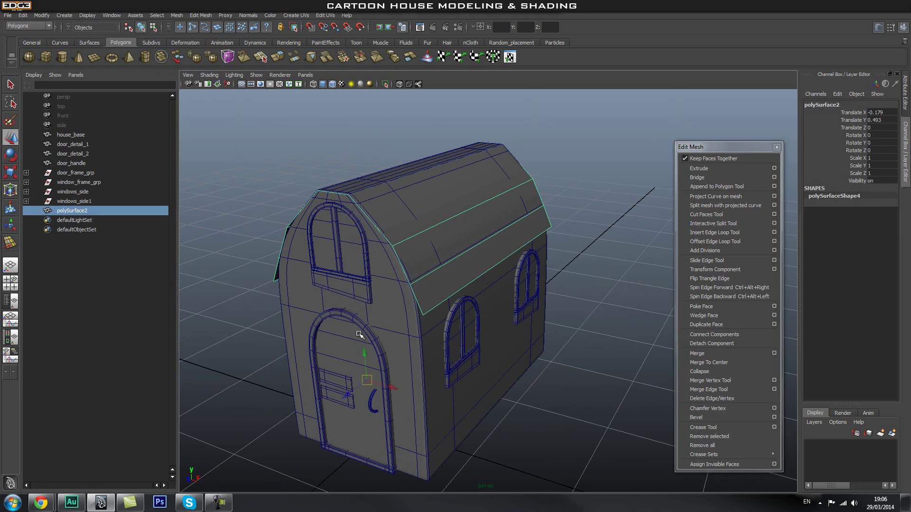
{"action": "left_click_drag", "start_coordinate": [363, 351], "coordinate": [363, 350]}
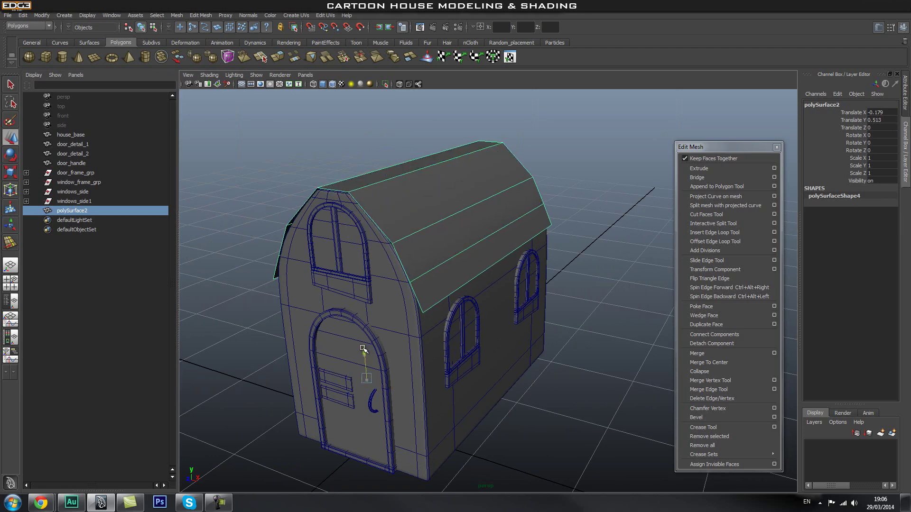
Extrude the whole roof surface with a thickness of 0.07 and return to object mode
{"action": "left_click_drag", "start_coordinate": [504, 283], "coordinate": [223, 275], "text": "alt"}
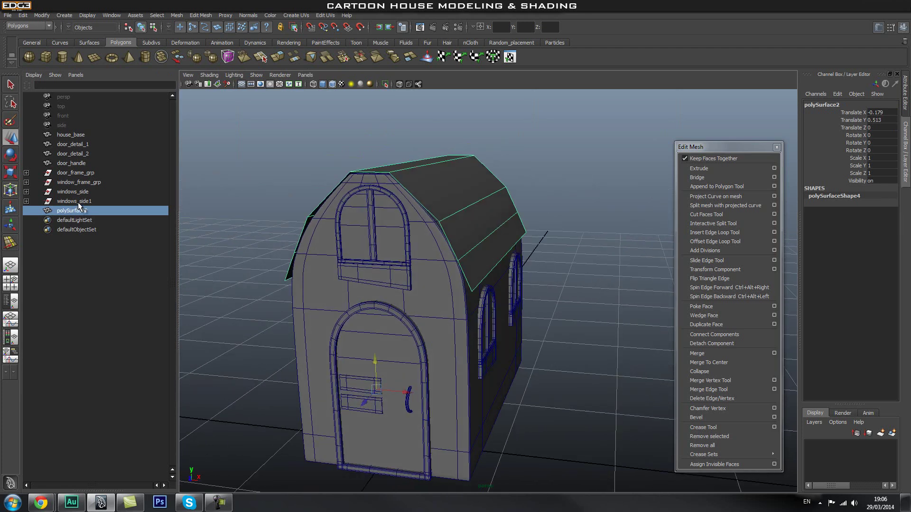
{"action": "left_click", "coordinate": [699, 169]}
{"action": "left_click_drag", "start_coordinate": [705, 147], "coordinate": [640, 149]}
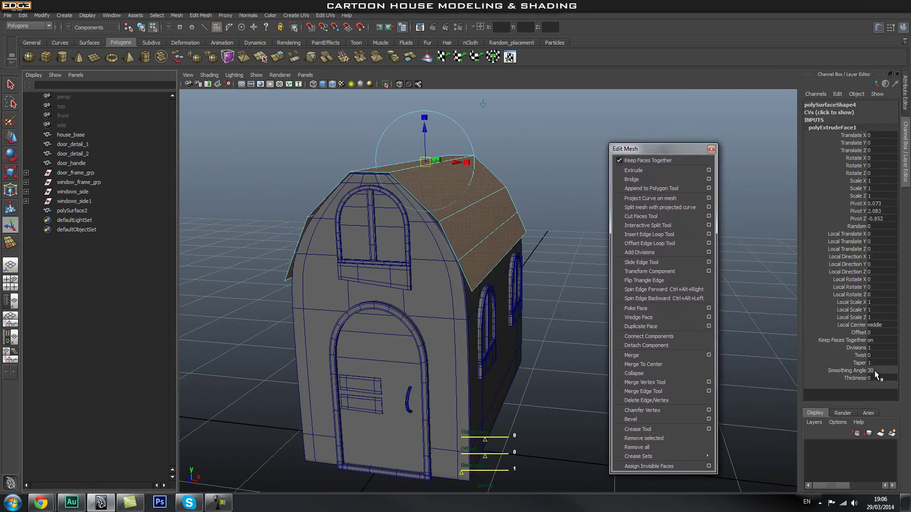
{"action": "left_click", "coordinate": [852, 378]}
{"action": "middle_click_drag", "start_coordinate": [575, 298], "coordinate": [575, 300]}
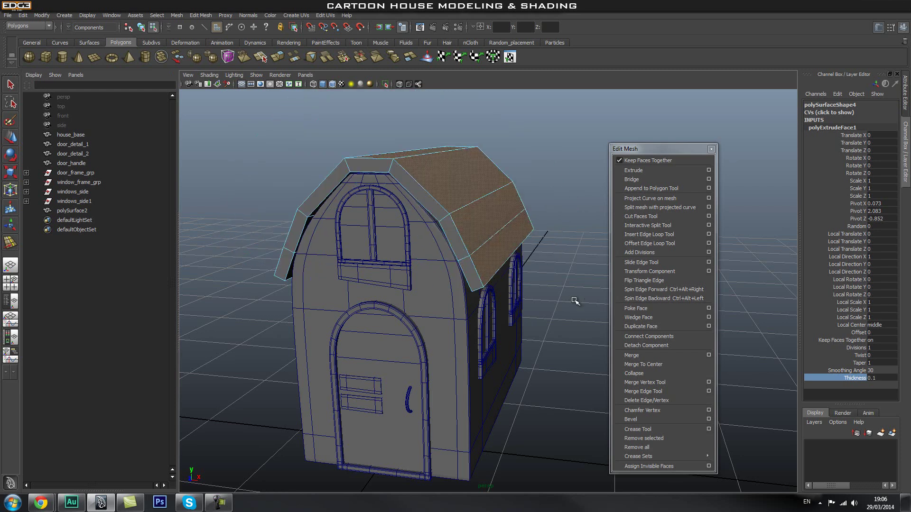
{"action": "left_click", "coordinate": [876, 83]}
{"action": "left_click", "coordinate": [877, 87]}
{"action": "middle_click_drag", "start_coordinate": [540, 183], "coordinate": [540, 182]}
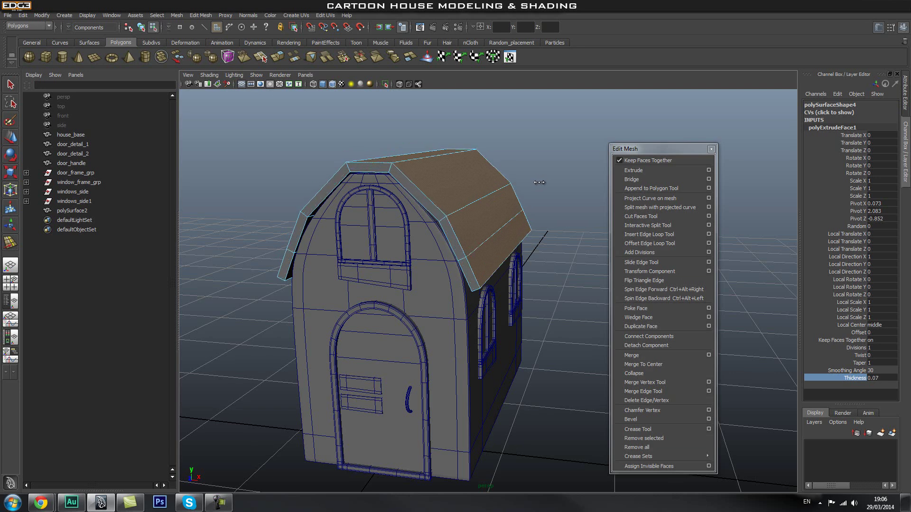
{"action": "mouse_move", "coordinate": [498, 224]}
{"action": "left_mouse_down", "text": "alt"}
{"action": "mouse_move", "coordinate": [359, 217]}
{"action": "mouse_move", "coordinate": [529, 220]}
{"action": "mouse_move", "coordinate": [517, 214]}
{"action": "mouse_move", "coordinate": [535, 223]}
{"action": "mouse_move", "coordinate": [506, 234]}
{"action": "left_mouse_up", "text": "alt"}
{"action": "key", "text": "q"}
{"action": "right_click_drag", "start_coordinate": [409, 217], "coordinate": [453, 202]}
{"action": "left_click", "coordinate": [554, 130]}
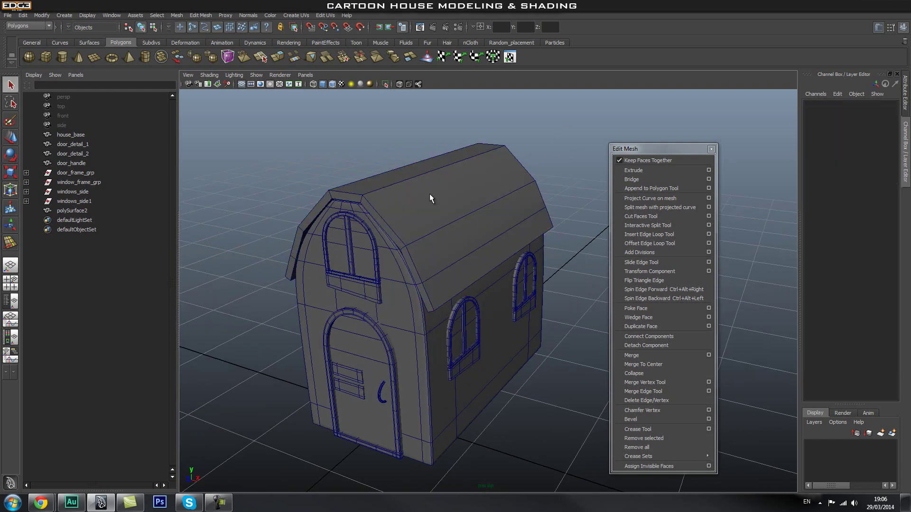
Select the roof and stretch it along the house's length to a Z scale of about 1.214
{"action": "left_click", "coordinate": [429, 194]}
{"action": "key", "text": "r"}
{"action": "left_click_drag", "start_coordinate": [346, 393], "coordinate": [343, 400]}
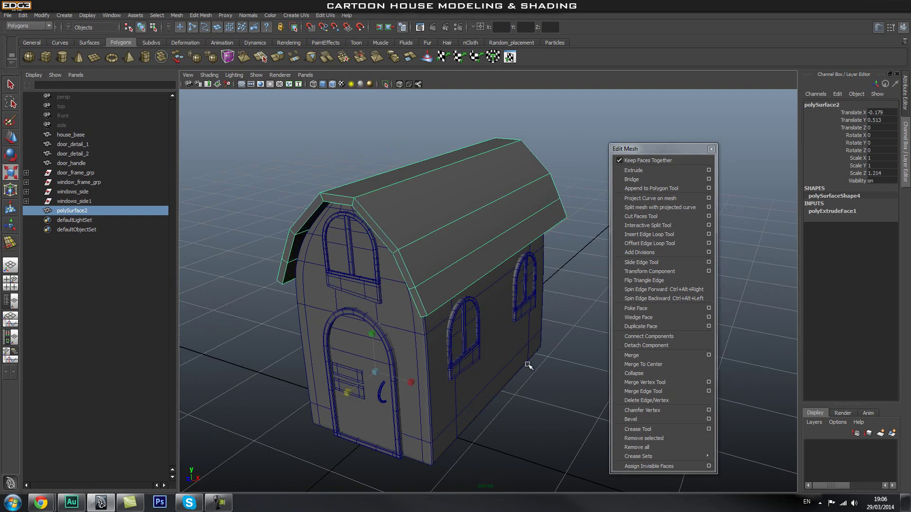
{"action": "left_click", "coordinate": [545, 415]}
{"action": "left_click_drag", "start_coordinate": [545, 415], "coordinate": [492, 372], "text": "alt"}
Move the roof forward along the house's length to about 0.131 on Z
{"action": "left_click", "coordinate": [455, 229]}
{"action": "key", "text": "w"}
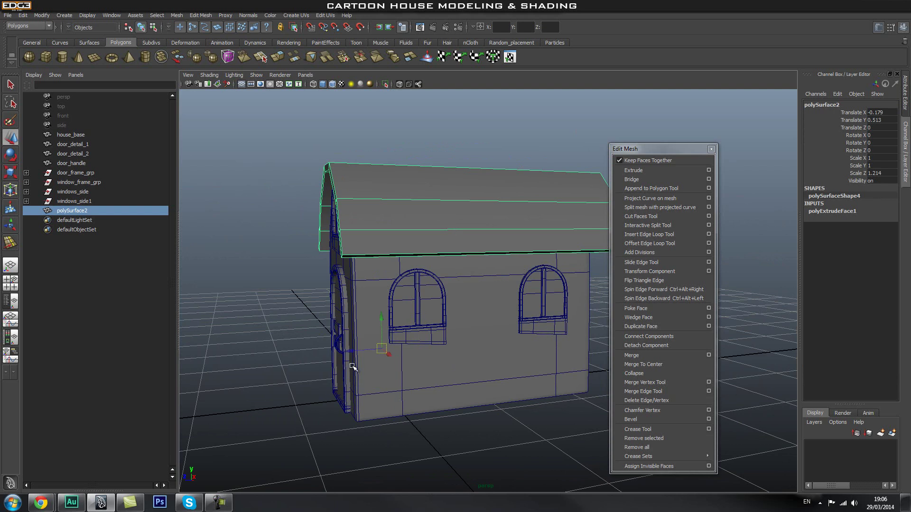
{"action": "left_click_drag", "start_coordinate": [347, 350], "coordinate": [333, 348]}
{"action": "mouse_move", "coordinate": [333, 348]}
{"action": "left_mouse_down", "text": "alt"}
{"action": "mouse_move", "coordinate": [504, 325]}
{"action": "mouse_move", "coordinate": [461, 342]}
{"action": "mouse_move", "coordinate": [418, 340]}
{"action": "mouse_move", "coordinate": [460, 350]}
{"action": "mouse_move", "coordinate": [326, 346]}
{"action": "left_mouse_up", "text": "alt"}
In the top view with X-ray shading, set the roof's Z scale to about 1.105 and move it to about 0.168 on Z
{"action": "key", "text": "space"}
{"action": "right_click_drag", "start_coordinate": [459, 337], "coordinate": [266, 352], "text": "alt"}
{"action": "middle_click_drag", "start_coordinate": [420, 290], "coordinate": [400, 320], "text": "alt"}
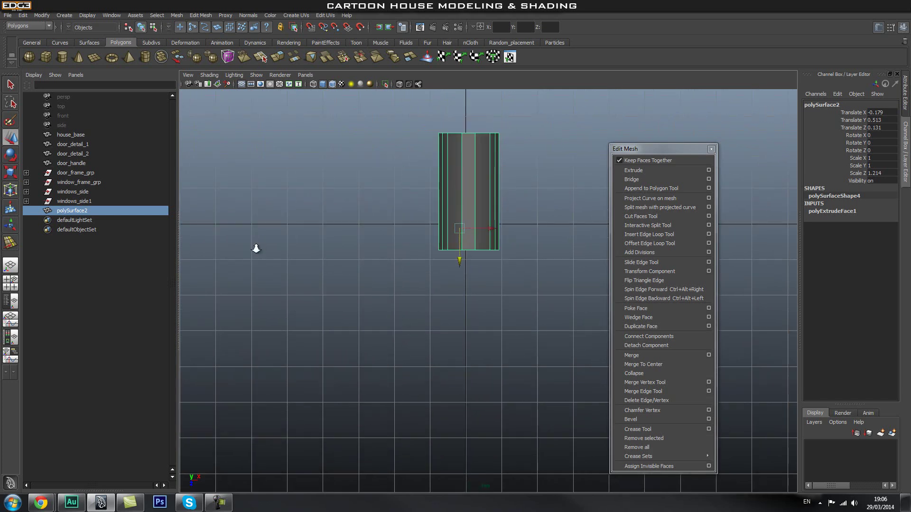
{"action": "right_click_drag", "start_coordinate": [256, 250], "coordinate": [366, 189], "text": "alt"}
{"action": "middle_click_drag", "start_coordinate": [365, 190], "coordinate": [348, 245], "text": "alt"}
{"action": "left_click", "coordinate": [399, 84]}
{"action": "mouse_move", "coordinate": [343, 149]}
{"action": "right_mouse_down", "text": "alt"}
{"action": "mouse_move", "coordinate": [509, 247]}
{"action": "mouse_move", "coordinate": [454, 232]}
{"action": "mouse_move", "coordinate": [457, 216]}
{"action": "right_mouse_up", "text": "alt"}
{"action": "middle_click_drag", "start_coordinate": [459, 214], "coordinate": [460, 260], "text": "alt"}
{"action": "mouse_move", "coordinate": [414, 351]}
{"action": "left_mouse_down"}
{"action": "mouse_move", "coordinate": [417, 360]}
{"action": "mouse_move", "coordinate": [416, 350]}
{"action": "left_mouse_up"}
{"action": "key", "text": "r"}
{"action": "key", "text": "w"}
Return to the perspective view and center the roof's pivot
{"action": "key", "text": "space"}
{"action": "left_click_drag", "start_coordinate": [428, 301], "coordinate": [388, 343]}
{"action": "key", "text": "space"}
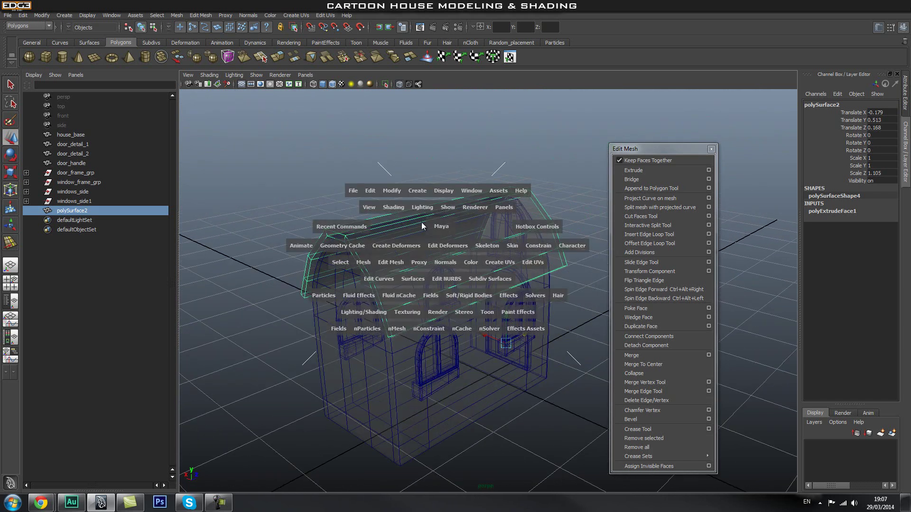
{"action": "left_click", "coordinate": [399, 189]}
{"action": "left_click", "coordinate": [412, 283]}
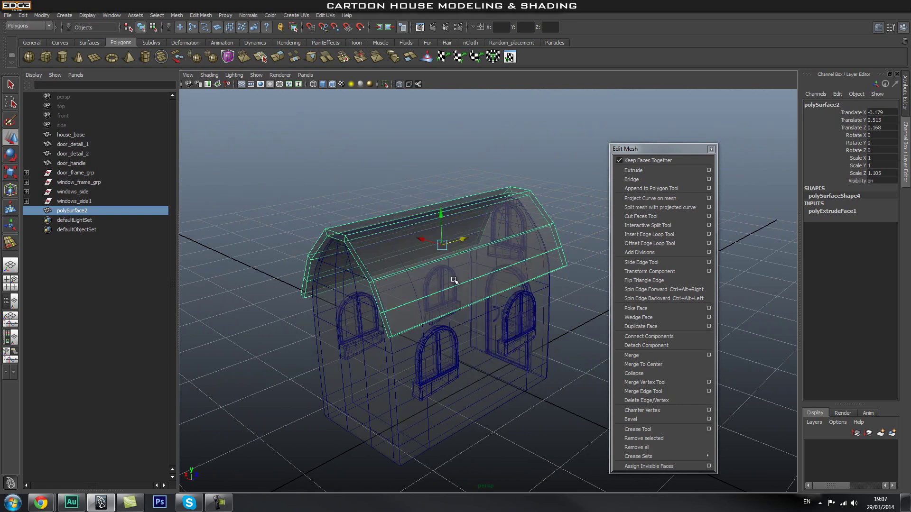
Move the roof to about 0.114 on Z to even out its overhangs, and turn off X-ray shading
{"action": "key", "text": "space"}
{"action": "left_click_drag", "start_coordinate": [457, 267], "coordinate": [517, 304]}
{"action": "scroll", "coordinate": [416, 310], "scroll_direction": "up", "scroll_amount": 1}
{"action": "key", "text": "space"}
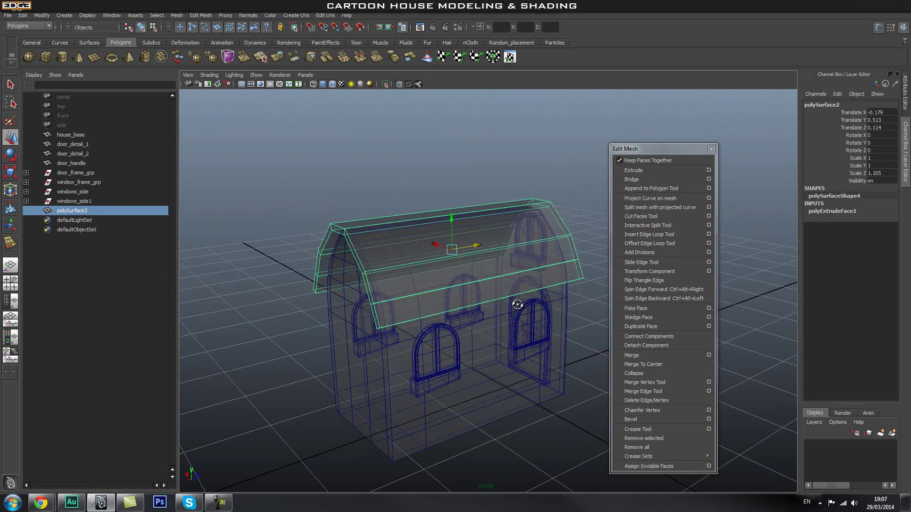
{"action": "left_click", "coordinate": [401, 85]}
{"action": "left_click_drag", "start_coordinate": [480, 219], "coordinate": [610, 227], "text": "alt"}
{"action": "left_click_drag", "start_coordinate": [439, 271], "coordinate": [529, 277], "text": "alt"}
{"action": "right_click_drag", "start_coordinate": [529, 277], "coordinate": [506, 317], "text": "alt"}
{"action": "middle_click_drag", "start_coordinate": [506, 318], "coordinate": [396, 313], "text": "alt"}
{"action": "left_click", "coordinate": [477, 203]}
Preview the roof with smoothing to judge its edges, and switch back to the unsmoothed display
{"action": "right_click_drag", "start_coordinate": [477, 203], "coordinate": [441, 268], "text": "alt"}
{"action": "left_click_drag", "start_coordinate": [441, 268], "coordinate": [468, 285], "text": "alt"}
{"action": "right_click_drag", "start_coordinate": [467, 285], "coordinate": [467, 303], "text": "alt"}
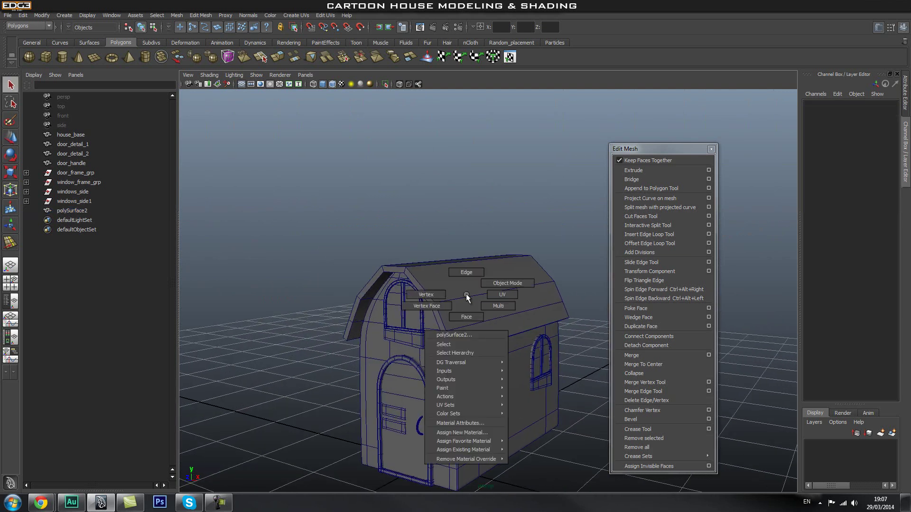
{"action": "left_click", "coordinate": [462, 289]}
{"action": "key", "text": "3"}
{"action": "left_click", "coordinate": [419, 218]}
{"action": "left_click_drag", "start_coordinate": [556, 269], "coordinate": [450, 336], "text": "alt"}
{"action": "left_click", "coordinate": [446, 317]}
{"action": "key", "text": "1"}
Try to insert an edge loop through the roof's thickness at the front edge
{"action": "right_click_drag", "start_coordinate": [339, 359], "coordinate": [397, 367], "text": "alt"}
{"action": "middle_click_drag", "start_coordinate": [397, 367], "coordinate": [401, 301], "text": "alt"}
{"action": "left_click_drag", "start_coordinate": [401, 301], "coordinate": [396, 322], "text": "alt"}
{"action": "right_click_drag", "start_coordinate": [396, 323], "coordinate": [429, 297], "text": "alt"}
{"action": "left_click", "coordinate": [657, 235]}
{"action": "middle_click_drag", "start_coordinate": [466, 234], "coordinate": [567, 307], "text": "alt"}
{"action": "right_click_drag", "start_coordinate": [443, 291], "coordinate": [515, 278], "text": "alt"}
{"action": "middle_click_drag", "start_coordinate": [514, 278], "coordinate": [484, 289], "text": "alt"}
{"action": "right_click_drag", "start_coordinate": [443, 290], "coordinate": [468, 288], "text": "alt"}
{"action": "left_click_drag", "start_coordinate": [487, 286], "coordinate": [490, 283]}
{"action": "key", "text": "ctrl+z"}
{"action": "key", "text": "q"}
{"action": "right_click_drag", "start_coordinate": [510, 280], "coordinate": [509, 299]}
{"action": "right_click_drag", "start_coordinate": [479, 289], "coordinate": [258, 260], "text": "alt"}
{"action": "left_click_drag", "start_coordinate": [414, 284], "coordinate": [711, 380]}
{"action": "right_click_drag", "start_coordinate": [516, 284], "coordinate": [545, 255]}
{"action": "left_click", "coordinate": [443, 208]}
Reselect the roof and try the Insert Edge Loop Tool again at its upper front corner
{"action": "right_click_drag", "start_coordinate": [437, 300], "coordinate": [577, 291], "text": "alt"}
{"action": "left_click", "coordinate": [523, 271]}
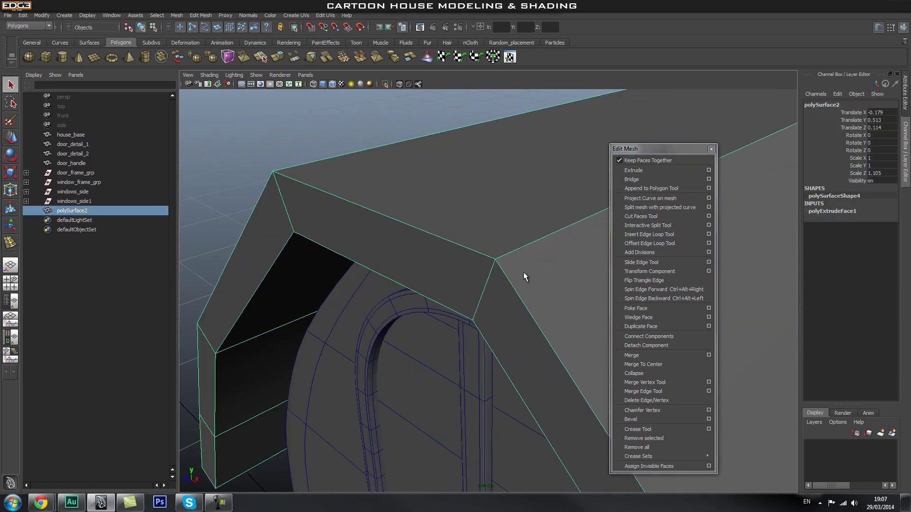
{"action": "left_click", "coordinate": [648, 235]}
{"action": "left_click_drag", "start_coordinate": [489, 276], "coordinate": [481, 278]}
{"action": "key", "text": "ctrl+z"}
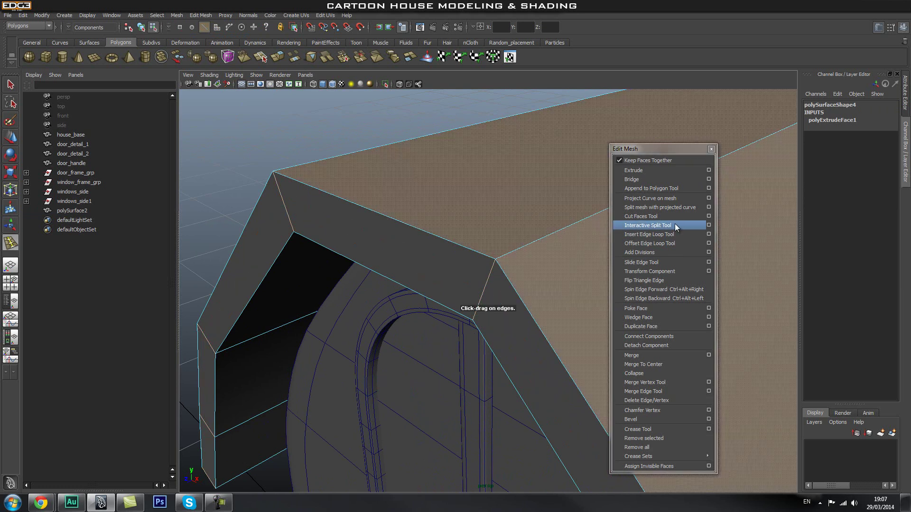
Reset the Insert Edge Loop Tool and insert two loops in the roof's thickness, close to its outer and inner surfaces
{"action": "left_click", "coordinate": [709, 234]}
{"action": "left_click", "coordinate": [118, 85]}
{"action": "mouse_move", "coordinate": [556, 283]}
{"action": "left_mouse_down"}
{"action": "mouse_move", "coordinate": [560, 268]}
{"action": "mouse_move", "coordinate": [549, 284]}
{"action": "left_mouse_up"}
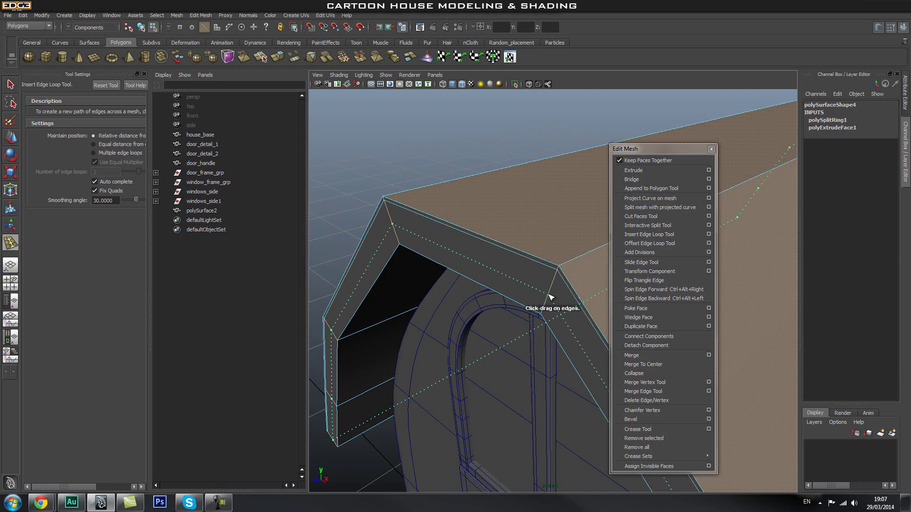
{"action": "left_click_drag", "start_coordinate": [540, 321], "coordinate": [547, 313]}
{"action": "right_click_drag", "start_coordinate": [547, 313], "coordinate": [427, 317], "text": "alt"}
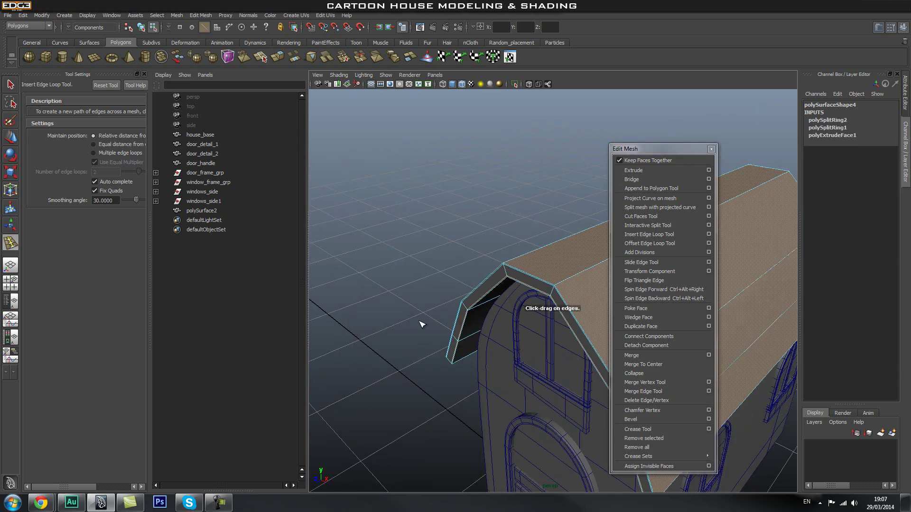
Insert edge loops across the roof close to its end edges
{"action": "left_click_drag", "start_coordinate": [427, 318], "coordinate": [533, 318], "text": "alt"}
{"action": "right_click_drag", "start_coordinate": [486, 327], "coordinate": [537, 295], "text": "alt"}
{"action": "left_click_drag", "start_coordinate": [537, 295], "coordinate": [519, 228], "text": "alt"}
{"action": "right_click_drag", "start_coordinate": [501, 243], "coordinate": [457, 241], "text": "alt"}
{"action": "left_click_drag", "start_coordinate": [456, 241], "coordinate": [436, 251], "text": "alt"}
{"action": "middle_click_drag", "start_coordinate": [518, 261], "coordinate": [479, 286], "text": "alt"}
{"action": "right_click_drag", "start_coordinate": [479, 286], "coordinate": [519, 240], "text": "alt"}
{"action": "middle_click_drag", "start_coordinate": [519, 240], "coordinate": [453, 325], "text": "alt"}
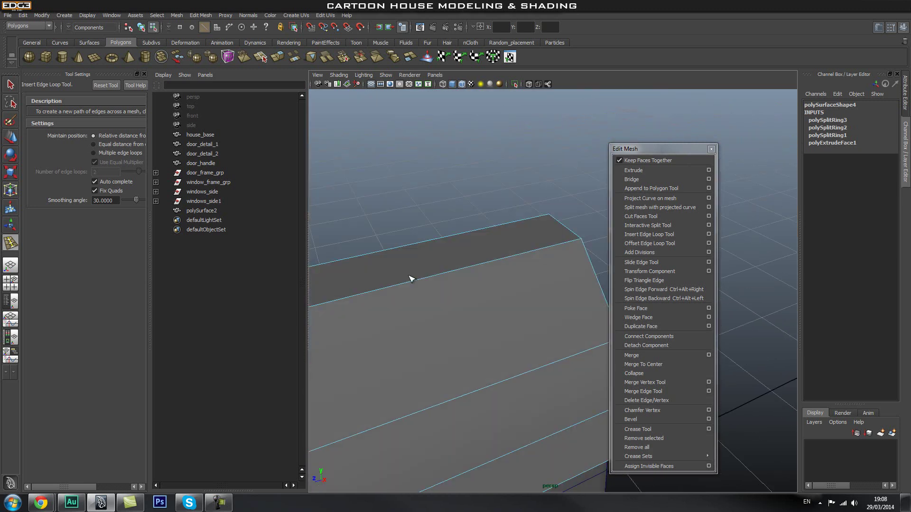
{"action": "right_click_drag", "start_coordinate": [453, 325], "coordinate": [534, 248], "text": "alt"}
{"action": "middle_click_drag", "start_coordinate": [535, 248], "coordinate": [524, 275], "text": "alt"}
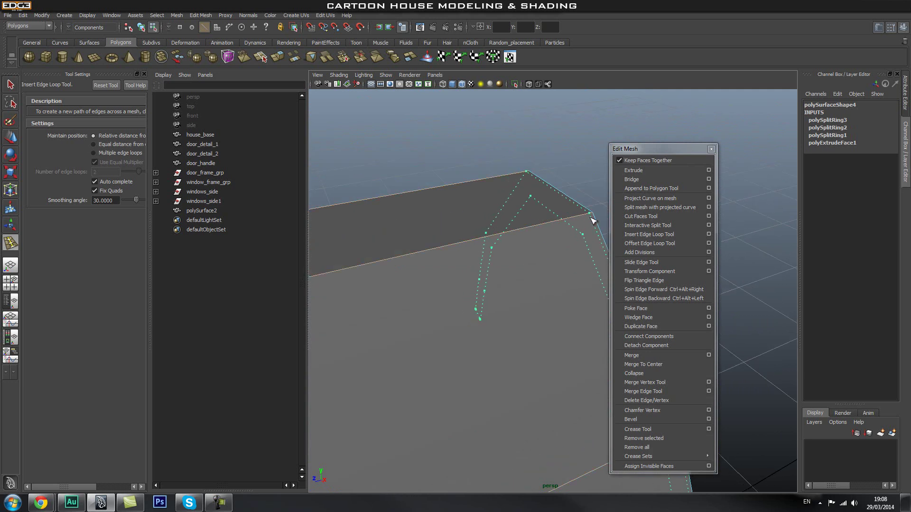
{"action": "left_click_drag", "start_coordinate": [591, 222], "coordinate": [591, 220]}
{"action": "right_click_drag", "start_coordinate": [563, 258], "coordinate": [539, 269], "text": "alt"}
{"action": "left_click_drag", "start_coordinate": [539, 269], "coordinate": [467, 295], "text": "alt"}
{"action": "middle_click_drag", "start_coordinate": [467, 295], "coordinate": [534, 335], "text": "alt"}
{"action": "right_click_drag", "start_coordinate": [534, 335], "coordinate": [560, 280], "text": "alt"}
{"action": "middle_click_drag", "start_coordinate": [560, 280], "coordinate": [540, 290], "text": "alt"}
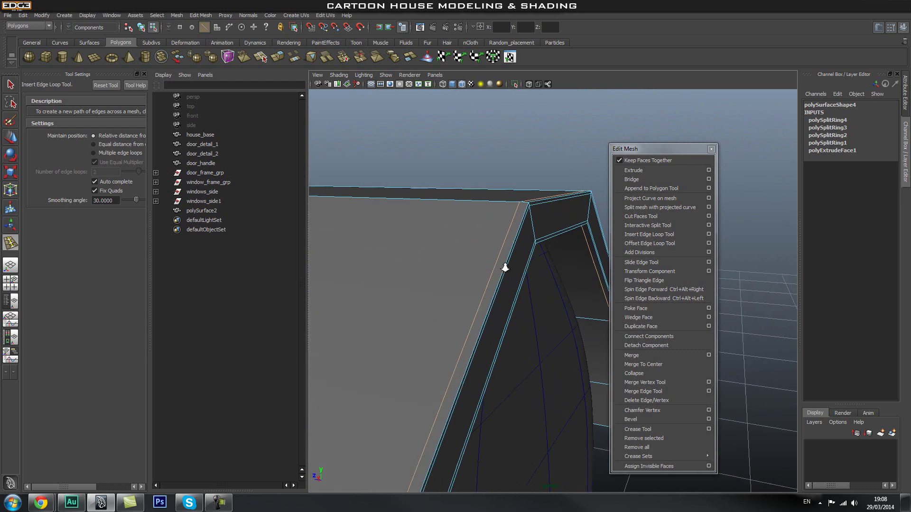
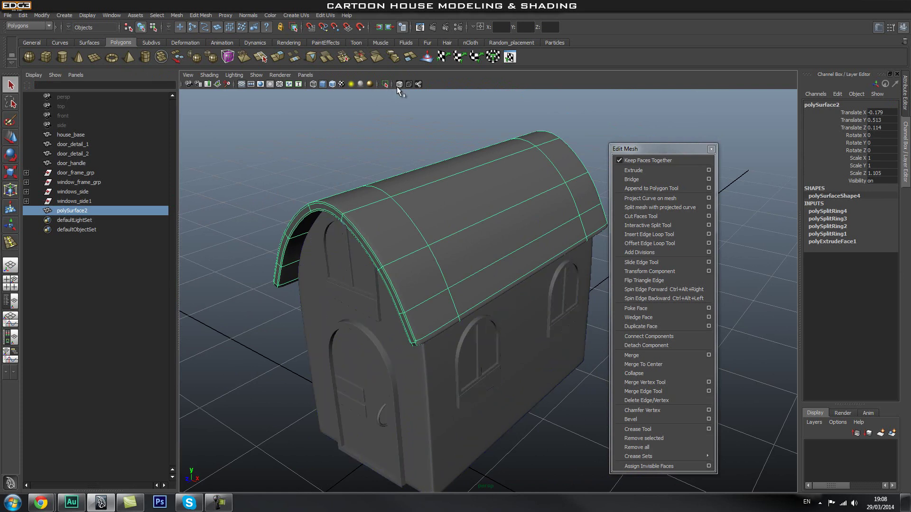
Insert edge loops along the roof close to its lower eave edges
{"action": "right_click_drag", "start_coordinate": [291, 230], "coordinate": [419, 242], "text": "alt"}
{"action": "left_click_drag", "start_coordinate": [419, 242], "coordinate": [458, 212], "text": "alt"}
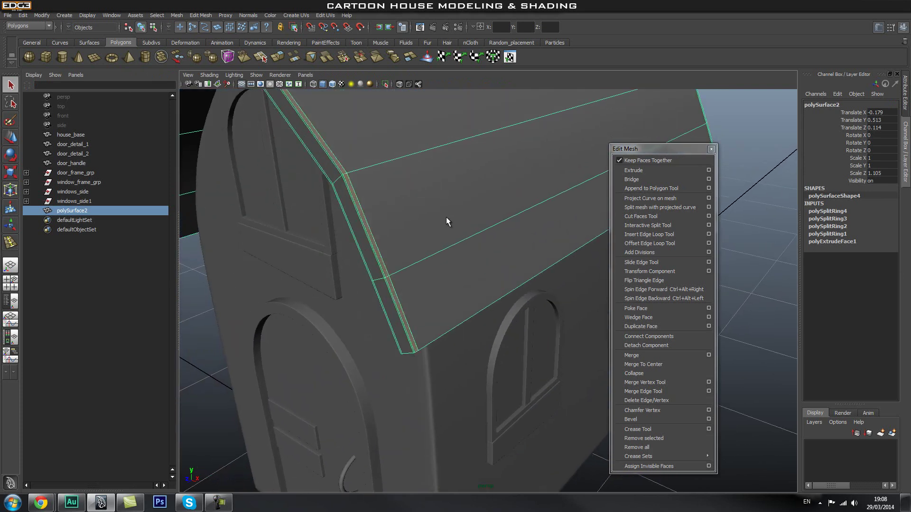
{"action": "right_click_drag", "start_coordinate": [344, 254], "coordinate": [375, 258], "text": "alt"}
{"action": "left_click_drag", "start_coordinate": [374, 257], "coordinate": [427, 228], "text": "alt"}
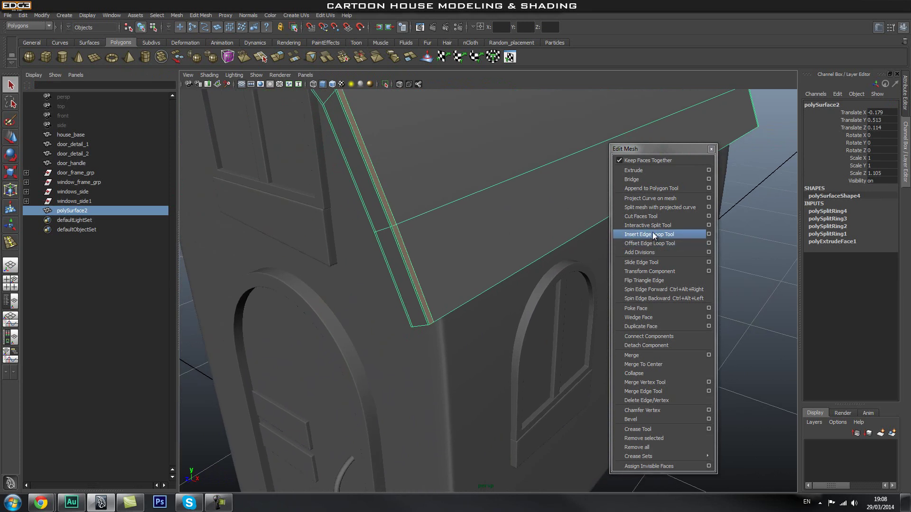
{"action": "left_click", "coordinate": [649, 235]}
{"action": "left_click_drag", "start_coordinate": [426, 316], "coordinate": [472, 287]}
{"action": "left_click_drag", "start_coordinate": [473, 288], "coordinate": [485, 252]}
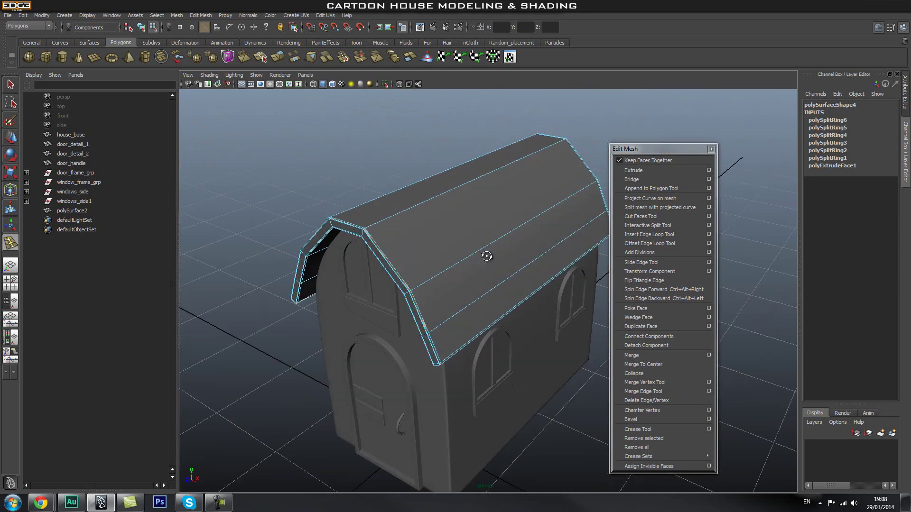
Compare the smoothed and unsmoothed roof to examine the tightened gable and eave edges
{"action": "key", "text": "q"}
{"action": "key", "text": "F8"}
{"action": "left_click", "coordinate": [509, 229]}
{"action": "key", "text": "3"}
{"action": "left_click", "coordinate": [366, 164]}
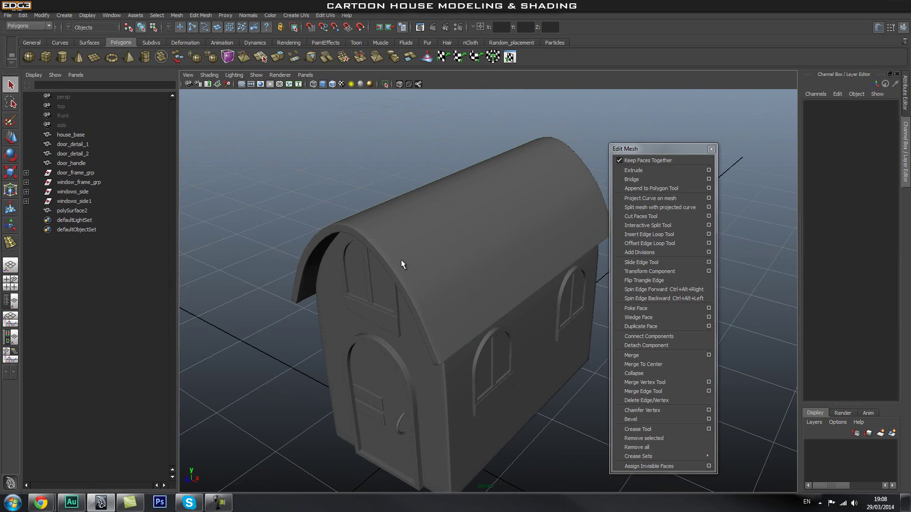
{"action": "left_click", "coordinate": [431, 308]}
{"action": "key", "text": "1"}
{"action": "key", "text": "3"}
{"action": "key", "text": "1"}
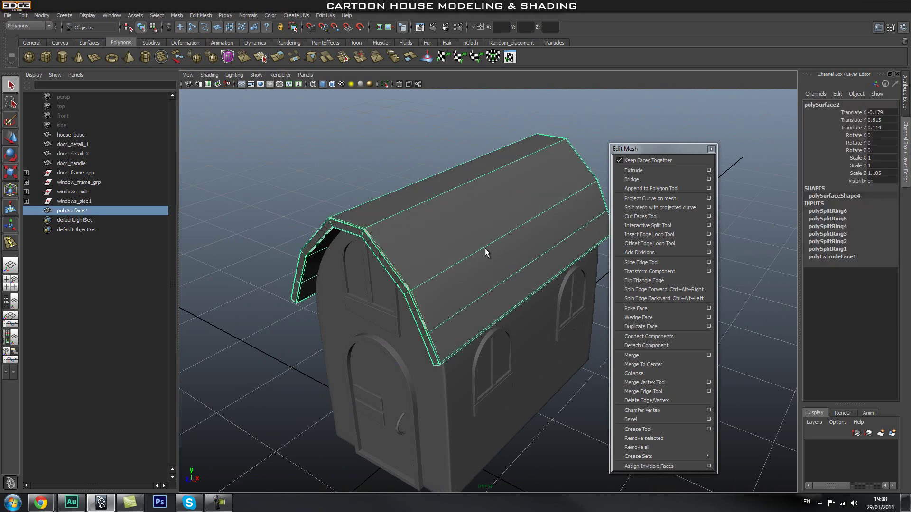
Set the Insert Edge Loop Tool to multiple edge loops with 2 loops and insert them across the roof's length
{"action": "left_click", "coordinate": [708, 235]}
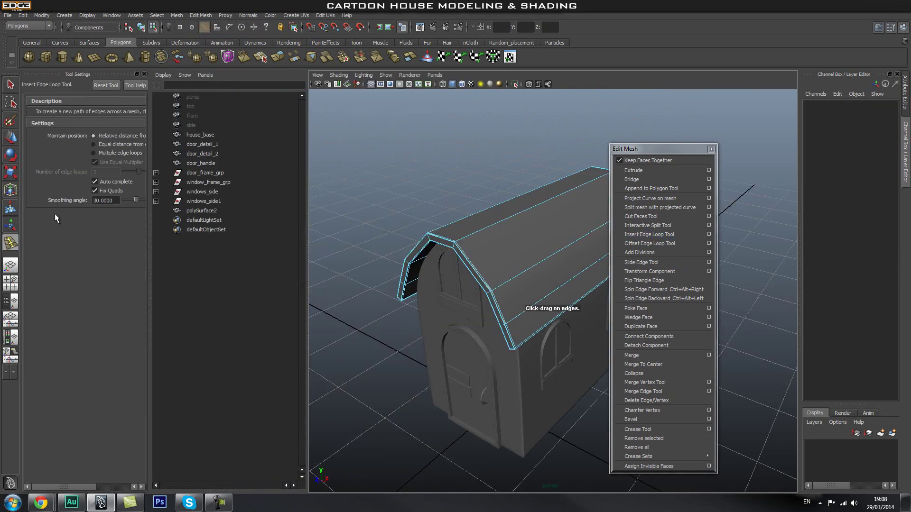
{"action": "left_click", "coordinate": [94, 153]}
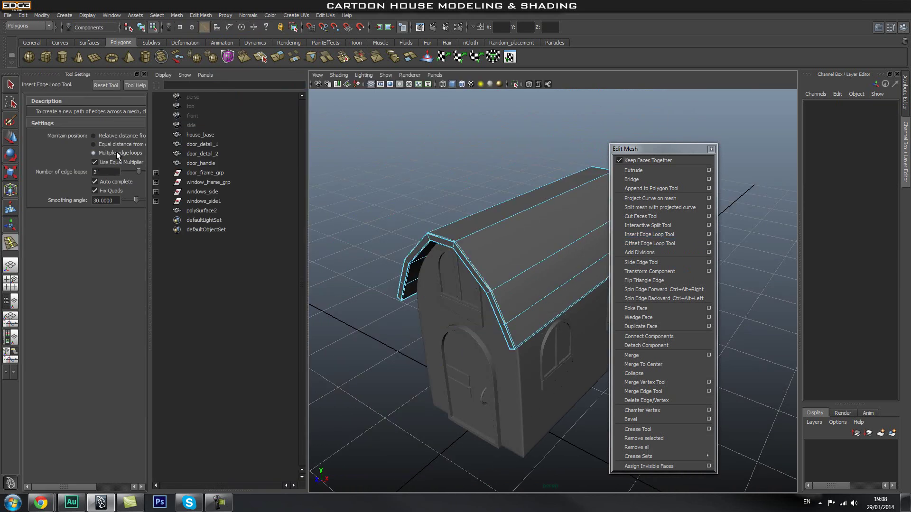
{"action": "left_click", "coordinate": [513, 221]}
{"action": "left_click_drag", "start_coordinate": [541, 244], "coordinate": [535, 265], "text": "alt"}
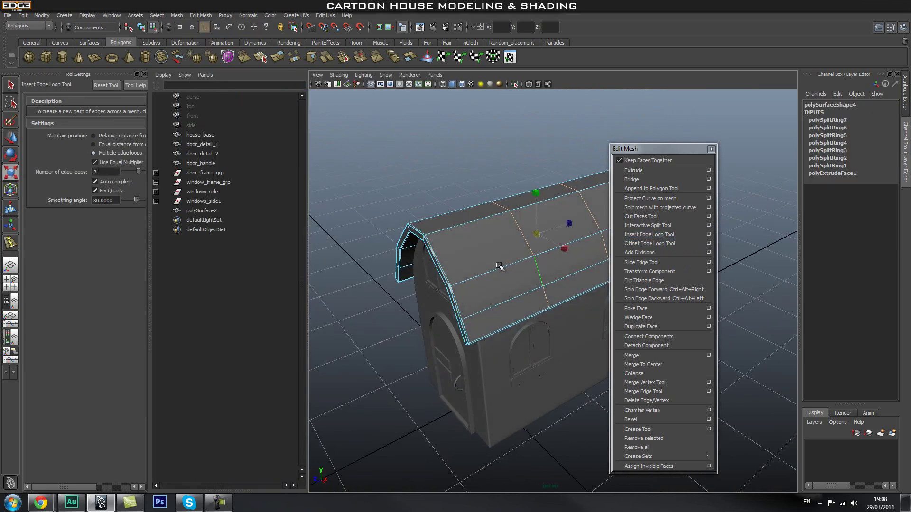
Scale the two new crosswise edge loops along the roof's length and return to object mode
{"action": "key", "text": "r"}
{"action": "middle_click_drag", "start_coordinate": [442, 264], "coordinate": [420, 267], "text": "alt"}
{"action": "left_click_drag", "start_coordinate": [416, 258], "coordinate": [459, 255]}
{"action": "right_click_drag", "start_coordinate": [468, 258], "coordinate": [391, 271], "text": "alt"}
{"action": "middle_click_drag", "start_coordinate": [380, 275], "coordinate": [413, 261], "text": "alt"}
{"action": "key", "text": "q"}
{"action": "right_click_drag", "start_coordinate": [413, 260], "coordinate": [461, 239]}
{"action": "left_click", "coordinate": [465, 237]}
Examine the smoothed roof up close around the front gable and close the tool settings
{"action": "left_click", "coordinate": [404, 198]}
{"action": "left_click_drag", "start_coordinate": [409, 213], "coordinate": [465, 222], "text": "alt"}
{"action": "scroll", "coordinate": [418, 259], "scroll_direction": "up", "scroll_amount": 3}
{"action": "left_click", "coordinate": [446, 263]}
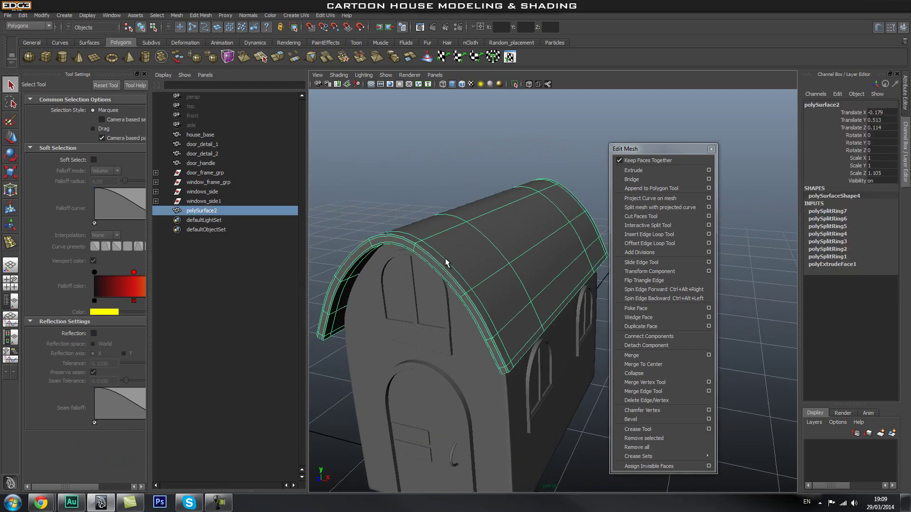
{"action": "left_click", "coordinate": [144, 74]}
{"action": "key", "text": "1"}
{"action": "left_click_drag", "start_coordinate": [375, 231], "coordinate": [412, 258], "text": "alt"}
{"action": "scroll", "coordinate": [412, 259], "scroll_direction": "up", "scroll_amount": 3}
{"action": "key", "text": "3"}
{"action": "left_click", "coordinate": [400, 149]}
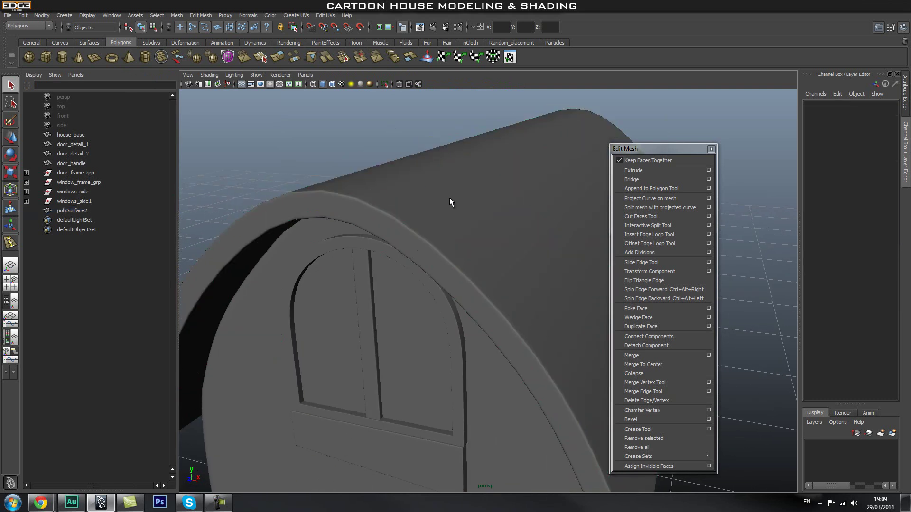
{"action": "left_click", "coordinate": [446, 200]}
{"action": "key", "text": "1"}
Insert two lengthwise edge loops in the roof's flat top strip and spread them toward its corners
{"action": "scroll", "coordinate": [405, 217], "scroll_direction": "down", "scroll_amount": 3}
{"action": "left_click_drag", "start_coordinate": [410, 223], "coordinate": [471, 247], "text": "alt"}
{"action": "left_click_drag", "start_coordinate": [533, 241], "coordinate": [612, 237], "text": "alt"}
{"action": "left_click", "coordinate": [652, 236]}
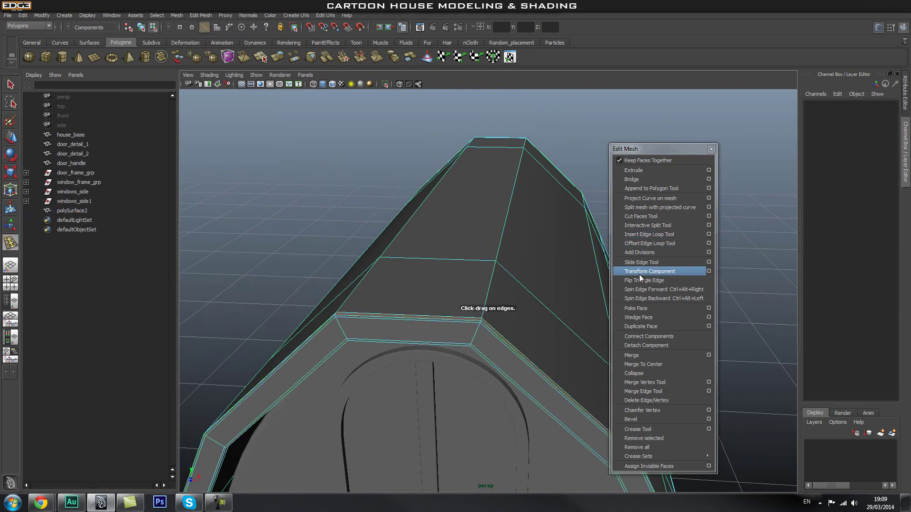
{"action": "left_click_drag", "start_coordinate": [459, 320], "coordinate": [463, 323]}
{"action": "left_click_drag", "start_coordinate": [521, 192], "coordinate": [583, 213]}
{"action": "key", "text": "q"}
{"action": "right_click_drag", "start_coordinate": [506, 278], "coordinate": [547, 249]}
Compare the smoothed and unsmoothed roof to check the shape of the ridge corners at the front gable
{"action": "key", "text": "3"}
{"action": "left_click", "coordinate": [401, 220]}
{"action": "left_click_drag", "start_coordinate": [401, 219], "coordinate": [505, 261], "text": "alt"}
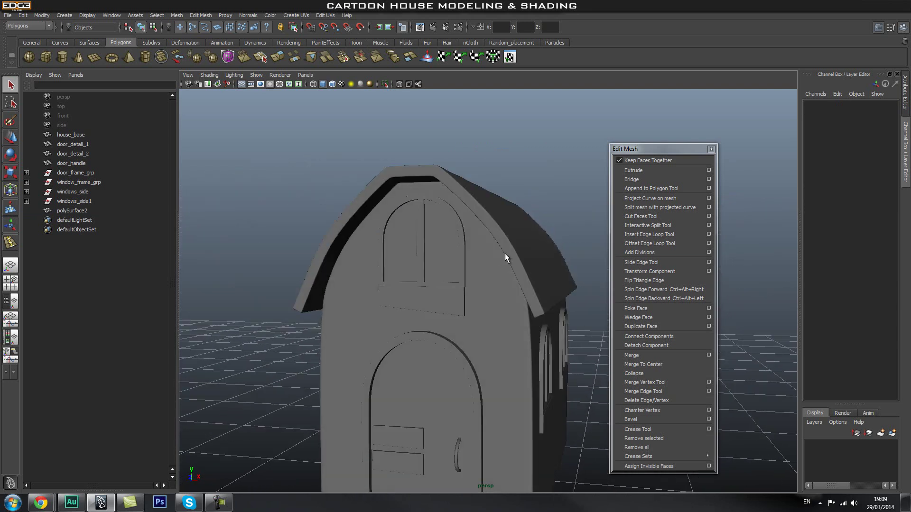
{"action": "left_click", "coordinate": [494, 217]}
{"action": "left_click_drag", "start_coordinate": [494, 215], "coordinate": [554, 239], "text": "alt"}
{"action": "key", "text": "ctrl+z"}
{"action": "left_click", "coordinate": [488, 238]}
{"action": "left_click", "coordinate": [535, 232]}
{"action": "left_click", "coordinate": [511, 242]}
{"action": "scroll", "coordinate": [411, 266], "scroll_direction": "up", "scroll_amount": 3}
{"action": "left_click_drag", "start_coordinate": [412, 266], "coordinate": [492, 301], "text": "alt"}
{"action": "key", "text": "1"}
{"action": "scroll", "coordinate": [454, 266], "scroll_direction": "up", "scroll_amount": 3}
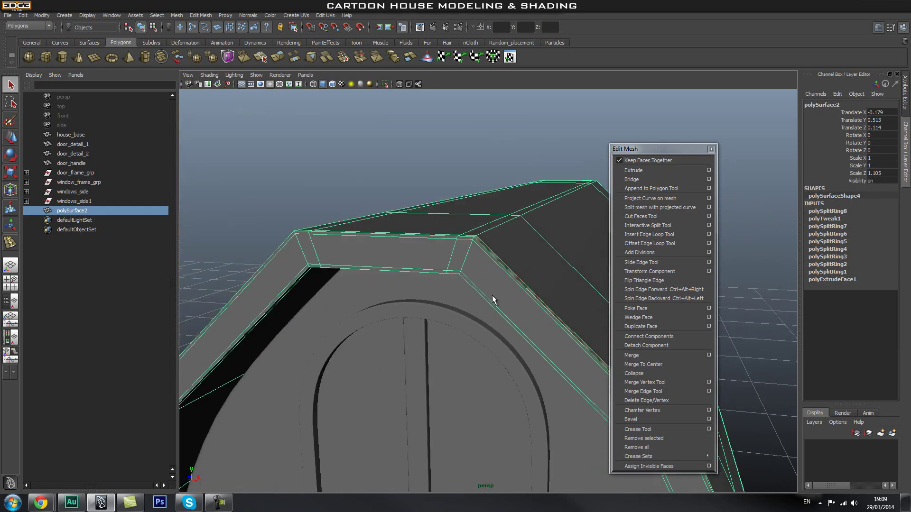
Insert a lengthwise edge loop in each of the roof's two upper slopes and return to object mode
{"action": "left_click", "coordinate": [708, 234]}
{"action": "left_click", "coordinate": [113, 136]}
{"action": "left_click_drag", "start_coordinate": [479, 259], "coordinate": [528, 262], "text": "alt"}
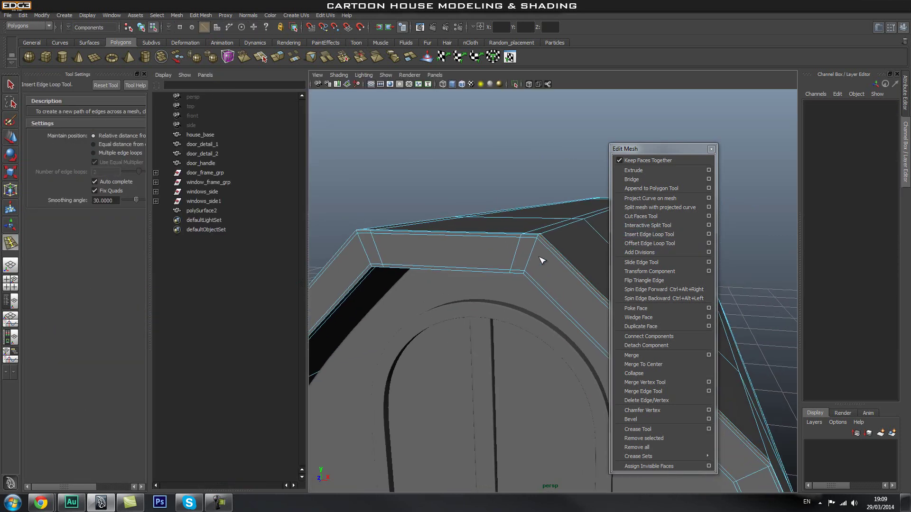
{"action": "left_click", "coordinate": [555, 252]}
{"action": "left_click_drag", "start_coordinate": [463, 268], "coordinate": [460, 243], "text": "alt"}
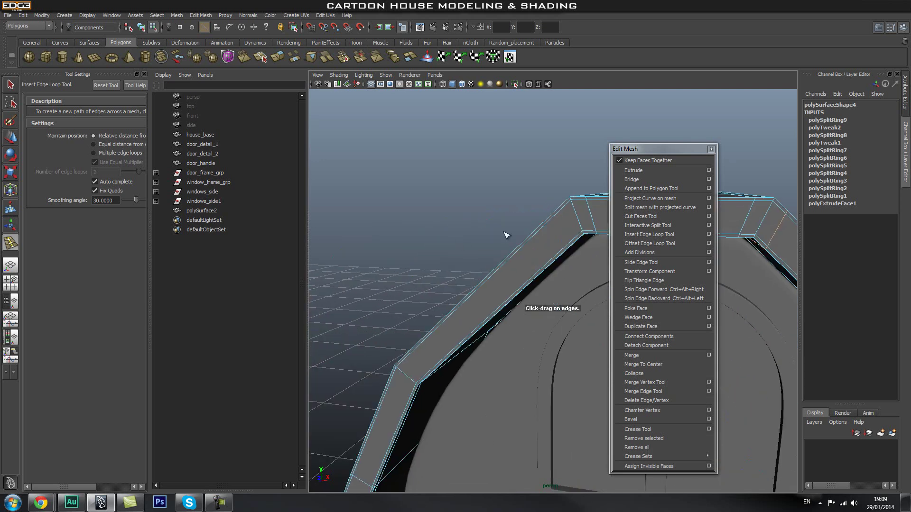
{"action": "left_click_drag", "start_coordinate": [562, 218], "coordinate": [430, 280]}
{"action": "key", "text": "q"}
{"action": "right_click_drag", "start_coordinate": [493, 289], "coordinate": [537, 266]}
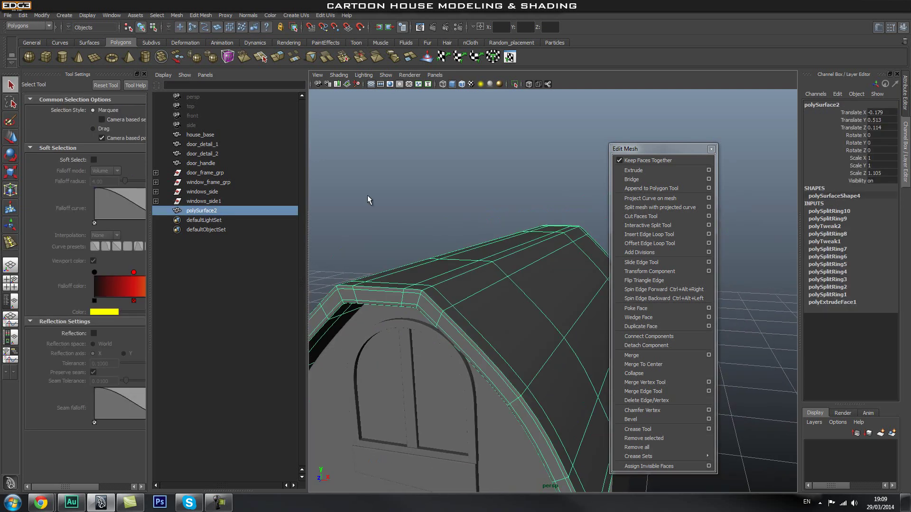
In the front view, scale the vertices of the two new slope loops across the roof's width to round its profile
{"action": "left_click", "coordinate": [347, 230]}
{"action": "scroll", "coordinate": [347, 230], "scroll_direction": "down", "scroll_amount": 5}
{"action": "left_click_drag", "start_coordinate": [491, 291], "coordinate": [512, 292], "text": "alt"}
{"action": "left_click", "coordinate": [489, 301]}
{"action": "key", "text": "space"}
{"action": "left_click_drag", "start_coordinate": [559, 237], "coordinate": [546, 257]}
{"action": "middle_click_drag", "start_coordinate": [458, 291], "coordinate": [460, 334], "text": "alt"}
{"action": "right_click_drag", "start_coordinate": [385, 265], "coordinate": [473, 263], "text": "alt"}
{"action": "middle_click_drag", "start_coordinate": [472, 264], "coordinate": [477, 270], "text": "alt"}
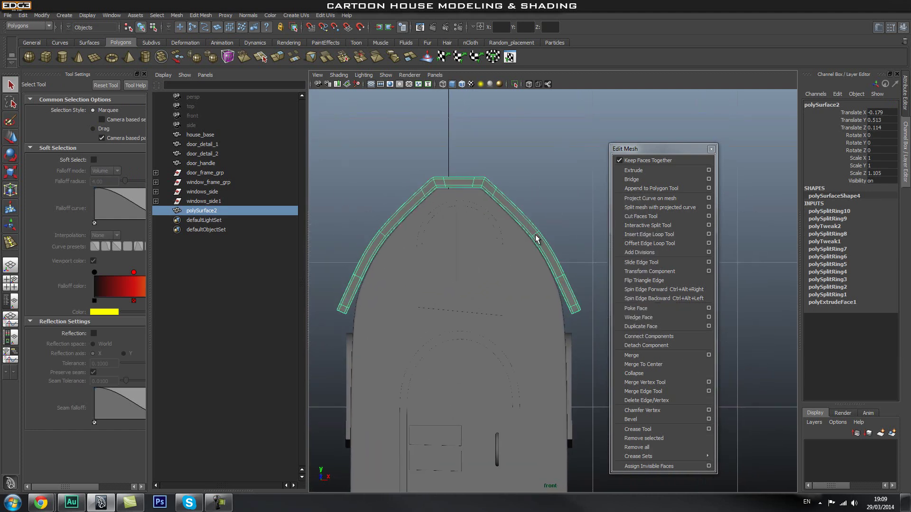
{"action": "right_click_drag", "start_coordinate": [535, 237], "coordinate": [501, 239]}
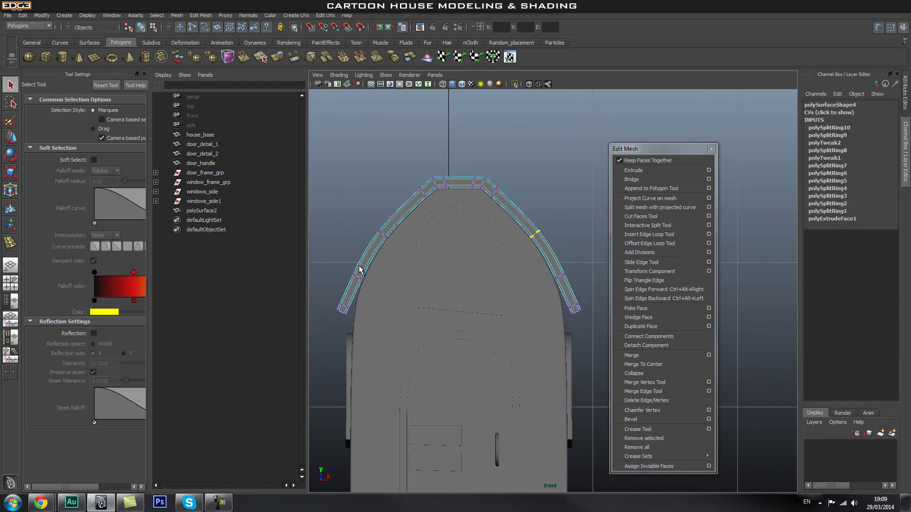
{"action": "key", "text": "r"}
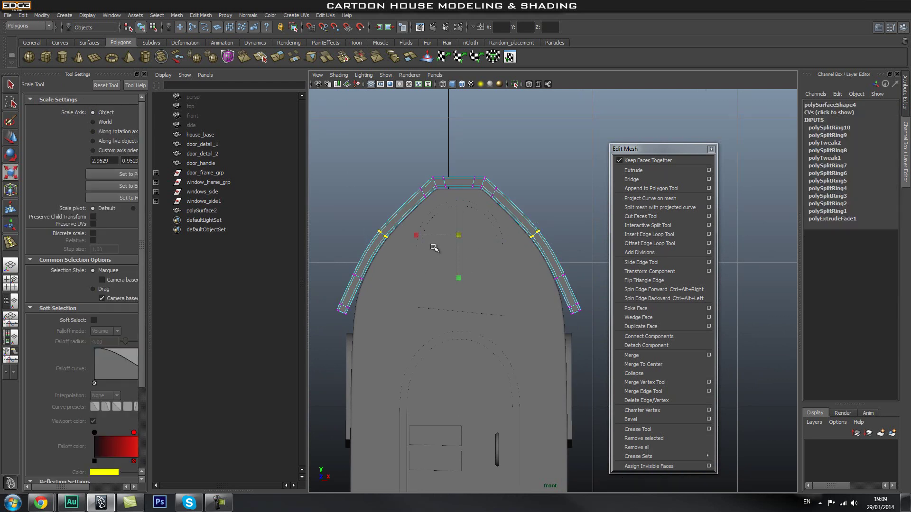
{"action": "left_click_drag", "start_coordinate": [415, 235], "coordinate": [435, 218]}
{"action": "key", "text": "space"}
{"action": "key", "text": "q"}
{"action": "right_click_drag", "start_coordinate": [509, 240], "coordinate": [538, 227]}
{"action": "left_click", "coordinate": [429, 154]}
Close the tool settings and examine the reshaped roof on the whole house
{"action": "left_click_drag", "start_coordinate": [516, 216], "coordinate": [509, 252], "text": "alt"}
{"action": "middle_click_drag", "start_coordinate": [555, 267], "coordinate": [552, 221], "text": "alt"}
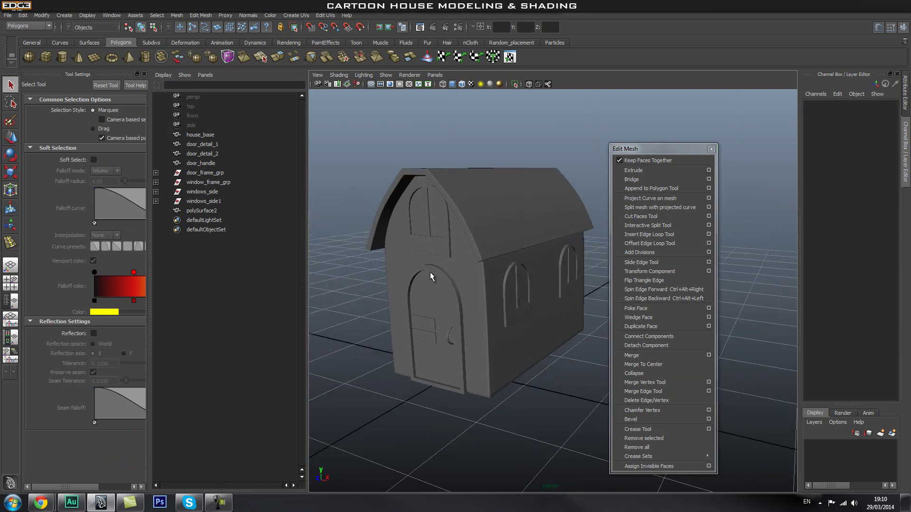
{"action": "middle_click_drag", "start_coordinate": [490, 262], "coordinate": [499, 280], "text": "alt"}
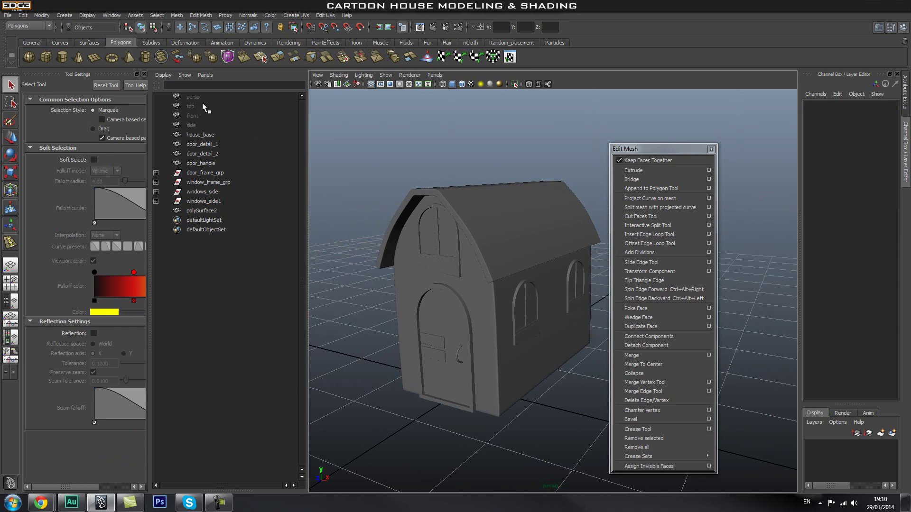
{"action": "left_click", "coordinate": [145, 75]}
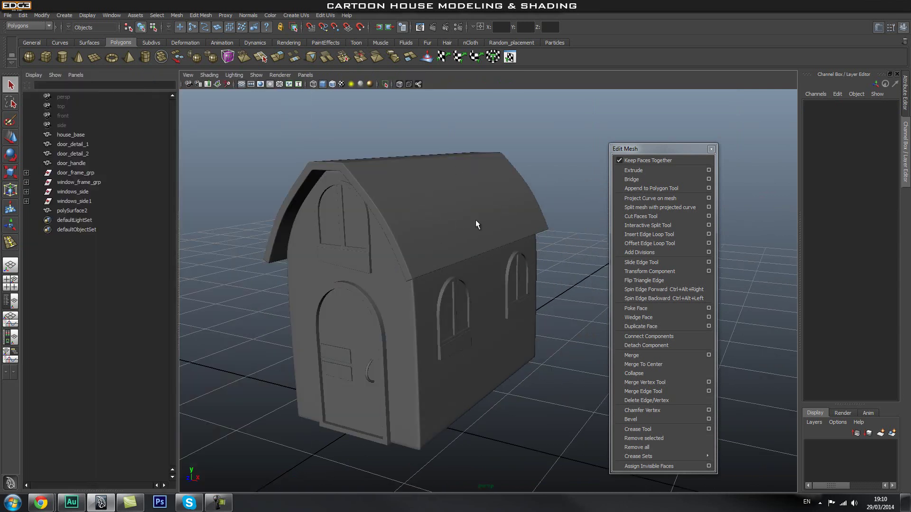
{"action": "scroll", "coordinate": [486, 224], "scroll_direction": "down", "scroll_amount": 2}
Duplicate the house base and move the copy sideways to X 2.327
{"action": "left_click", "coordinate": [414, 304]}
{"action": "scroll", "coordinate": [371, 277], "scroll_direction": "up", "scroll_amount": 1}
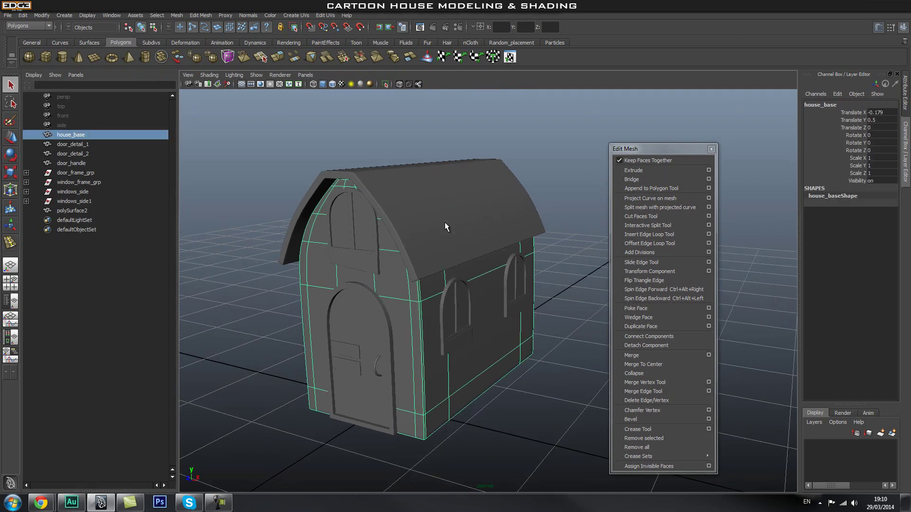
{"action": "left_click_drag", "start_coordinate": [456, 247], "coordinate": [494, 295], "text": "alt"}
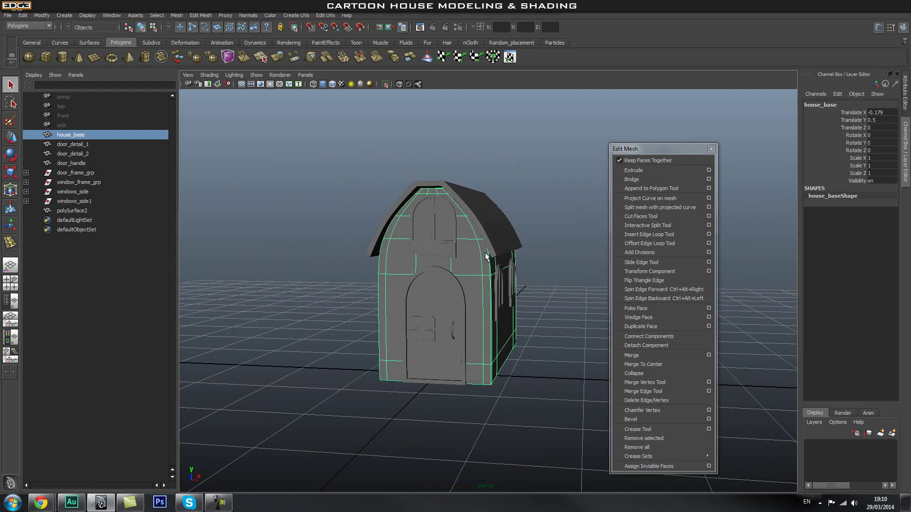
{"action": "left_click_drag", "start_coordinate": [547, 260], "coordinate": [537, 262], "text": "alt"}
{"action": "mouse_move", "coordinate": [440, 318]}
{"action": "left_mouse_down", "text": "alt"}
{"action": "mouse_move", "coordinate": [536, 333]}
{"action": "mouse_move", "coordinate": [488, 343]}
{"action": "mouse_move", "coordinate": [437, 312]}
{"action": "left_mouse_up", "text": "alt"}
{"action": "key", "text": "ctrl+d"}
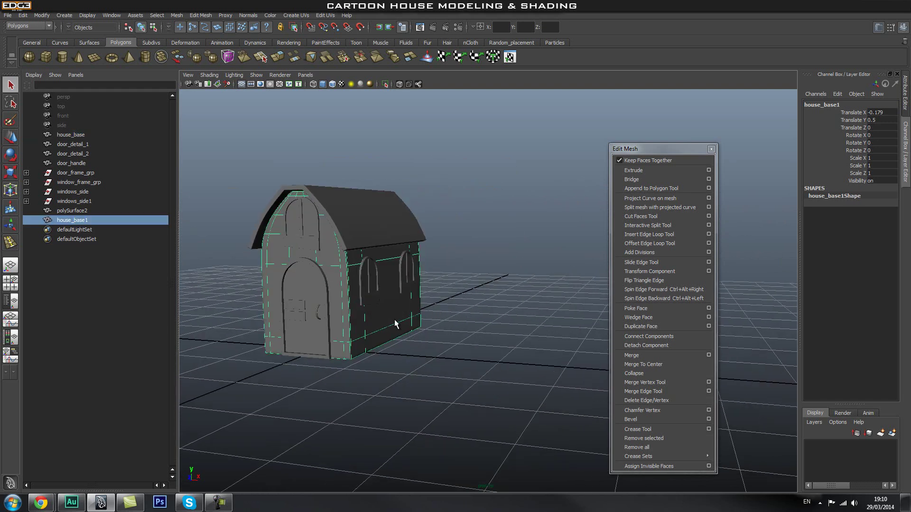
{"action": "key", "text": "w"}
{"action": "left_click_drag", "start_coordinate": [344, 351], "coordinate": [521, 407]}
Rotate the house base copy 90 degrees about Y and center its pivot
{"action": "key", "text": "e"}
{"action": "key", "text": "space"}
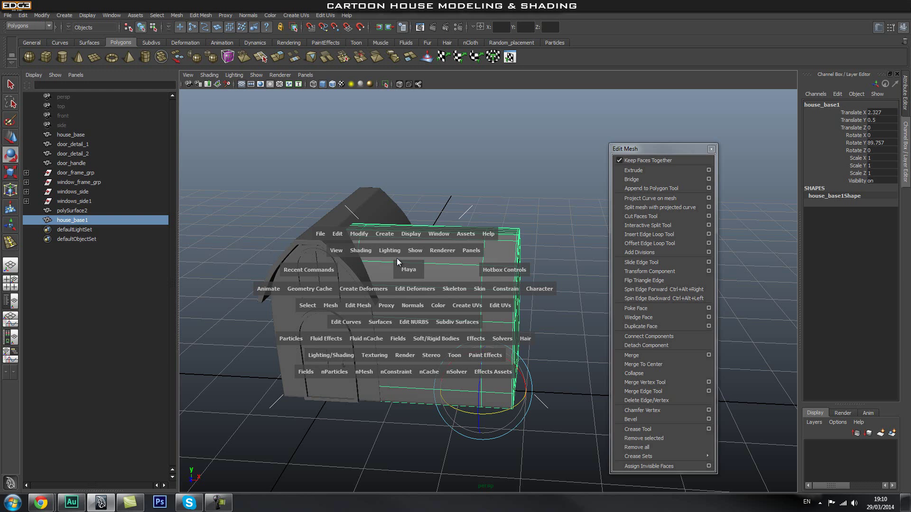
{"action": "left_click", "coordinate": [369, 235]}
{"action": "left_click", "coordinate": [398, 325]}
{"action": "left_click_drag", "start_coordinate": [526, 324], "coordinate": [472, 329], "text": "alt"}
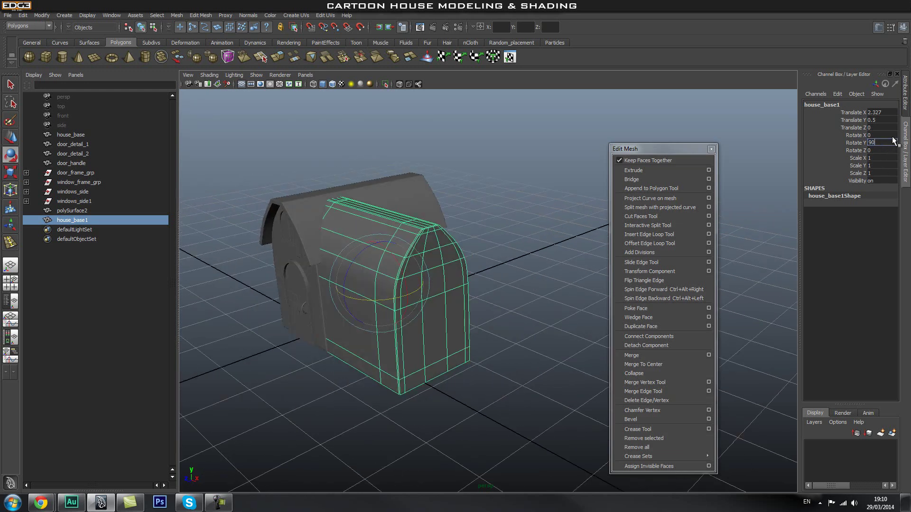
{"action": "left_click", "coordinate": [502, 198]}
{"action": "left_click", "coordinate": [405, 309]}
Scale the house base copy uniformly to 0.442 for use as a dormer
{"action": "key", "text": "r"}
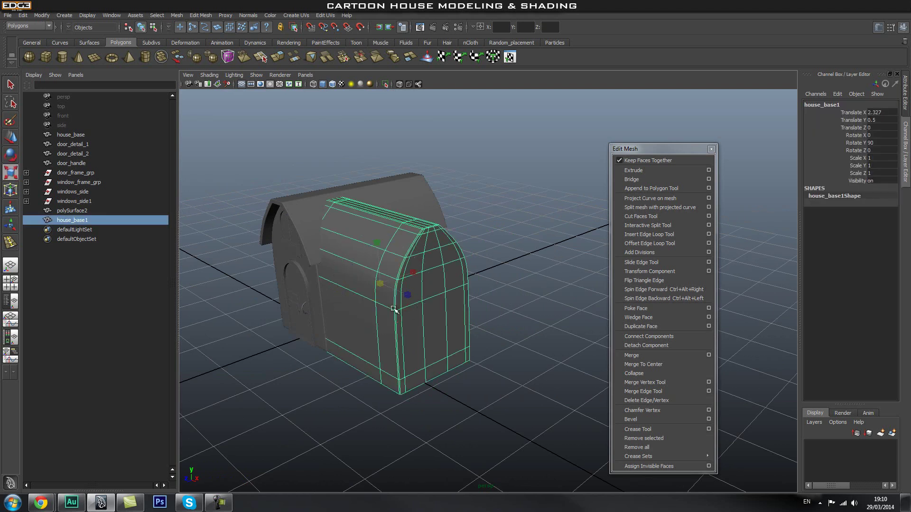
{"action": "left_click_drag", "start_coordinate": [386, 281], "coordinate": [313, 319]}
{"action": "right_click_drag", "start_coordinate": [300, 320], "coordinate": [363, 309], "text": "alt"}
{"action": "middle_click_drag", "start_coordinate": [362, 309], "coordinate": [467, 297], "text": "alt"}
{"action": "right_click_drag", "start_coordinate": [307, 309], "coordinate": [407, 316], "text": "alt"}
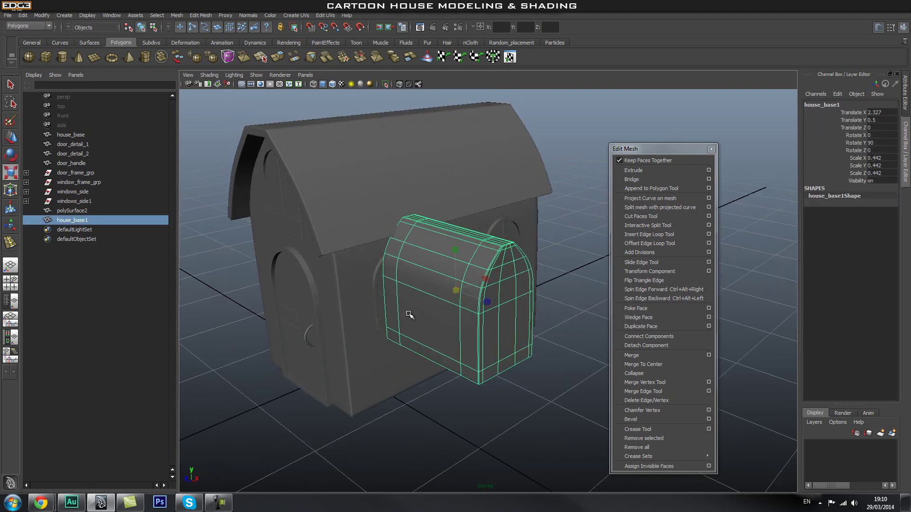
Move the small house copy up and into the roof slope, to X 1.296, Y 1.263, Z -0.59
{"action": "key", "text": "w"}
{"action": "left_click_drag", "start_coordinate": [454, 259], "coordinate": [447, 170]}
{"action": "right_click_drag", "start_coordinate": [403, 208], "coordinate": [360, 217], "text": "alt"}
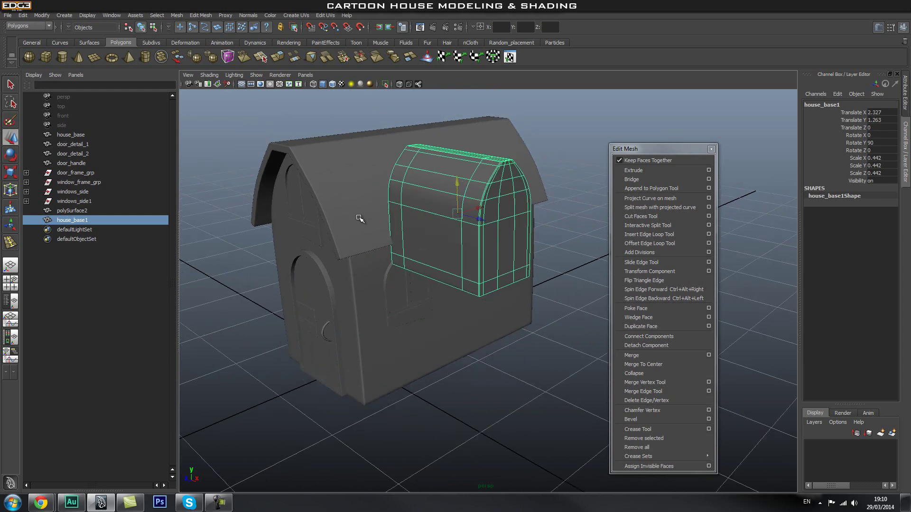
{"action": "middle_click_drag", "start_coordinate": [403, 225], "coordinate": [402, 279], "text": "alt"}
{"action": "left_click_drag", "start_coordinate": [403, 280], "coordinate": [424, 256], "text": "alt"}
{"action": "left_click_drag", "start_coordinate": [398, 286], "coordinate": [434, 276], "text": "alt"}
{"action": "right_click_drag", "start_coordinate": [434, 275], "coordinate": [480, 280], "text": "alt"}
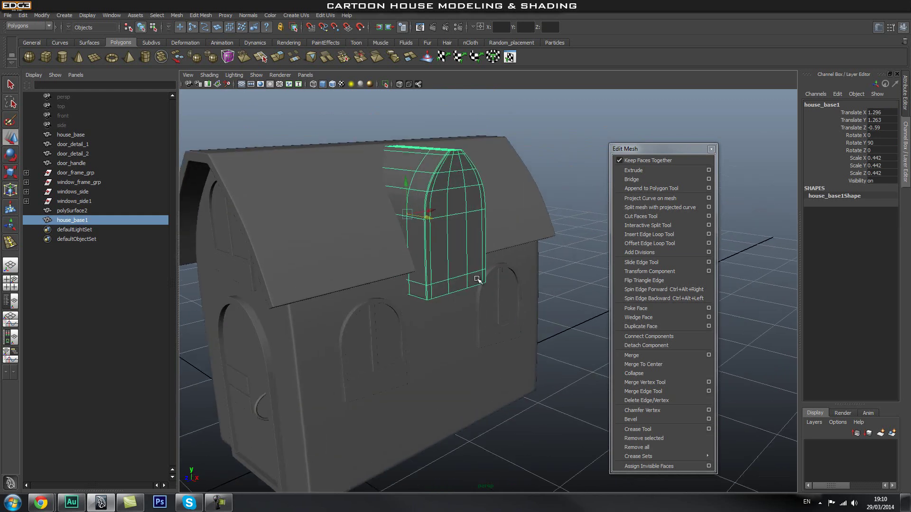
Shift the dormer along the roof to Z -0.681 and shorten its depth to a Z scale of 0.258
{"action": "middle_click_drag", "start_coordinate": [375, 261], "coordinate": [439, 317], "text": "alt"}
{"action": "left_click_drag", "start_coordinate": [522, 310], "coordinate": [482, 313], "text": "alt"}
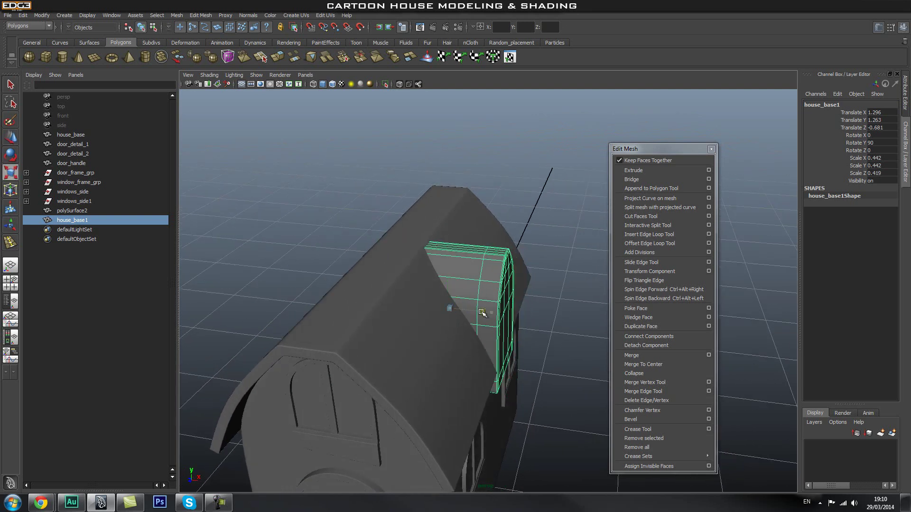
{"action": "left_click", "coordinate": [513, 189]}
{"action": "left_click_drag", "start_coordinate": [581, 280], "coordinate": [429, 265], "text": "alt"}
{"action": "left_click", "coordinate": [445, 189]}
{"action": "left_click_drag", "start_coordinate": [445, 190], "coordinate": [449, 266], "text": "alt"}
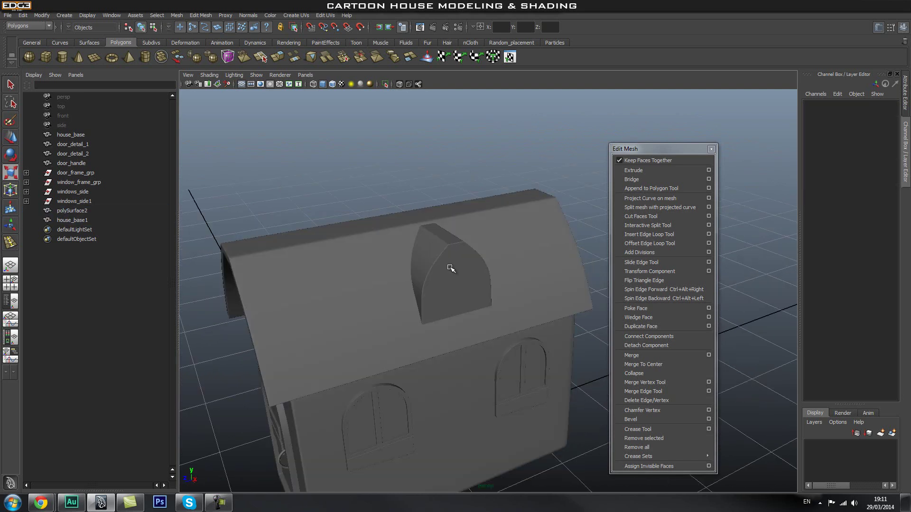
Raise the dormer slightly so its top sits closer to the roof ridge
{"action": "left_click", "coordinate": [450, 267]}
{"action": "right_click", "coordinate": [451, 269]}
{"action": "left_click", "coordinate": [383, 176]}
{"action": "left_click_drag", "start_coordinate": [384, 176], "coordinate": [497, 268], "text": "alt"}
{"action": "scroll", "coordinate": [453, 307], "scroll_direction": "up", "scroll_amount": 5}
{"action": "left_click", "coordinate": [494, 269]}
{"action": "key", "text": "w"}
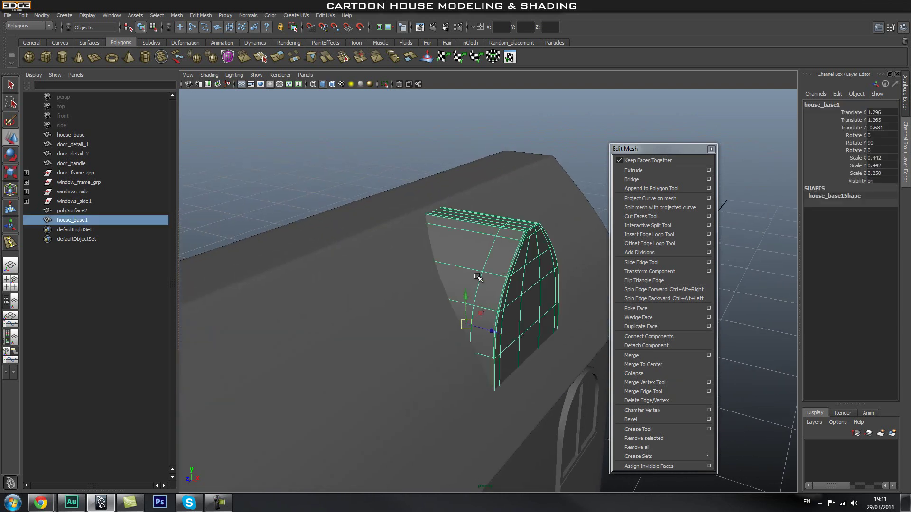
{"action": "left_click_drag", "start_coordinate": [465, 297], "coordinate": [468, 294]}
{"action": "left_click", "coordinate": [340, 173]}
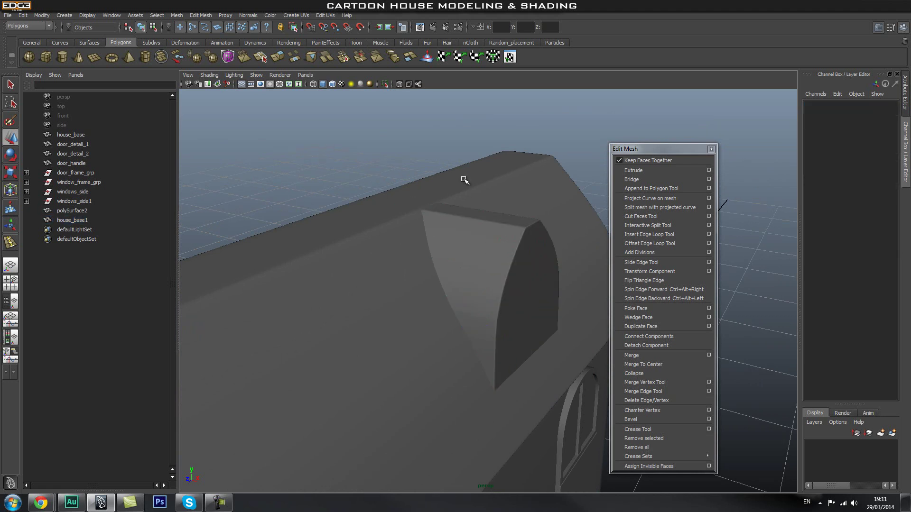
Select the whole frame group of the side window nearest the door and duplicate it
{"action": "right_click_drag", "start_coordinate": [554, 237], "coordinate": [502, 291], "text": "alt"}
{"action": "middle_click_drag", "start_coordinate": [502, 291], "coordinate": [495, 220], "text": "alt"}
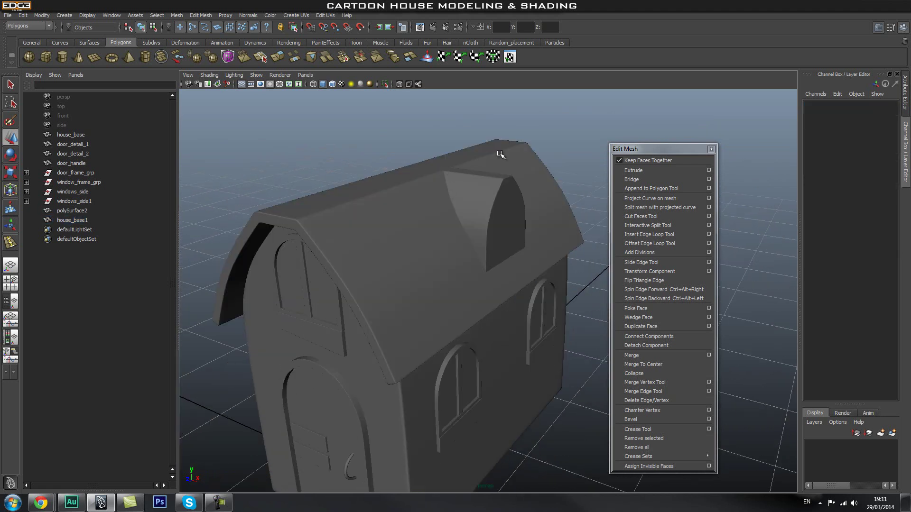
{"action": "left_click_drag", "start_coordinate": [519, 160], "coordinate": [495, 266], "text": "alt"}
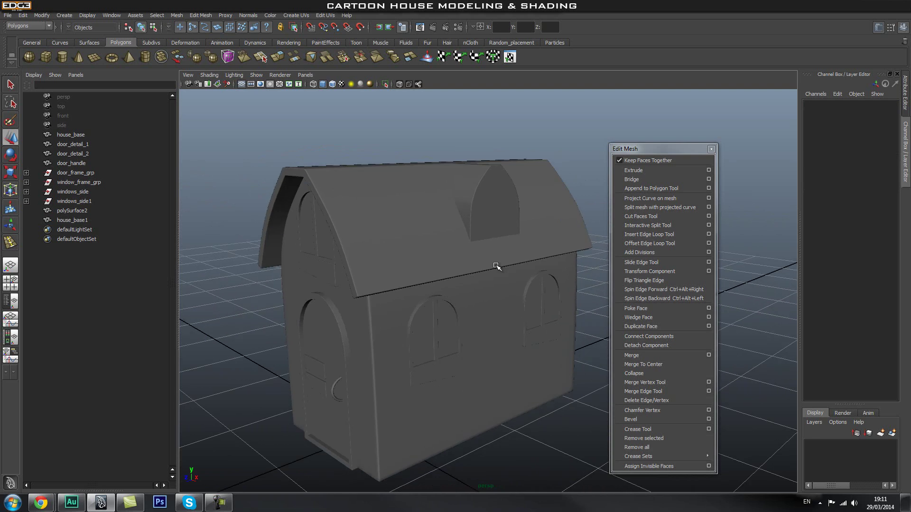
{"action": "left_click", "coordinate": [442, 299]}
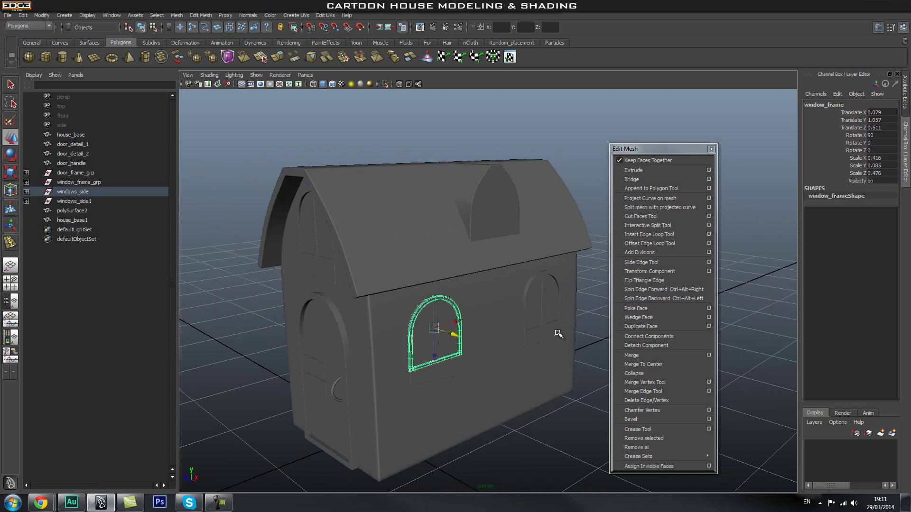
{"action": "key", "text": "Up"}
{"action": "key", "text": "ctrl+d"}
In the side view with wireframe shown on shading, move the window copy onto the dormer and scale it to 0.447, 0.385, 0.479
{"action": "key", "text": "space"}
{"action": "left_click_drag", "start_coordinate": [460, 341], "coordinate": [508, 337]}
{"action": "right_click_drag", "start_coordinate": [491, 295], "coordinate": [384, 309], "text": "alt"}
{"action": "right_click_drag", "start_coordinate": [301, 335], "coordinate": [596, 336], "text": "alt"}
{"action": "middle_click_drag", "start_coordinate": [450, 273], "coordinate": [370, 334], "text": "alt"}
{"action": "left_click", "coordinate": [333, 85]}
{"action": "scroll", "coordinate": [420, 351], "scroll_direction": "up", "scroll_amount": 3}
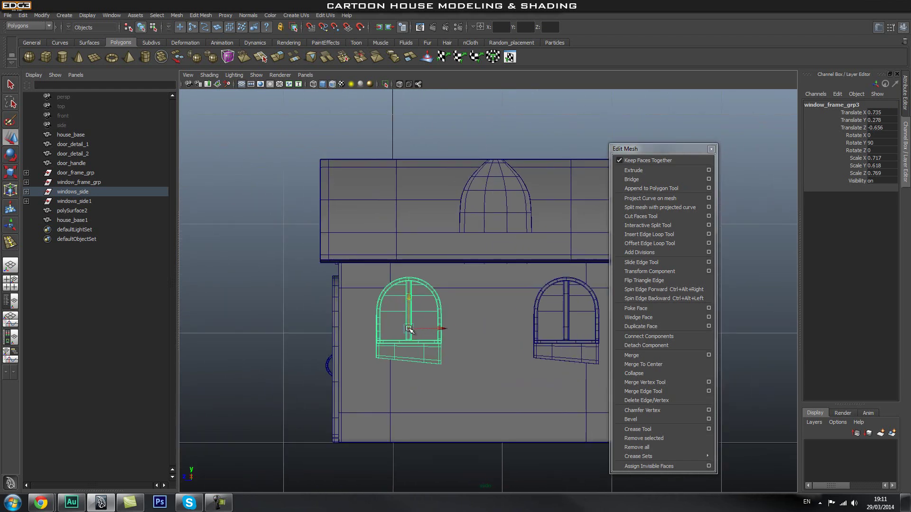
{"action": "left_click_drag", "start_coordinate": [411, 330], "coordinate": [485, 203]}
{"action": "scroll", "coordinate": [482, 218], "scroll_direction": "up", "scroll_amount": 1}
{"action": "scroll", "coordinate": [482, 219], "scroll_direction": "up", "scroll_amount": 2}
{"action": "key", "text": "w"}
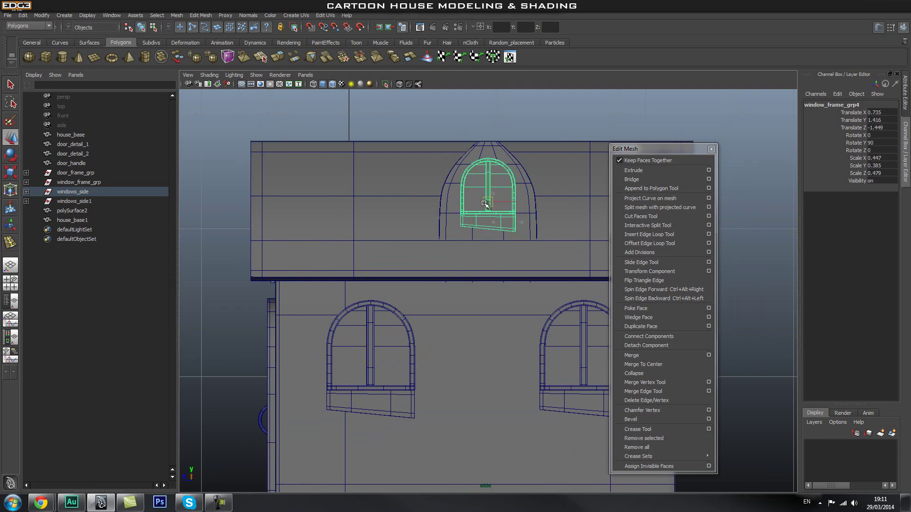
In the perspective view, move the small window to X 0.717 so it sits against the dormer's front face
{"action": "key", "text": "space"}
{"action": "left_click_drag", "start_coordinate": [481, 248], "coordinate": [482, 184]}
{"action": "left_click_drag", "start_coordinate": [541, 260], "coordinate": [425, 276], "text": "alt"}
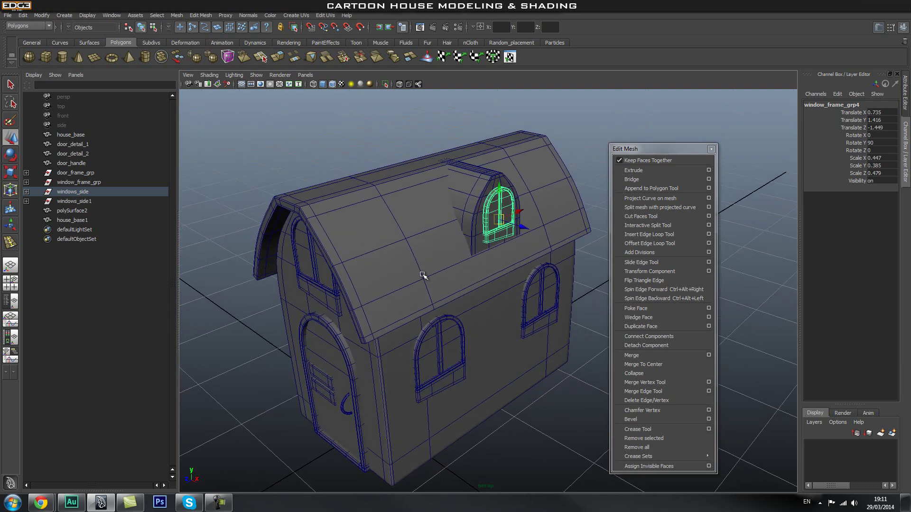
{"action": "right_click_drag", "start_coordinate": [425, 277], "coordinate": [480, 286], "text": "alt"}
{"action": "middle_click_drag", "start_coordinate": [480, 285], "coordinate": [482, 294], "text": "alt"}
{"action": "left_click_drag", "start_coordinate": [483, 294], "coordinate": [527, 249], "text": "alt"}
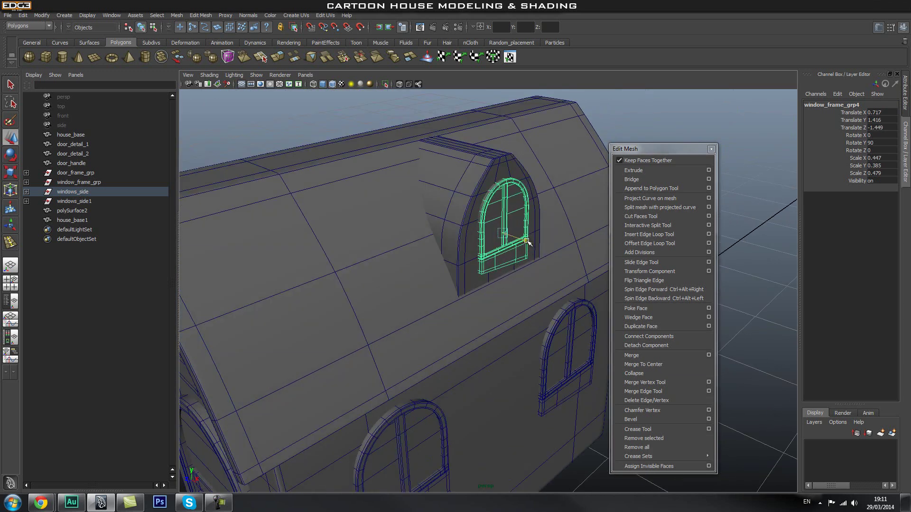
{"action": "left_click", "coordinate": [313, 129]}
Turn off the wireframe overlay and check the dormer window on the shaded house
{"action": "left_click_drag", "start_coordinate": [513, 203], "coordinate": [491, 309], "text": "alt"}
{"action": "left_click", "coordinate": [460, 289]}
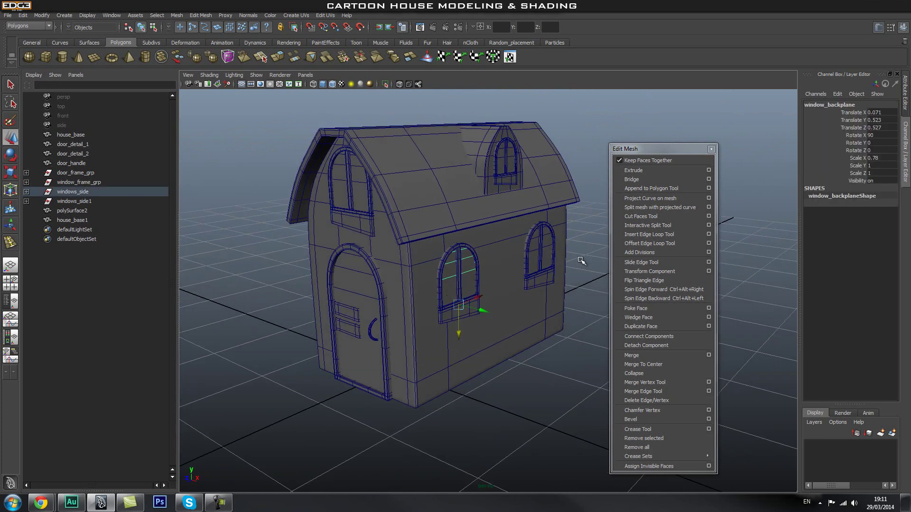
{"action": "left_click", "coordinate": [572, 353]}
{"action": "left_click_drag", "start_coordinate": [518, 342], "coordinate": [470, 262], "text": "alt"}
{"action": "left_click", "coordinate": [332, 85]}
{"action": "mouse_move", "coordinate": [446, 299]}
{"action": "left_mouse_down", "text": "alt"}
{"action": "mouse_move", "coordinate": [467, 311]}
{"action": "mouse_move", "coordinate": [502, 303]}
{"action": "mouse_move", "coordinate": [519, 341]}
{"action": "mouse_move", "coordinate": [554, 283]}
{"action": "mouse_move", "coordinate": [484, 284]}
{"action": "left_mouse_up", "text": "alt"}
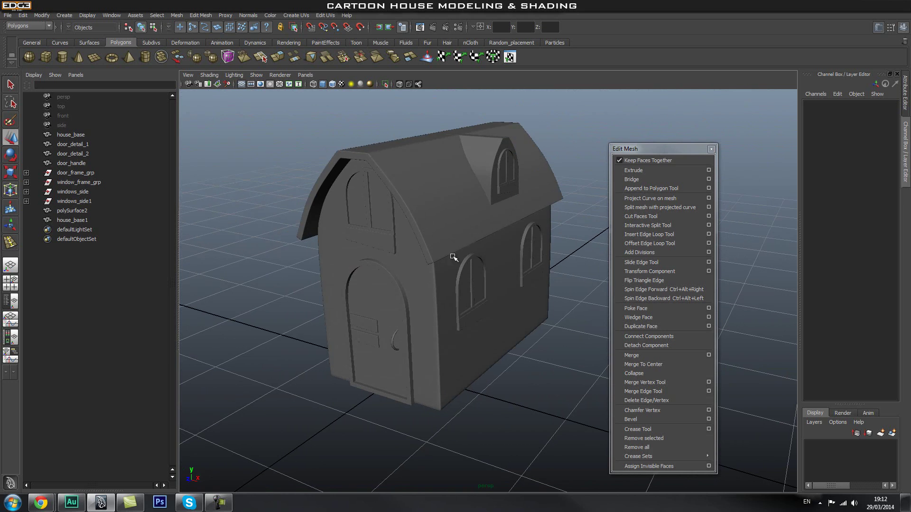
Create a polygon cube, move it in front of the door to Z 1.115 and scale it uniformly to 0.233
{"action": "middle_click_drag", "start_coordinate": [451, 319], "coordinate": [452, 246], "text": "alt"}
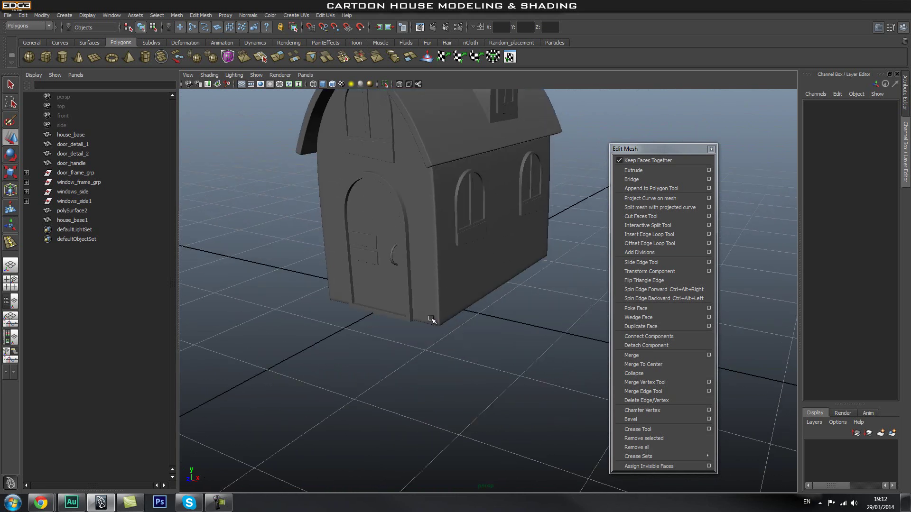
{"action": "left_click_drag", "start_coordinate": [426, 240], "coordinate": [465, 279], "text": "alt"}
{"action": "middle_click_drag", "start_coordinate": [464, 279], "coordinate": [522, 325], "text": "alt"}
{"action": "right_click_drag", "start_coordinate": [522, 326], "coordinate": [462, 310], "text": "alt"}
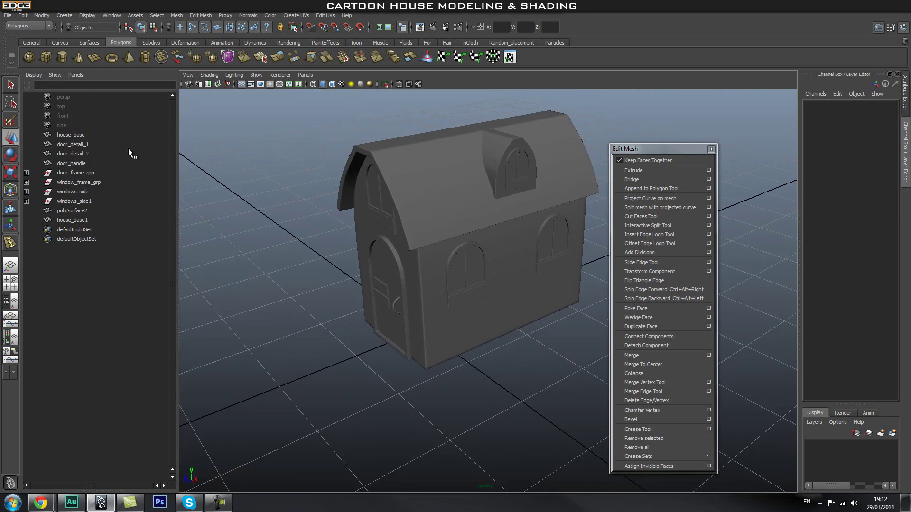
{"action": "left_click", "coordinate": [46, 57]}
{"action": "left_click_drag", "start_coordinate": [294, 264], "coordinate": [319, 254], "text": "alt"}
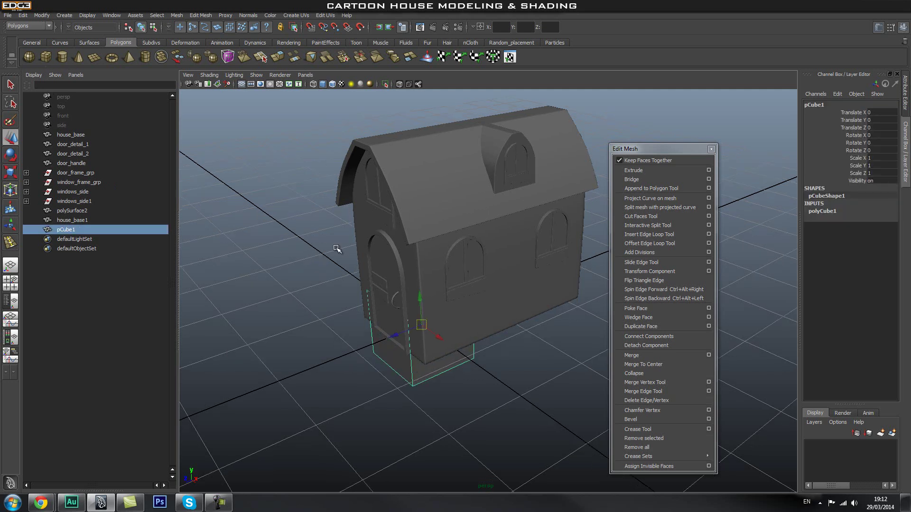
{"action": "left_click_drag", "start_coordinate": [399, 338], "coordinate": [295, 375]}
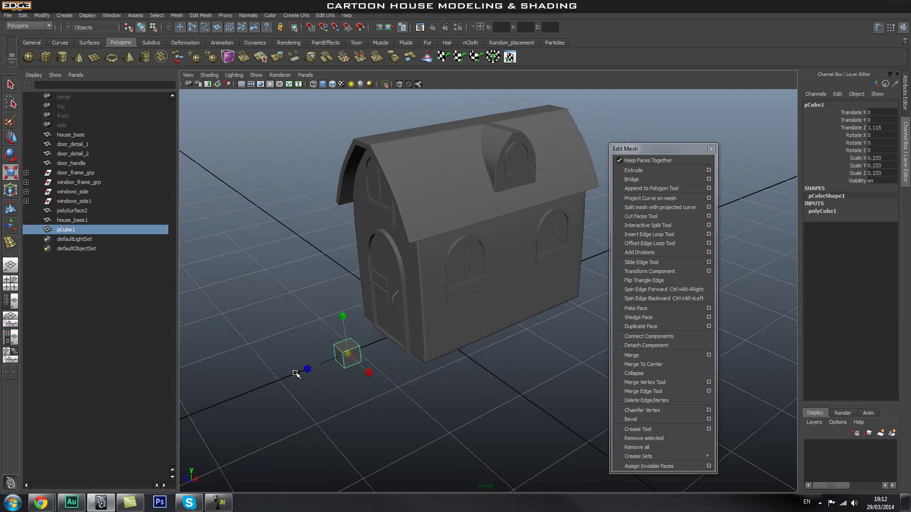
Insert four supporting edge loops close to the vertical edges of the small cube in front of the door
{"action": "key", "text": "f"}
{"action": "right_click_drag", "start_coordinate": [495, 333], "coordinate": [375, 342], "text": "alt"}
{"action": "left_click_drag", "start_coordinate": [374, 342], "coordinate": [472, 347], "text": "alt"}
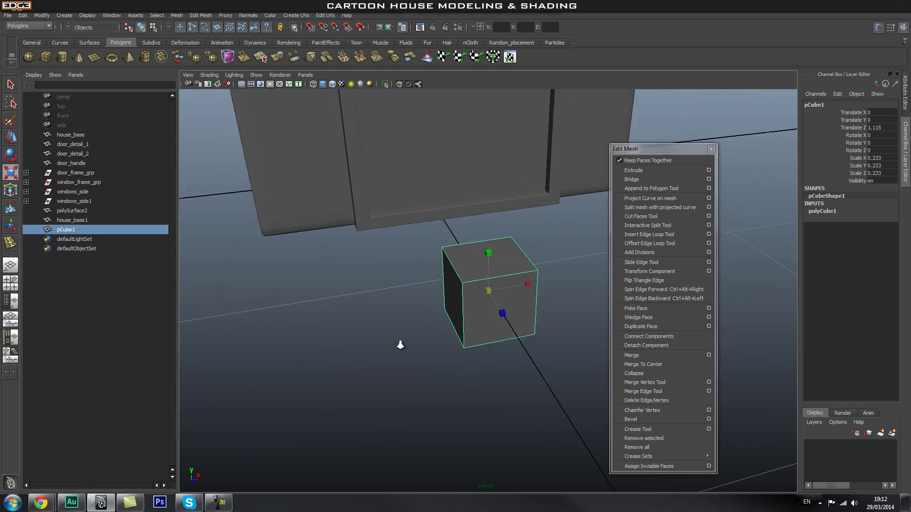
{"action": "middle_click_drag", "start_coordinate": [444, 303], "coordinate": [398, 348], "text": "alt"}
{"action": "left_click_drag", "start_coordinate": [397, 350], "coordinate": [487, 213], "text": "alt"}
{"action": "left_click_drag", "start_coordinate": [569, 234], "coordinate": [389, 336], "text": "alt"}
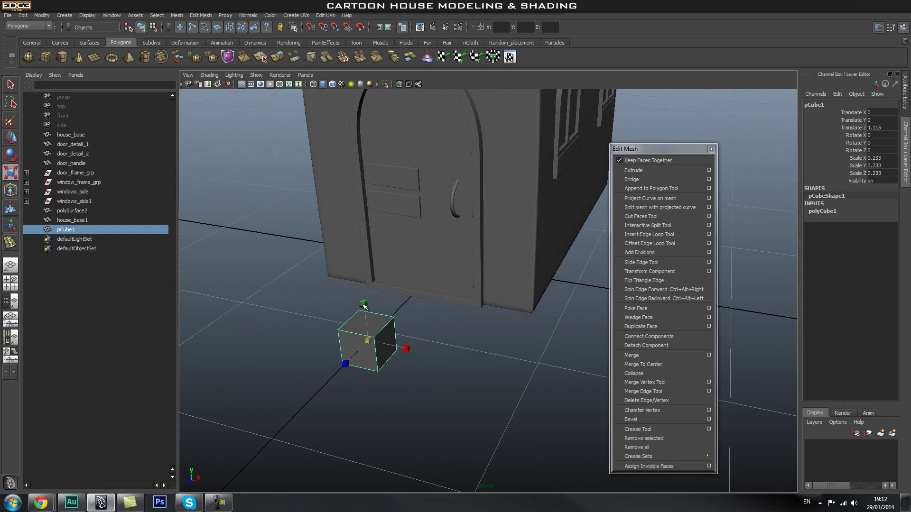
{"action": "middle_click_drag", "start_coordinate": [402, 343], "coordinate": [451, 302], "text": "alt"}
{"action": "scroll", "coordinate": [441, 314], "scroll_direction": "up", "scroll_amount": 2}
{"action": "left_click_drag", "start_coordinate": [429, 323], "coordinate": [439, 325], "text": "alt"}
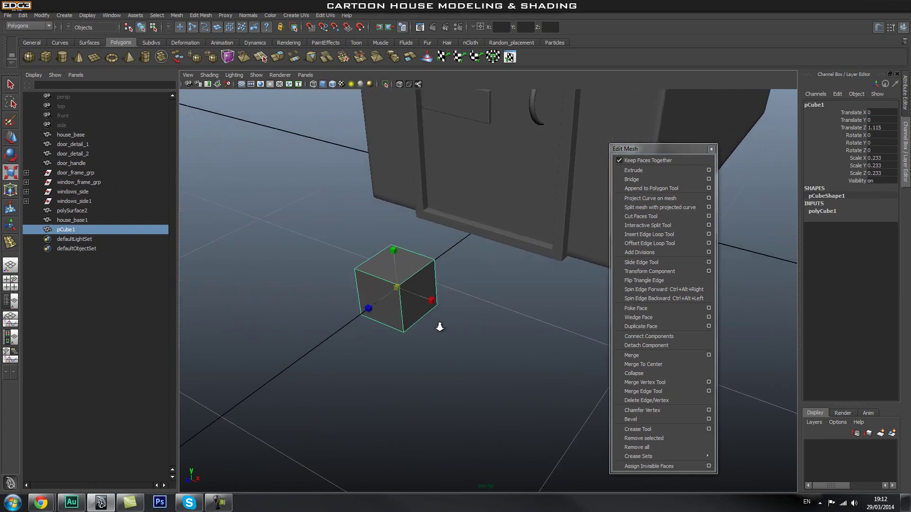
{"action": "scroll", "coordinate": [440, 325], "scroll_direction": "up", "scroll_amount": 1}
{"action": "left_click", "coordinate": [636, 234]}
{"action": "scroll", "coordinate": [362, 271], "scroll_direction": "up", "scroll_amount": 3}
{"action": "left_click", "coordinate": [352, 282]}
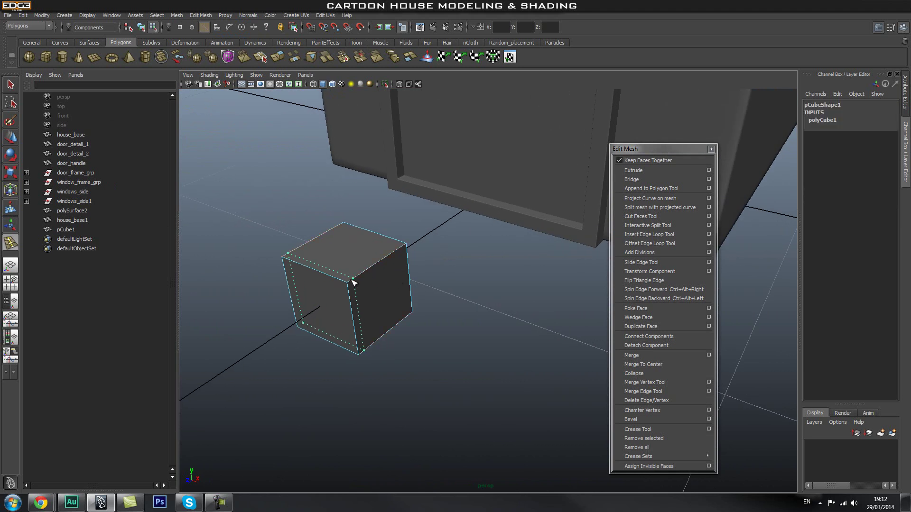
{"action": "left_click_drag", "start_coordinate": [397, 252], "coordinate": [408, 250]}
{"action": "left_click_drag", "start_coordinate": [407, 250], "coordinate": [270, 273], "text": "alt"}
{"action": "key", "text": "q"}
Check the cube in smooth mesh preview, and return it to the unsmoothed display
{"action": "right_click_drag", "start_coordinate": [326, 264], "coordinate": [379, 238]}
{"action": "key", "text": "3"}
{"action": "left_click", "coordinate": [414, 295]}
{"action": "left_click_drag", "start_coordinate": [414, 296], "coordinate": [375, 323], "text": "alt"}
{"action": "left_click", "coordinate": [375, 323]}
{"action": "key", "text": "1"}
{"action": "scroll", "coordinate": [488, 300], "scroll_direction": "up", "scroll_amount": 1}
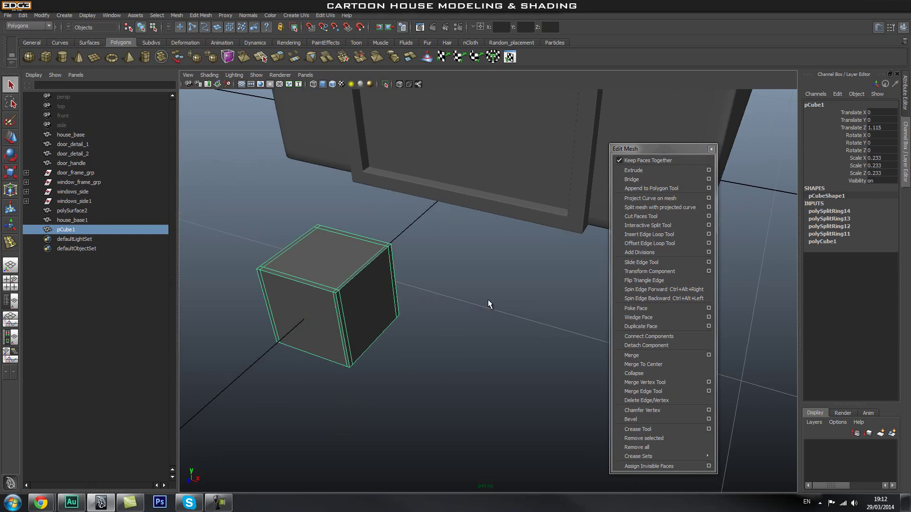
Insert two more horizontal edge loops on the cube, one close to its upper edges and one close to its lower edges
{"action": "left_click", "coordinate": [667, 235]}
{"action": "mouse_move", "coordinate": [338, 307]}
{"action": "left_mouse_down"}
{"action": "mouse_move", "coordinate": [340, 300]}
{"action": "mouse_move", "coordinate": [342, 331]}
{"action": "left_mouse_up"}
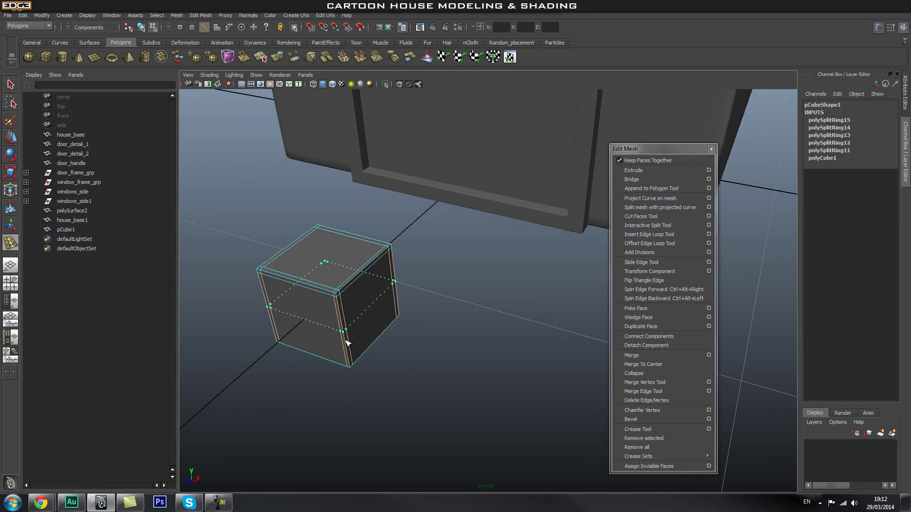
{"action": "left_click_drag", "start_coordinate": [350, 363], "coordinate": [352, 364]}
{"action": "key", "text": "q"}
{"action": "right_click_drag", "start_coordinate": [351, 322], "coordinate": [371, 305]}
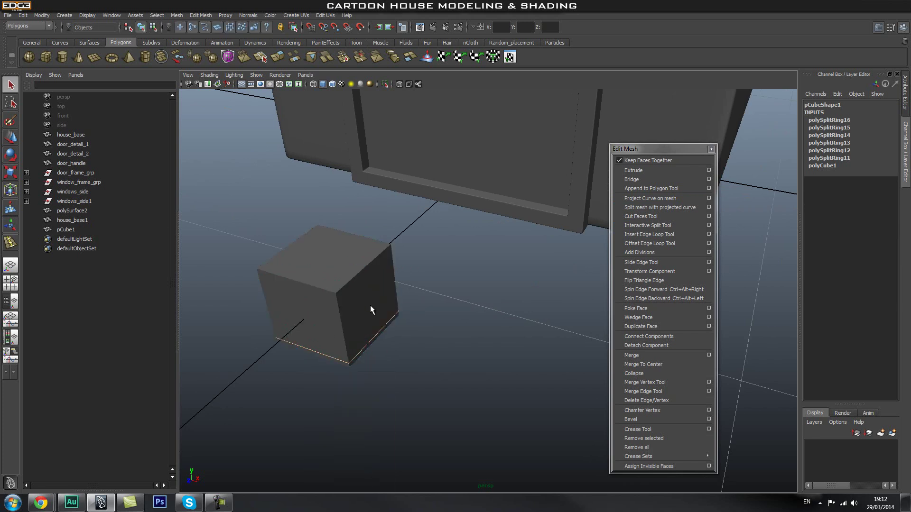
{"action": "left_click", "coordinate": [428, 314]}
Move the cube to X 0.722, Y 0.167, Z 0.403 so it wraps the base of the house corner beside the door
{"action": "right_click_drag", "start_coordinate": [494, 315], "coordinate": [470, 310], "text": "alt"}
{"action": "middle_click_drag", "start_coordinate": [470, 309], "coordinate": [411, 341], "text": "alt"}
{"action": "left_click", "coordinate": [303, 343]}
{"action": "right_click_drag", "start_coordinate": [417, 317], "coordinate": [393, 314], "text": "alt"}
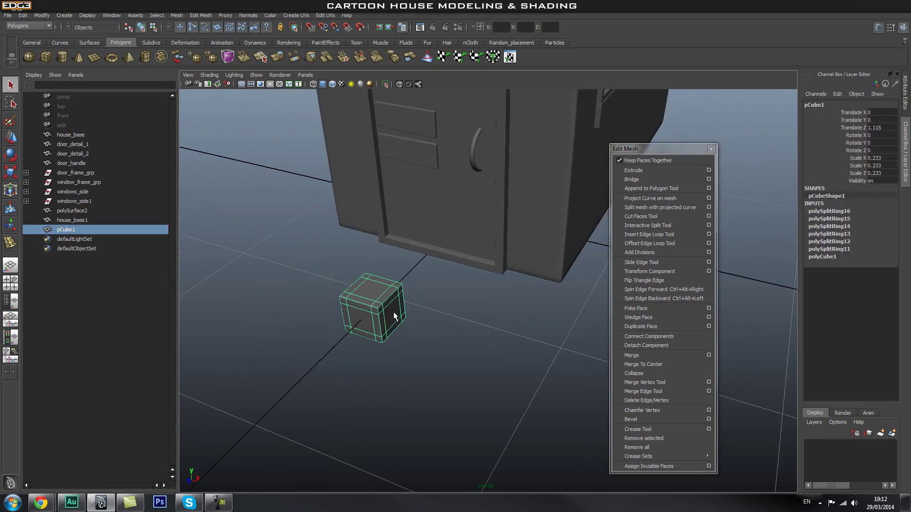
{"action": "middle_click_drag", "start_coordinate": [392, 314], "coordinate": [381, 314], "text": "alt"}
{"action": "key", "text": "w"}
{"action": "left_click_drag", "start_coordinate": [346, 324], "coordinate": [467, 331]}
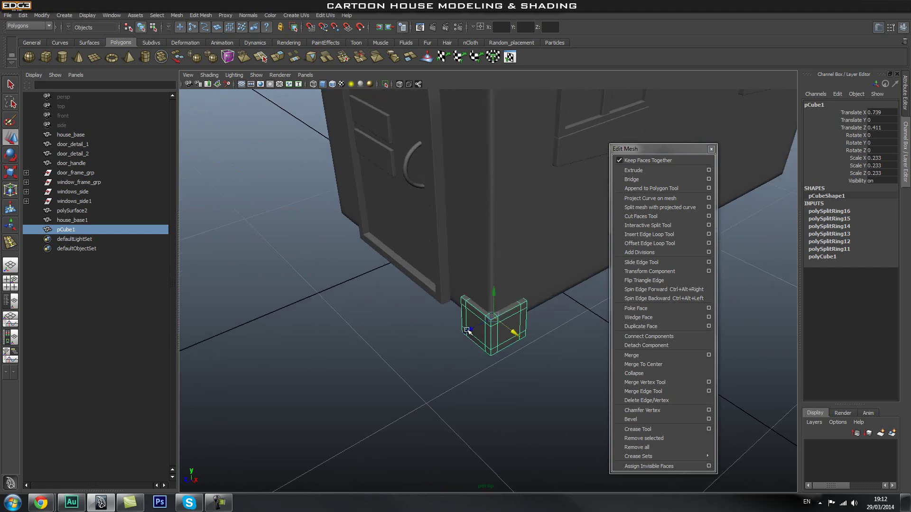
{"action": "left_click_drag", "start_coordinate": [493, 297], "coordinate": [491, 270]}
{"action": "scroll", "coordinate": [474, 346], "scroll_direction": "up", "scroll_amount": 2}
{"action": "left_click_drag", "start_coordinate": [475, 347], "coordinate": [512, 286], "text": "alt"}
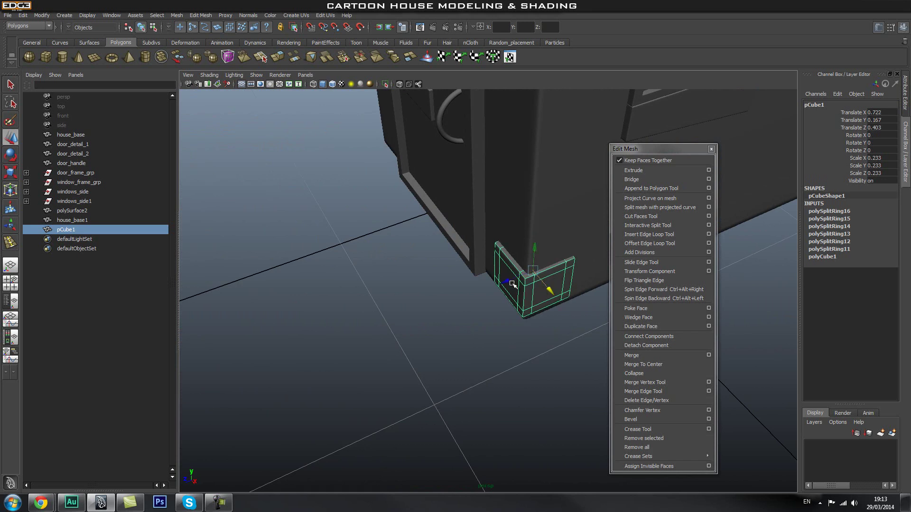
Flatten the corner stone to Scale Y 0.14 and lower it to Y 0.08, Z 0.401 at the foot of the wall
{"action": "left_click_drag", "start_coordinate": [509, 283], "coordinate": [512, 260], "text": "alt"}
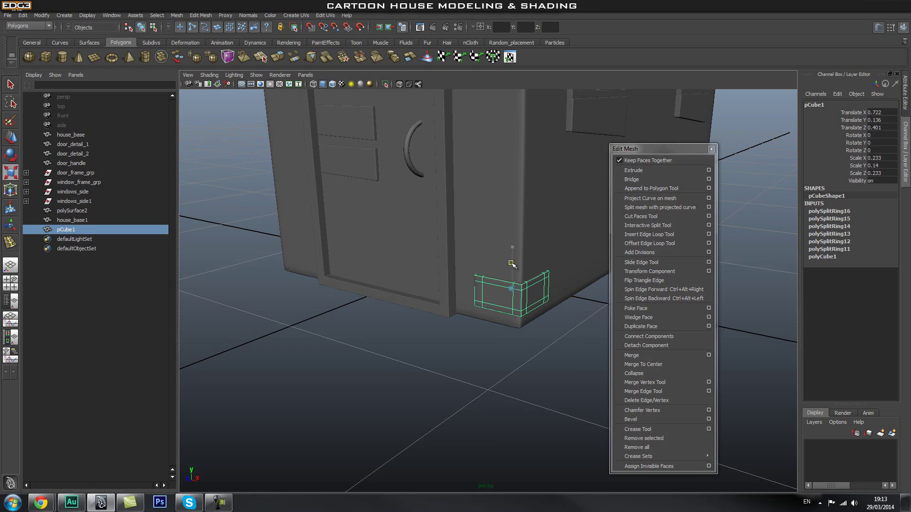
{"action": "key", "text": "w"}
{"action": "left_click_drag", "start_coordinate": [514, 267], "coordinate": [488, 342]}
Duplicate the corner stone up to Y 0.237 and move its door-side end vertices inward to shorten it on the front wall
{"action": "key", "text": "ctrl+d"}
{"action": "left_click_drag", "start_coordinate": [493, 305], "coordinate": [475, 292], "text": "alt"}
{"action": "right_click_drag", "start_coordinate": [472, 292], "coordinate": [430, 286]}
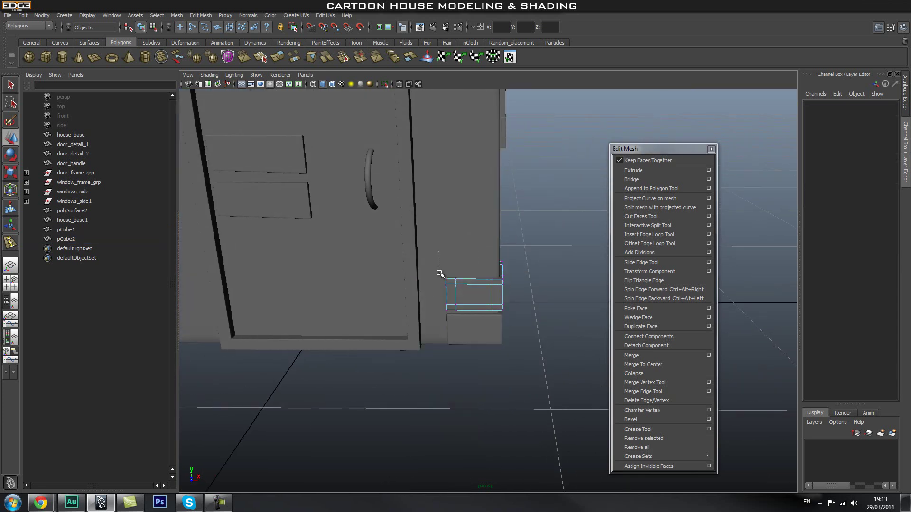
{"action": "left_click_drag", "start_coordinate": [476, 345], "coordinate": [476, 346]}
{"action": "mouse_move", "coordinate": [543, 311]}
{"action": "left_mouse_down", "text": "alt"}
{"action": "mouse_move", "coordinate": [516, 319]}
{"action": "mouse_move", "coordinate": [535, 316]}
{"action": "left_mouse_up", "text": "alt"}
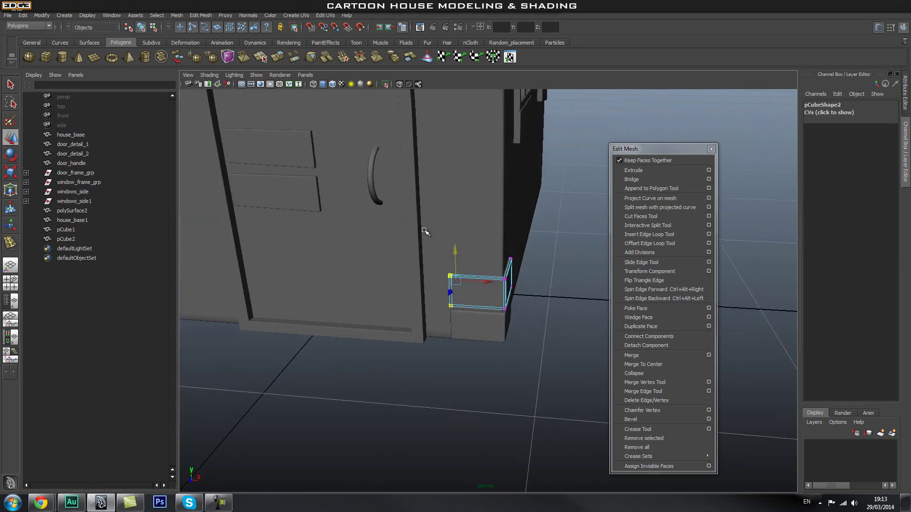
{"action": "left_click_drag", "start_coordinate": [472, 334], "coordinate": [472, 333]}
{"action": "mouse_move", "coordinate": [489, 282]}
{"action": "left_mouse_down"}
{"action": "mouse_move", "coordinate": [511, 288]}
{"action": "mouse_move", "coordinate": [497, 294]}
{"action": "left_mouse_up"}
{"action": "left_click_drag", "start_coordinate": [497, 294], "coordinate": [503, 317], "text": "alt"}
{"action": "left_click_drag", "start_coordinate": [467, 258], "coordinate": [473, 335]}
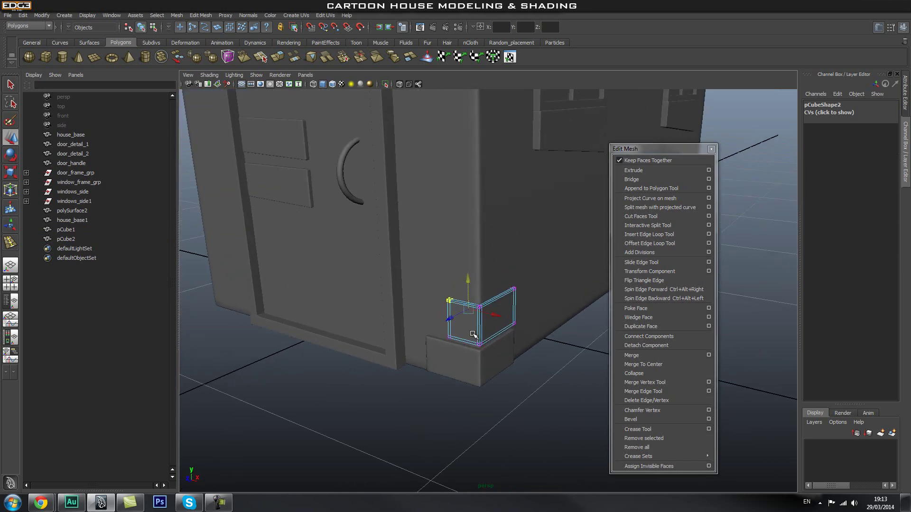
{"action": "key", "text": "q"}
{"action": "right_click_drag", "start_coordinate": [474, 329], "coordinate": [500, 312]}
{"action": "left_click", "coordinate": [500, 311]}
Shorten the second corner stone along the side wall by moving its far end vertices toward the corner
{"action": "key", "text": "r"}
{"action": "left_click_drag", "start_coordinate": [553, 319], "coordinate": [515, 322], "text": "alt"}
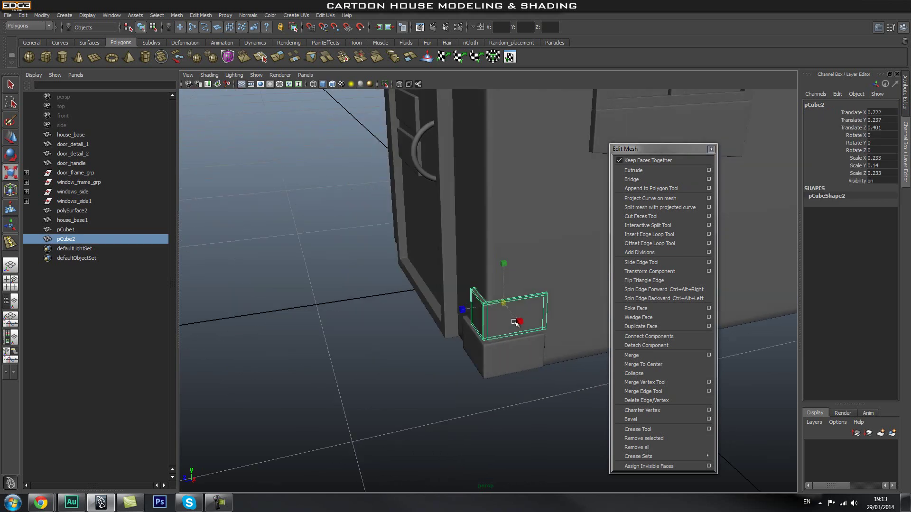
{"action": "right_click_drag", "start_coordinate": [529, 314], "coordinate": [490, 311]}
{"action": "middle_click_drag", "start_coordinate": [517, 294], "coordinate": [500, 295], "text": "alt"}
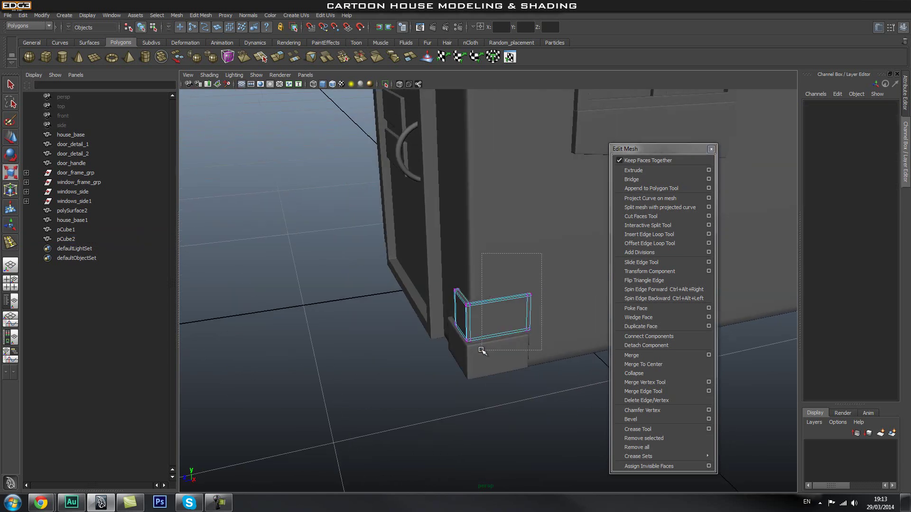
{"action": "left_click_drag", "start_coordinate": [481, 350], "coordinate": [482, 351]}
{"action": "key", "text": "w"}
{"action": "left_click_drag", "start_coordinate": [497, 310], "coordinate": [473, 316]}
{"action": "middle_click_drag", "start_coordinate": [508, 314], "coordinate": [453, 325], "text": "alt"}
{"action": "key", "text": "q"}
{"action": "right_click_drag", "start_coordinate": [436, 328], "coordinate": [458, 317]}
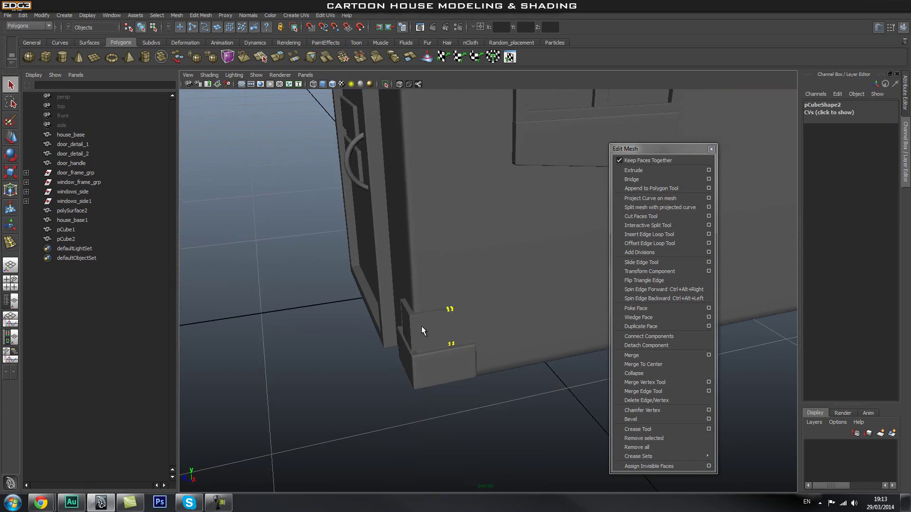
{"action": "left_click", "coordinate": [421, 326]}
{"action": "left_click", "coordinate": [517, 386]}
{"action": "left_click", "coordinate": [427, 334]}
Duplicate the second corner stone and move the copy along the side wall to Z 0.238
{"action": "middle_click_drag", "start_coordinate": [460, 347], "coordinate": [457, 349], "text": "alt"}
{"action": "key", "text": "ctrl+d"}
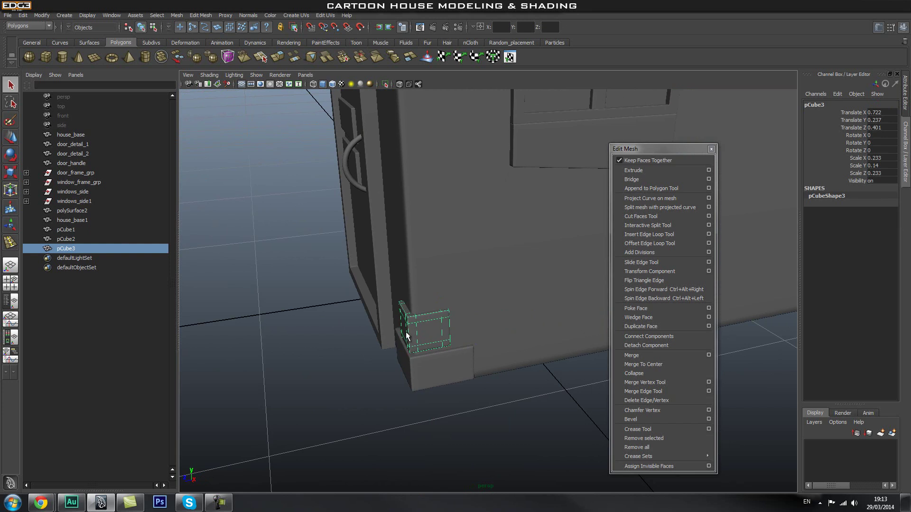
{"action": "key", "text": "w"}
{"action": "left_click_drag", "start_coordinate": [406, 319], "coordinate": [446, 316]}
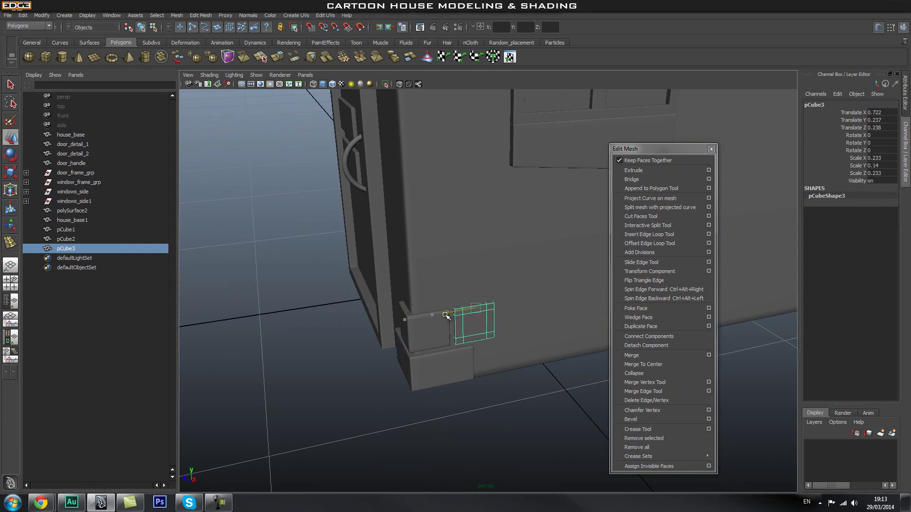
{"action": "left_click", "coordinate": [525, 362]}
Duplicate the second corner stone toward the door to X 0.613, Y 0.284 and scale the copy to 0.165, 0.243, 0.233
{"action": "mouse_move", "coordinate": [446, 392]}
{"action": "left_mouse_down", "text": "alt"}
{"action": "mouse_move", "coordinate": [492, 378]}
{"action": "mouse_move", "coordinate": [440, 386]}
{"action": "mouse_move", "coordinate": [451, 374]}
{"action": "left_mouse_up", "text": "alt"}
{"action": "left_click", "coordinate": [377, 386]}
{"action": "left_click_drag", "start_coordinate": [376, 387], "coordinate": [435, 360], "text": "alt"}
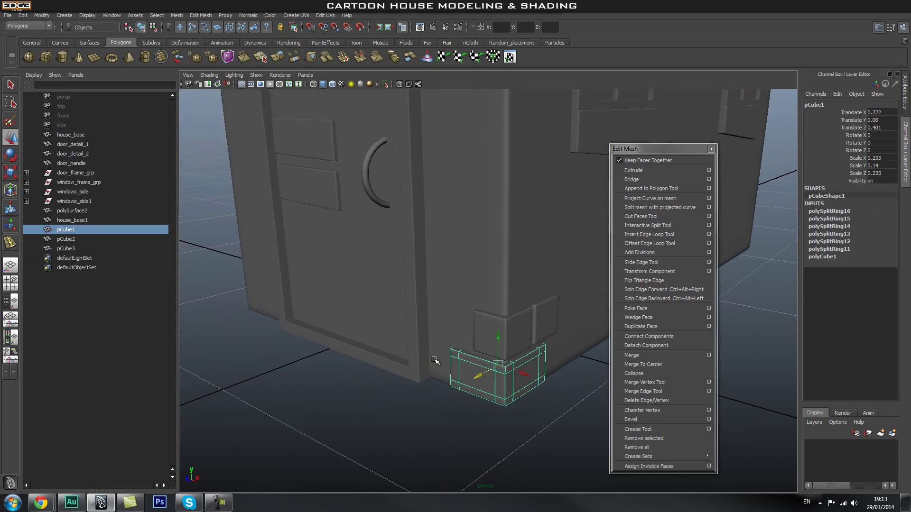
{"action": "key", "text": "ctrl+d"}
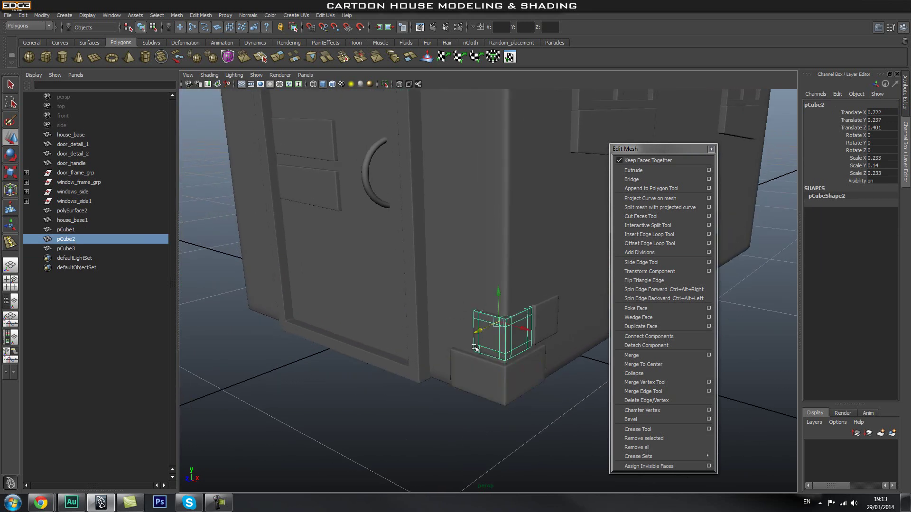
{"action": "left_click_drag", "start_coordinate": [525, 332], "coordinate": [504, 322]}
{"action": "key", "text": "r"}
{"action": "key", "text": "w"}
{"action": "key", "text": "r"}
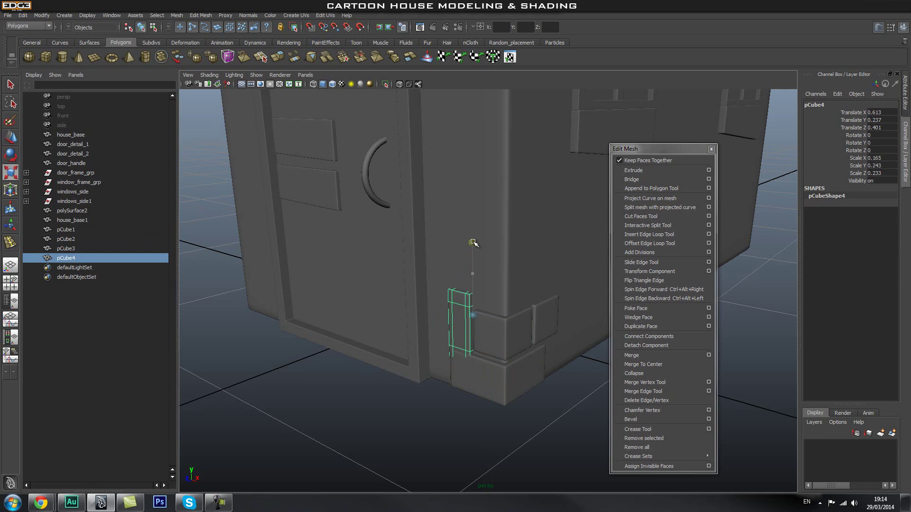
{"action": "key", "text": "w"}
{"action": "left_click_drag", "start_coordinate": [472, 286], "coordinate": [473, 274]}
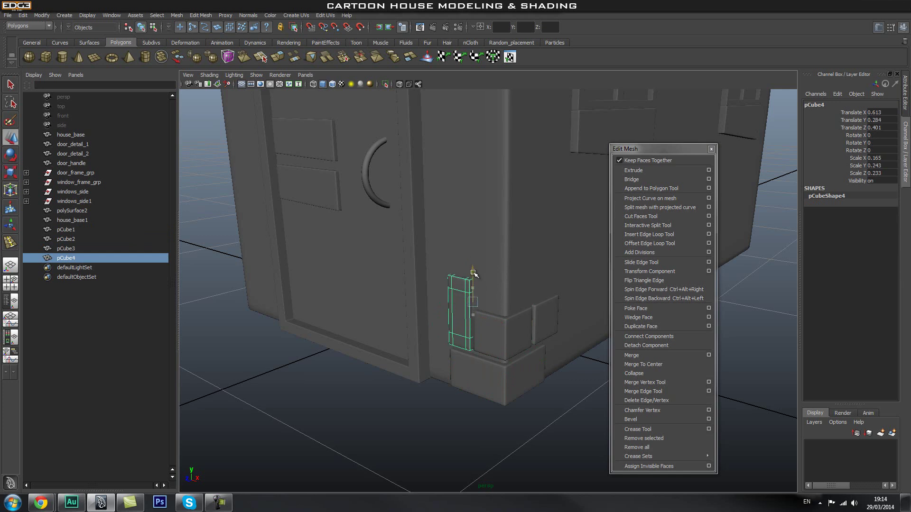
{"action": "left_click", "coordinate": [553, 399]}
{"action": "left_click", "coordinate": [484, 349]}
{"action": "middle_click_drag", "start_coordinate": [506, 310], "coordinate": [486, 336], "text": "alt"}
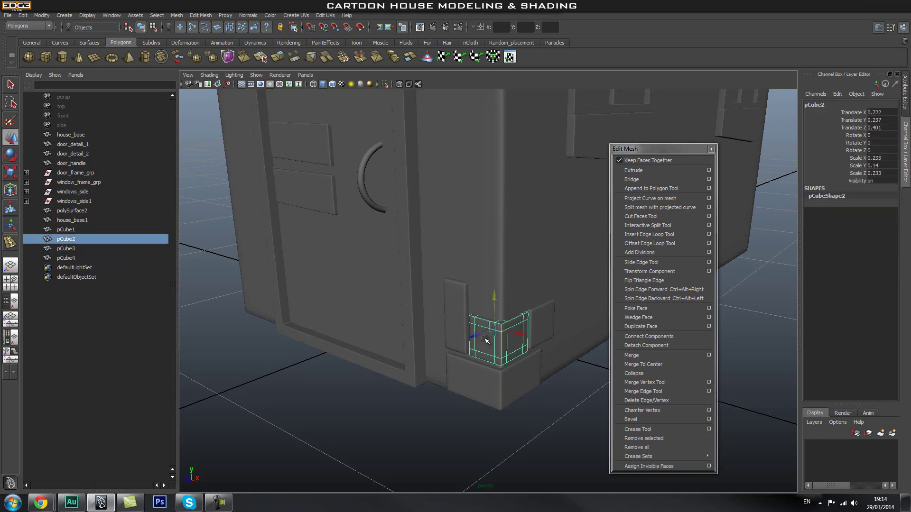
{"action": "key", "text": "ctrl+d"}
{"action": "left_click_drag", "start_coordinate": [494, 300], "coordinate": [492, 262]}
{"action": "left_click_drag", "start_coordinate": [539, 296], "coordinate": [485, 362], "text": "alt"}
Duplicate the bottom corner stone and raise the copy to Y 0.396 as the third course
{"action": "left_click", "coordinate": [451, 432]}
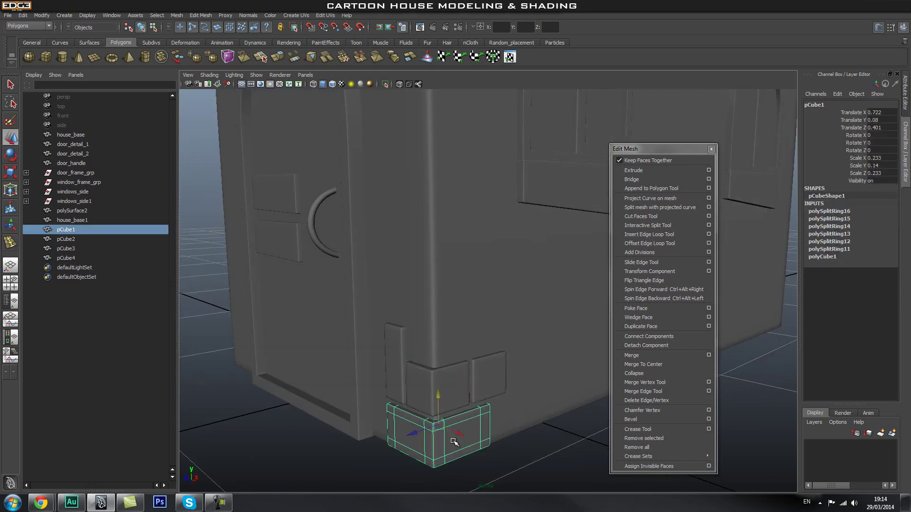
{"action": "key", "text": "ctrl+d"}
{"action": "left_click_drag", "start_coordinate": [438, 401], "coordinate": [438, 302]}
Move the third-course stone's door-side end vertices toward the corner to line up with the stone below
{"action": "left_click_drag", "start_coordinate": [411, 370], "coordinate": [432, 373], "text": "alt"}
{"action": "right_click_drag", "start_coordinate": [432, 330], "coordinate": [396, 321]}
{"action": "left_click_drag", "start_coordinate": [346, 335], "coordinate": [390, 358], "text": "alt"}
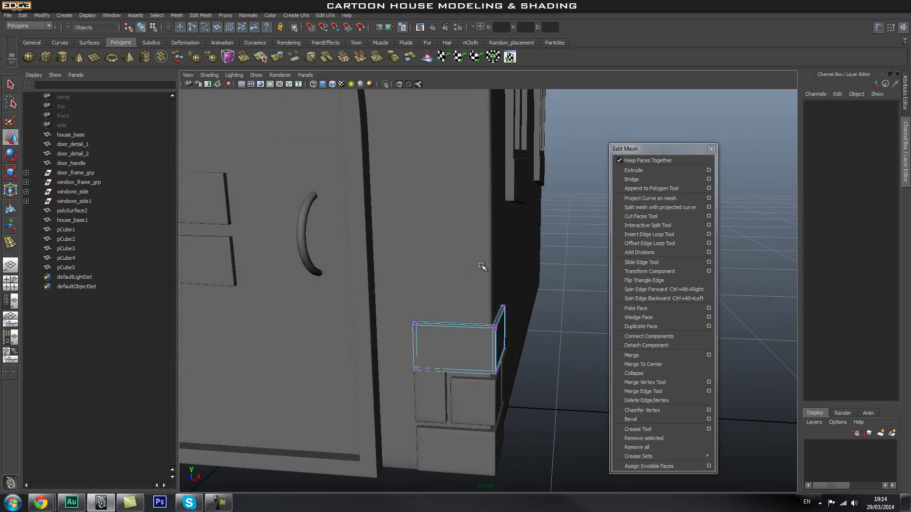
{"action": "left_click_drag", "start_coordinate": [482, 267], "coordinate": [365, 419]}
{"action": "left_click_drag", "start_coordinate": [461, 413], "coordinate": [471, 414], "text": "alt"}
{"action": "left_click_drag", "start_coordinate": [462, 335], "coordinate": [498, 341]}
{"action": "left_click_drag", "start_coordinate": [539, 367], "coordinate": [510, 368], "text": "alt"}
{"action": "key", "text": "q"}
{"action": "right_click_drag", "start_coordinate": [474, 336], "coordinate": [514, 327]}
{"action": "left_click", "coordinate": [548, 431]}
Duplicate the third-course corner stone and raise the copy above it as the fourth course
{"action": "left_click_drag", "start_coordinate": [548, 430], "coordinate": [418, 364], "text": "alt"}
{"action": "left_click_drag", "start_coordinate": [328, 352], "coordinate": [450, 375], "text": "alt"}
{"action": "left_click", "coordinate": [451, 365]}
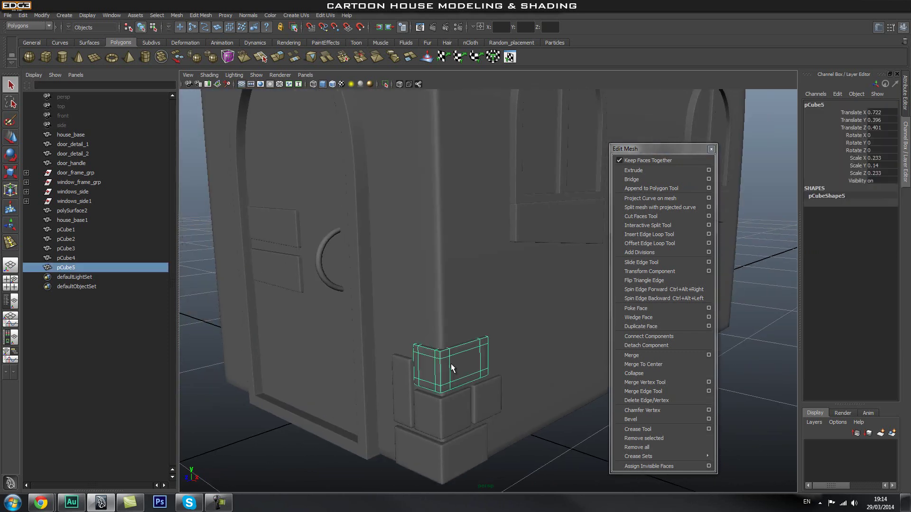
{"action": "key", "text": "ctrl+d"}
{"action": "key", "text": "w"}
{"action": "left_click_drag", "start_coordinate": [437, 342], "coordinate": [439, 280]}
Move the fourth-course stone's door-side end vertices toward the door to widen it on the front wall
{"action": "left_click_drag", "start_coordinate": [406, 348], "coordinate": [443, 333], "text": "alt"}
{"action": "right_click_drag", "start_coordinate": [465, 319], "coordinate": [434, 313]}
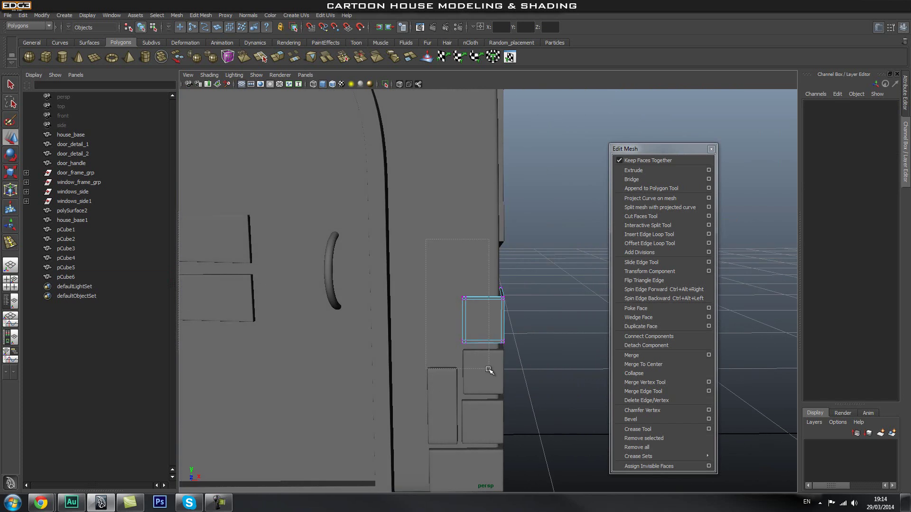
{"action": "left_click_drag", "start_coordinate": [489, 370], "coordinate": [489, 371]}
{"action": "left_click_drag", "start_coordinate": [489, 370], "coordinate": [487, 360], "text": "alt"}
{"action": "mouse_move", "coordinate": [487, 310]}
{"action": "left_mouse_down"}
{"action": "mouse_move", "coordinate": [446, 314]}
{"action": "mouse_move", "coordinate": [483, 315]}
{"action": "left_mouse_up"}
{"action": "key", "text": "q"}
{"action": "right_click_drag", "start_coordinate": [434, 306], "coordinate": [455, 287]}
Flatten the fourth-course stone to Scale Y 0.098 and lower it to Y 0.53 onto the stone below
{"action": "left_click", "coordinate": [430, 313]}
{"action": "key", "text": "w"}
{"action": "left_click_drag", "start_coordinate": [445, 263], "coordinate": [445, 283]}
{"action": "key", "text": "r"}
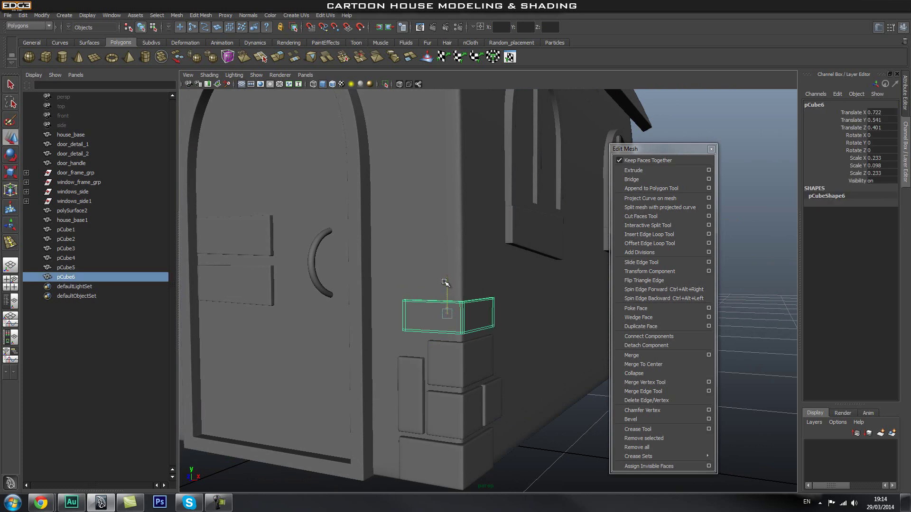
{"action": "left_click", "coordinate": [556, 419]}
{"action": "left_click_drag", "start_coordinate": [555, 419], "coordinate": [463, 392], "text": "alt"}
Shorten the fourth-course stone along the side wall by moving its end vertices toward the corner
{"action": "left_click", "coordinate": [445, 327]}
{"action": "left_click_drag", "start_coordinate": [472, 332], "coordinate": [441, 324], "text": "alt"}
{"action": "right_click_drag", "start_coordinate": [437, 318], "coordinate": [409, 315]}
{"action": "left_click_drag", "start_coordinate": [471, 293], "coordinate": [401, 318]}
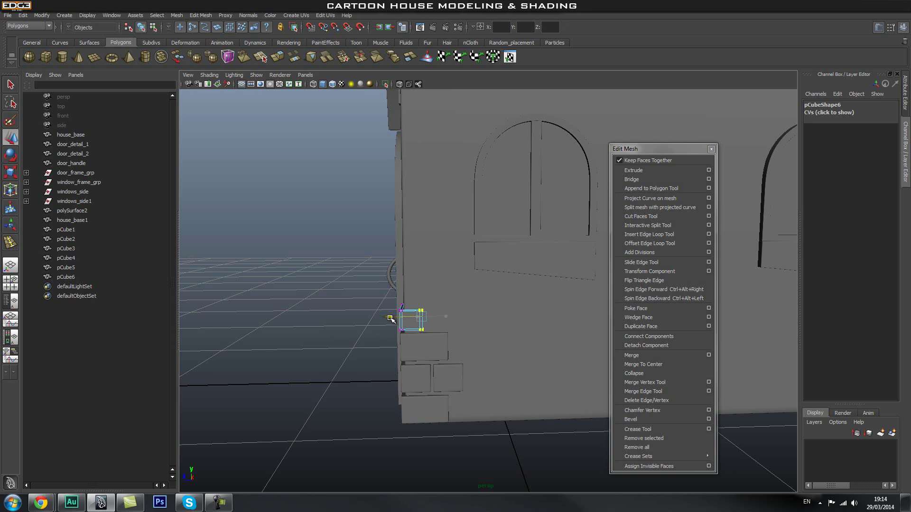
{"action": "right_click_drag", "start_coordinate": [319, 341], "coordinate": [433, 386], "text": "alt"}
{"action": "middle_click_drag", "start_coordinate": [433, 386], "coordinate": [451, 353], "text": "alt"}
Duplicate the small side-wall stone and raise the copy so it sits beside the fourth-course corner stone
{"action": "left_click", "coordinate": [453, 389]}
{"action": "key", "text": "ctrl+d"}
{"action": "left_click_drag", "start_coordinate": [458, 348], "coordinate": [468, 255]}
{"action": "left_click_drag", "start_coordinate": [425, 289], "coordinate": [451, 356]}
{"action": "key", "text": "q"}
{"action": "right_click", "coordinate": [415, 317]}
{"action": "right_click_drag", "start_coordinate": [415, 317], "coordinate": [450, 308]}
{"action": "left_click", "coordinate": [406, 305]}
{"action": "left_click", "coordinate": [511, 384]}
Duplicate the fourth-course corner stone and raise the copy on top as the fifth course, at Y 0.649
{"action": "left_click_drag", "start_coordinate": [420, 398], "coordinate": [491, 405], "text": "alt"}
{"action": "right_click_drag", "start_coordinate": [491, 405], "coordinate": [466, 401], "text": "alt"}
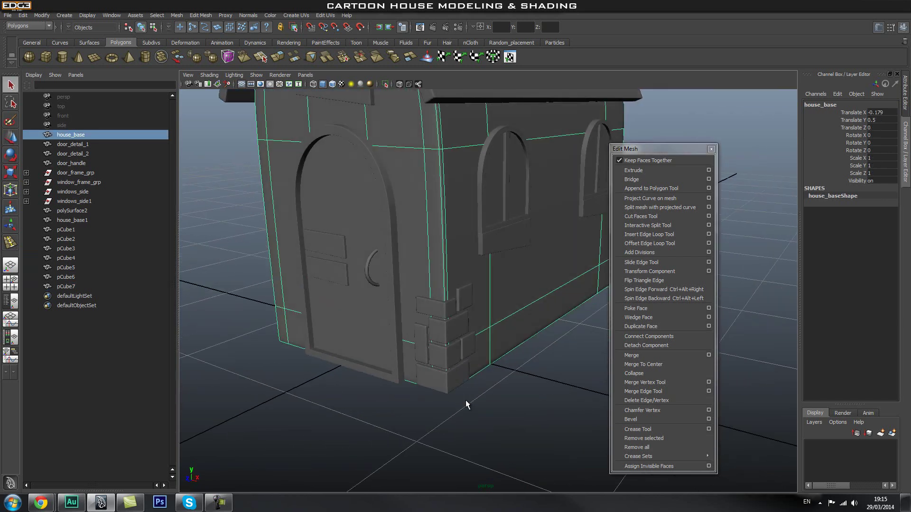
{"action": "right_click_drag", "start_coordinate": [390, 360], "coordinate": [437, 337], "text": "alt"}
{"action": "middle_click_drag", "start_coordinate": [437, 338], "coordinate": [459, 322], "text": "alt"}
{"action": "left_click", "coordinate": [461, 307]}
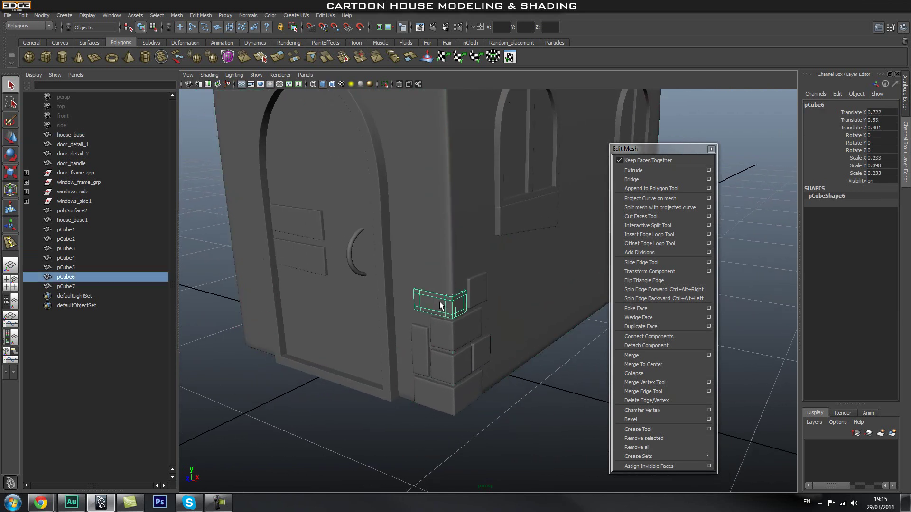
{"action": "key", "text": "ctrl+d"}
{"action": "key", "text": "w"}
{"action": "mouse_move", "coordinate": [445, 273]}
{"action": "left_mouse_down"}
{"action": "mouse_move", "coordinate": [443, 242]}
{"action": "mouse_move", "coordinate": [437, 288]}
{"action": "left_mouse_up"}
{"action": "left_click_drag", "start_coordinate": [492, 271], "coordinate": [472, 280], "text": "alt"}
Move the fifth-course stone's door-side end vertices toward the corner to shorten it on the front wall
{"action": "key", "text": "1"}
{"action": "right_click_drag", "start_coordinate": [444, 283], "coordinate": [397, 275]}
{"action": "left_click_drag", "start_coordinate": [431, 291], "coordinate": [452, 318], "text": "alt"}
{"action": "left_click_drag", "start_coordinate": [514, 299], "coordinate": [412, 247], "text": "alt"}
{"action": "mouse_move", "coordinate": [437, 338]}
{"action": "left_mouse_down", "text": "alt"}
{"action": "mouse_move", "coordinate": [456, 329]}
{"action": "mouse_move", "coordinate": [441, 325]}
{"action": "left_mouse_up", "text": "alt"}
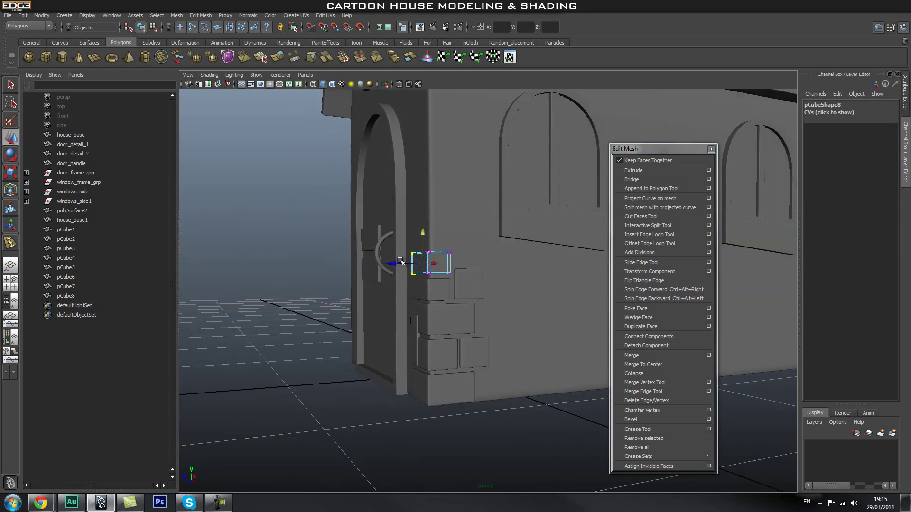
{"action": "left_click_drag", "start_coordinate": [474, 268], "coordinate": [427, 303], "text": "alt"}
Raise the fifth-course stone's upper vertices to make it taller and adjust its door-side end vertices
{"action": "left_click_drag", "start_coordinate": [448, 242], "coordinate": [447, 220]}
{"action": "left_click_drag", "start_coordinate": [399, 278], "coordinate": [403, 221], "text": "alt"}
{"action": "left_click_drag", "start_coordinate": [453, 368], "coordinate": [454, 369]}
{"action": "left_click_drag", "start_coordinate": [462, 274], "coordinate": [468, 308]}
{"action": "key", "text": "q"}
{"action": "right_click_drag", "start_coordinate": [447, 266], "coordinate": [457, 257]}
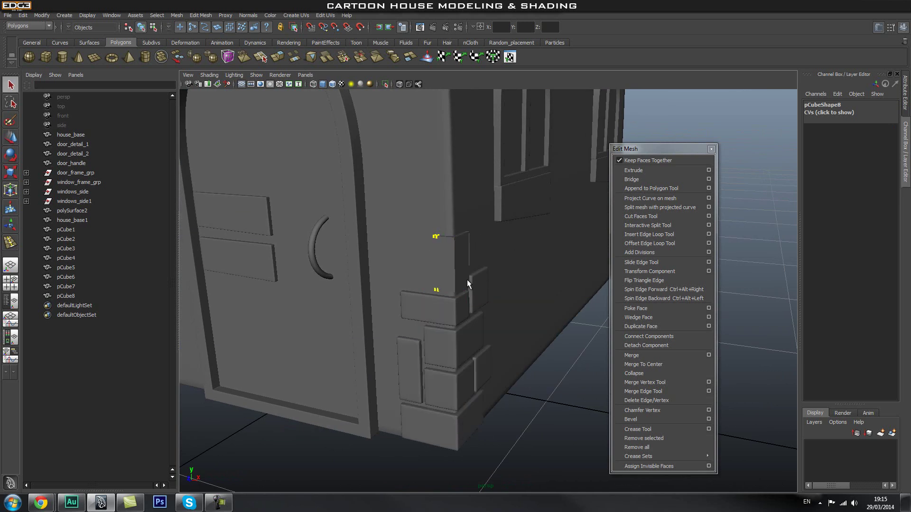
{"action": "left_click", "coordinate": [535, 372]}
{"action": "left_click_drag", "start_coordinate": [358, 367], "coordinate": [448, 304], "text": "alt"}
{"action": "left_click", "coordinate": [448, 259]}
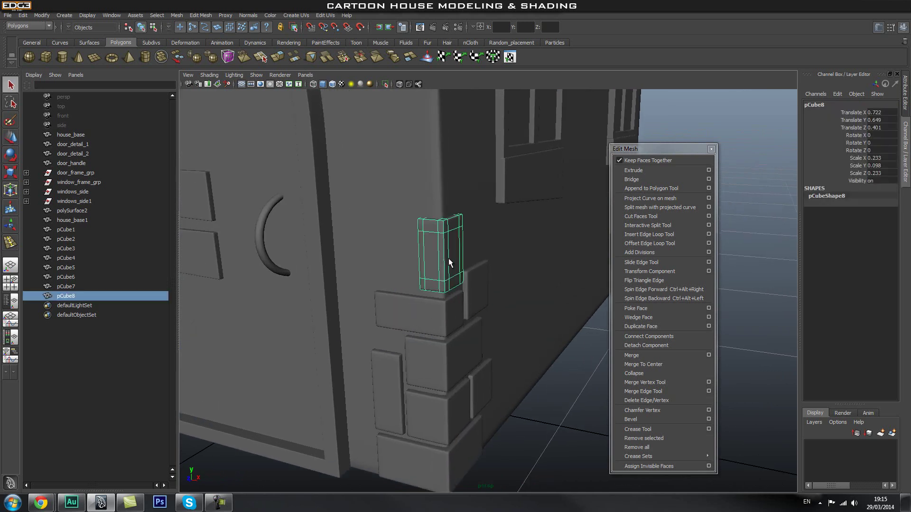
Lower the fifth-course corner stone slightly to Y 0.637 so it rests on the fourth course
{"action": "key", "text": "w"}
{"action": "left_click_drag", "start_coordinate": [425, 230], "coordinate": [426, 235]}
{"action": "left_click", "coordinate": [561, 395]}
{"action": "left_click_drag", "start_coordinate": [562, 395], "coordinate": [470, 404], "text": "alt"}
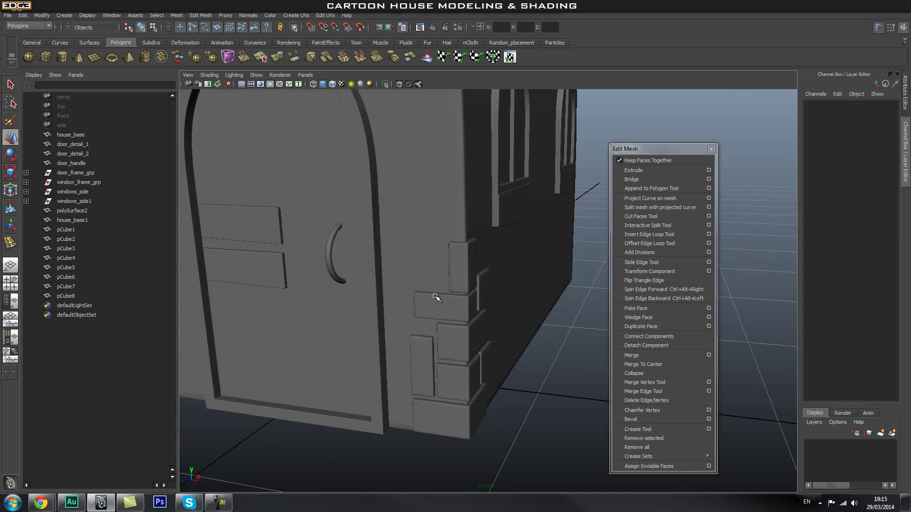
Duplicate the small front-wall stone, place the copy beside the fifth-course stone at Y 0.667, and slope its top toward the door
{"action": "left_click", "coordinate": [433, 320]}
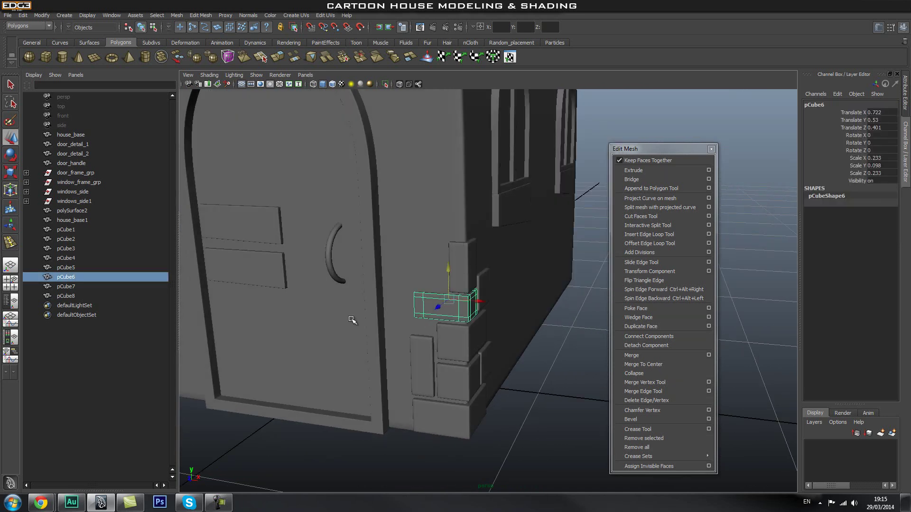
{"action": "left_click_drag", "start_coordinate": [397, 318], "coordinate": [467, 261], "text": "alt"}
{"action": "left_click", "coordinate": [471, 345]}
{"action": "key", "text": "ctrl+d"}
{"action": "key", "text": "q"}
{"action": "right_click_drag", "start_coordinate": [439, 258], "coordinate": [391, 228]}
{"action": "left_click_drag", "start_coordinate": [437, 257], "coordinate": [439, 235]}
{"action": "key", "text": "w"}
{"action": "key", "text": "q"}
{"action": "right_click_drag", "start_coordinate": [457, 269], "coordinate": [437, 268]}
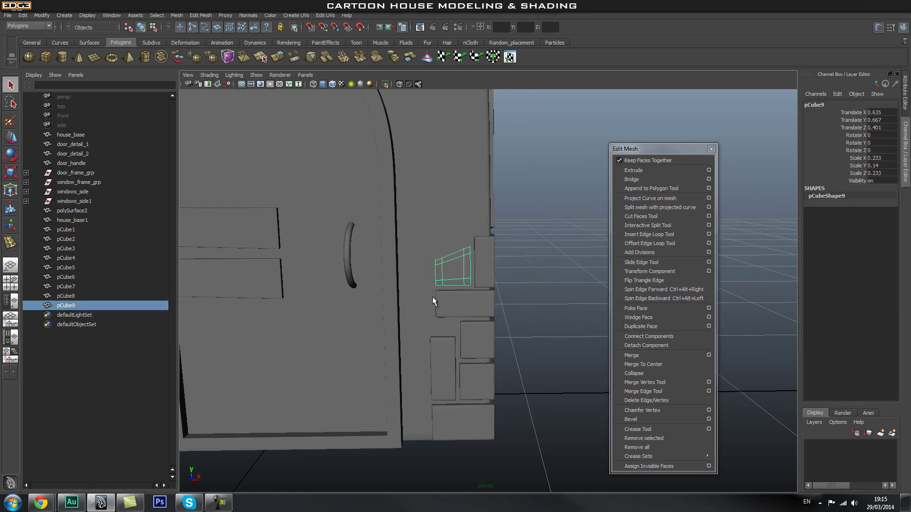
Duplicate the sloped front-wall stone, raise the copy to Y 0.858, and center its pivot
{"action": "key", "text": "ctrl+d"}
{"action": "key", "text": "w"}
{"action": "left_click_drag", "start_coordinate": [437, 238], "coordinate": [430, 181]}
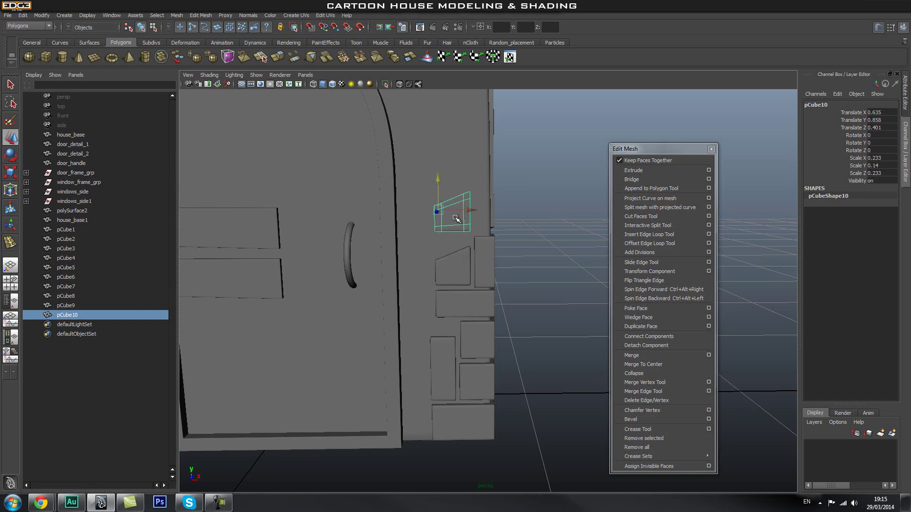
{"action": "key", "text": "r"}
{"action": "key", "text": "space"}
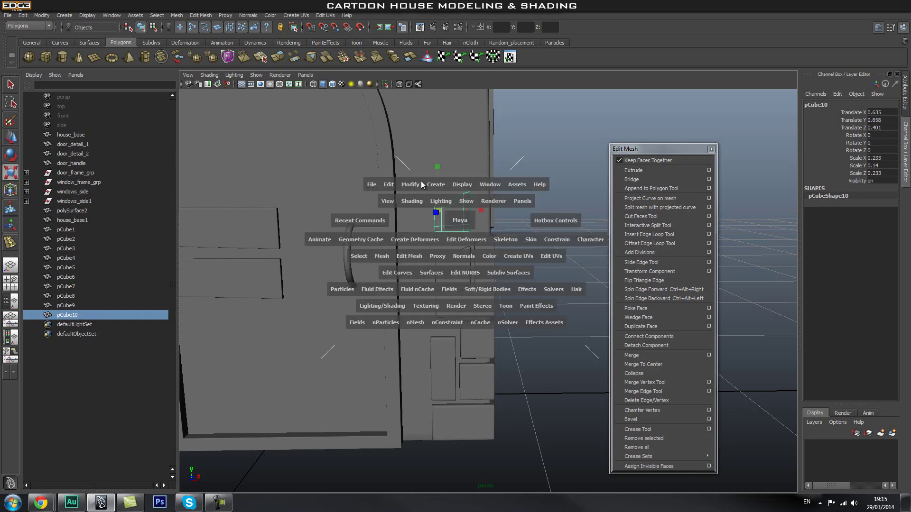
{"action": "left_click", "coordinate": [411, 184]}
{"action": "left_click", "coordinate": [445, 275]}
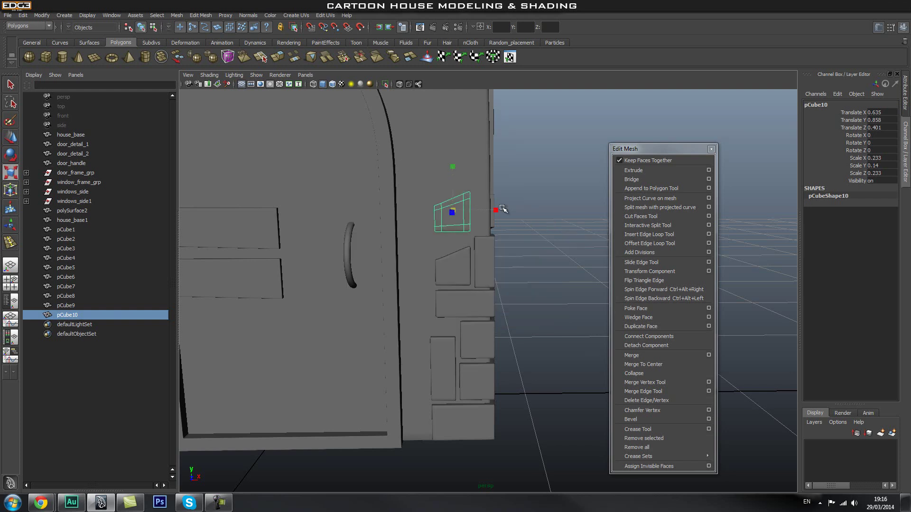
Flip the raised copy with Scale Y -0.14 and Scale X -0.233, and lower it onto the sloped stone
{"action": "left_click", "coordinate": [867, 165]}
{"action": "type", "text": "-"}
{"action": "key", "text": "Return"}
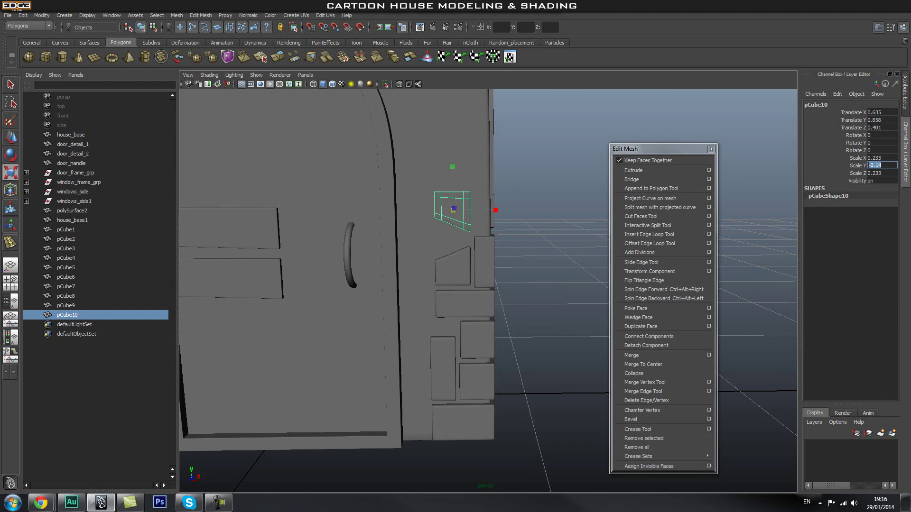
{"action": "left_click", "coordinate": [871, 158]}
{"action": "type", "text": "-"}
{"action": "key", "text": "Return"}
{"action": "key", "text": "w"}
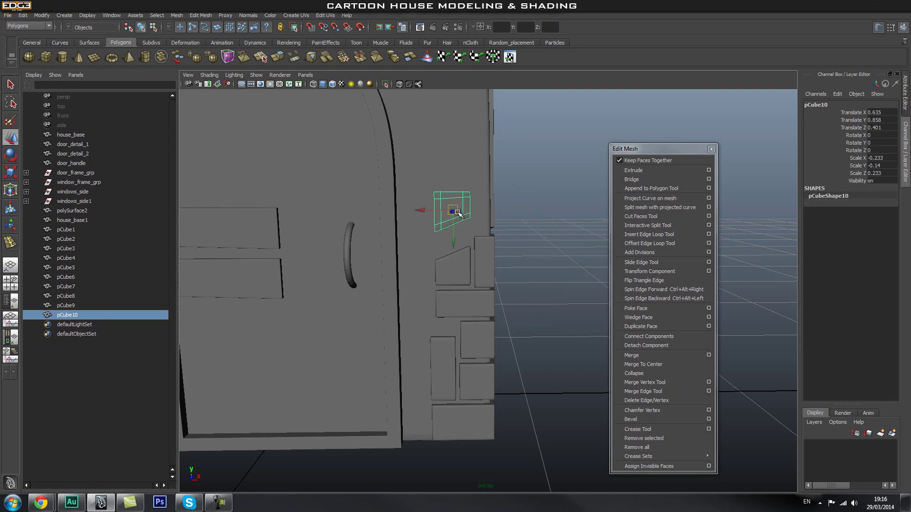
{"action": "left_click_drag", "start_coordinate": [454, 239], "coordinate": [443, 267]}
{"action": "left_click", "coordinate": [557, 284]}
{"action": "left_click_drag", "start_coordinate": [557, 285], "coordinate": [474, 299], "text": "alt"}
{"action": "middle_click_drag", "start_coordinate": [474, 299], "coordinate": [438, 281], "text": "alt"}
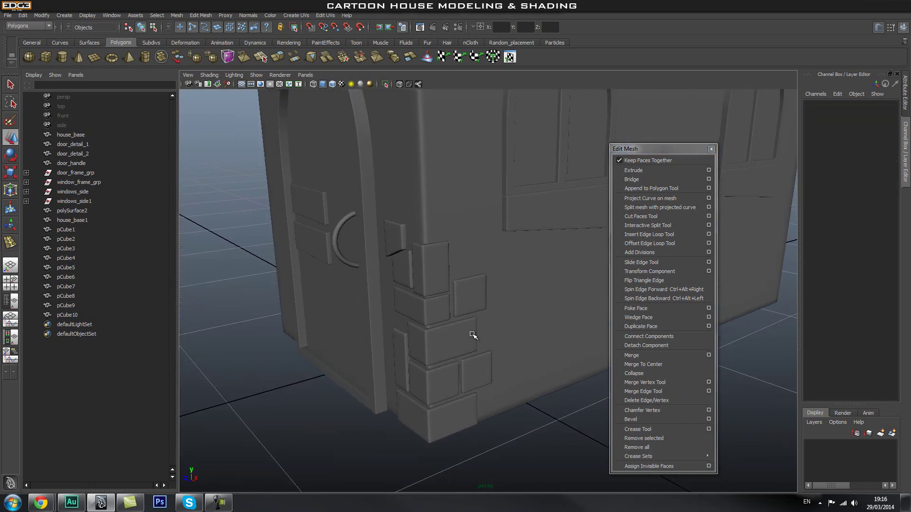
Shrink the upper side-wall stone to scale 0.195, 0.117, 0.195 and move it beside the corner stones at Y 0.549
{"action": "left_click", "coordinate": [473, 335]}
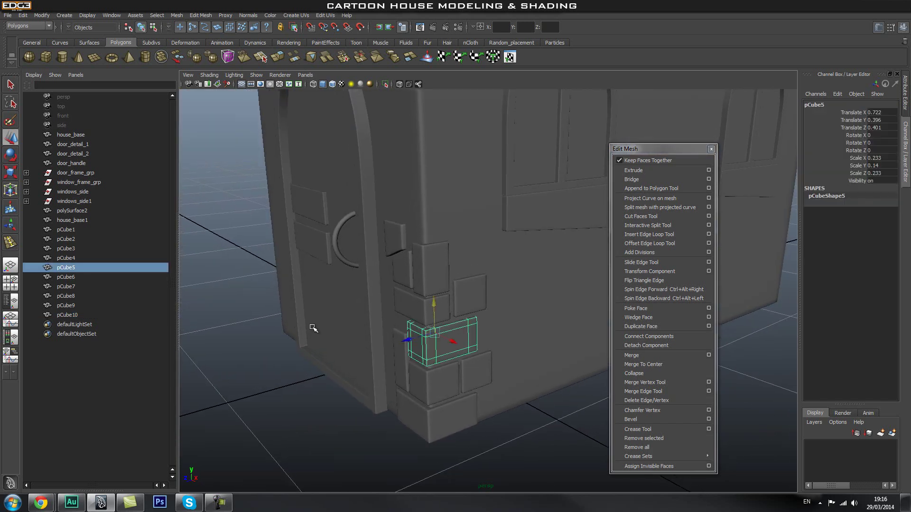
{"action": "left_click", "coordinate": [465, 288]}
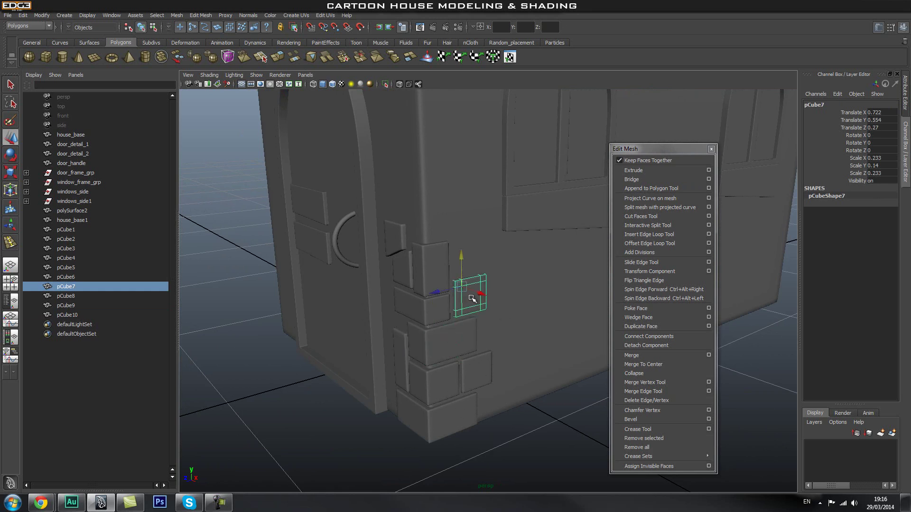
{"action": "key", "text": "r"}
{"action": "left_click_drag", "start_coordinate": [462, 287], "coordinate": [452, 296]}
{"action": "key", "text": "w"}
{"action": "mouse_move", "coordinate": [462, 258]}
{"action": "left_mouse_down"}
{"action": "mouse_move", "coordinate": [475, 303]}
{"action": "mouse_move", "coordinate": [464, 262]}
{"action": "left_mouse_up"}
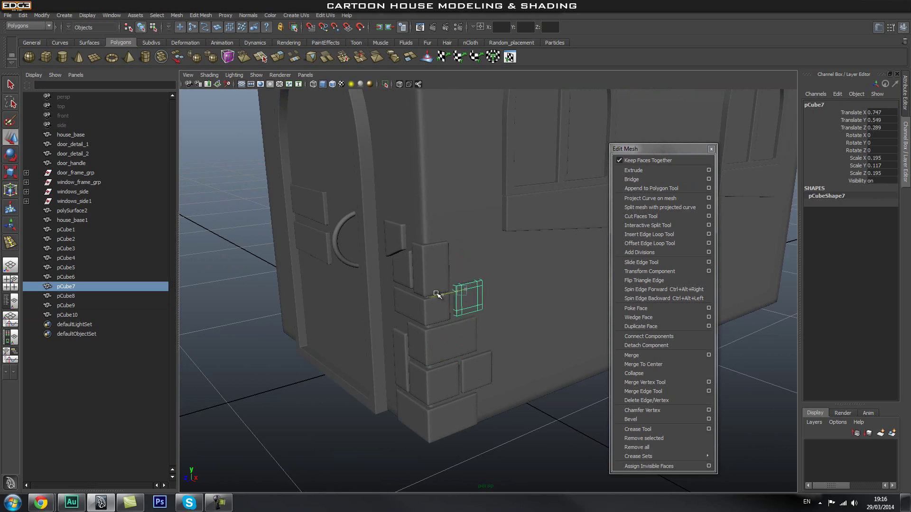
{"action": "left_click", "coordinate": [544, 417]}
{"action": "left_click_drag", "start_coordinate": [544, 417], "coordinate": [460, 285], "text": "alt"}
{"action": "left_click_drag", "start_coordinate": [409, 259], "coordinate": [526, 285], "text": "alt"}
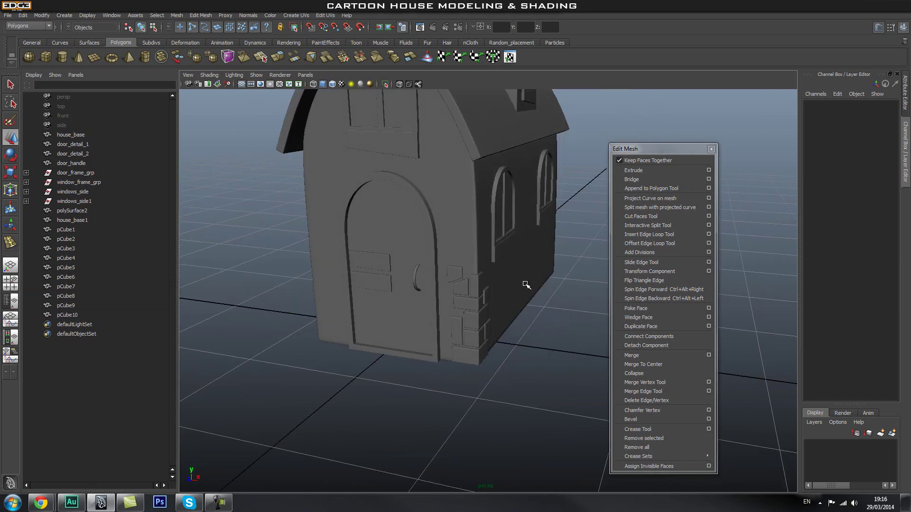
Duplicate the fifth-course corner stone and raise the copy to Y 0.849 as the sixth course
{"action": "scroll", "coordinate": [483, 326], "scroll_direction": "up", "scroll_amount": 2}
{"action": "left_click", "coordinate": [476, 291]}
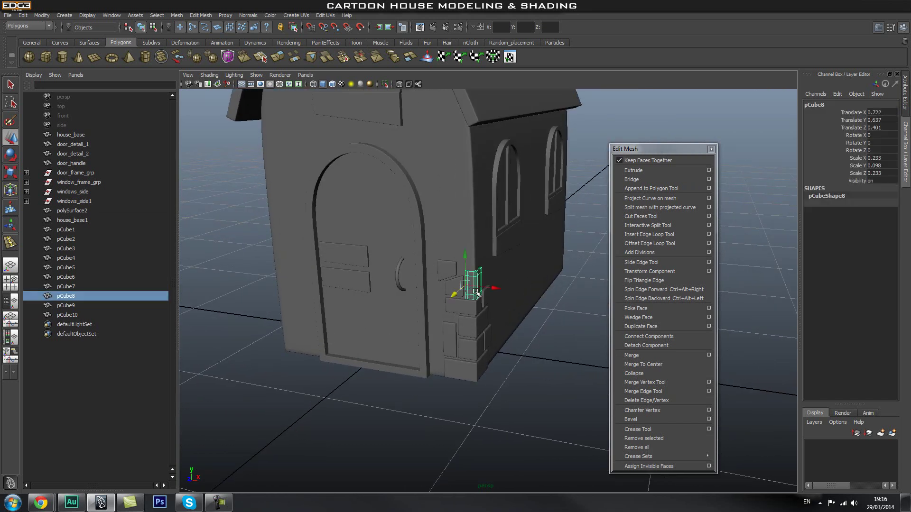
{"action": "key", "text": "ctrl+d"}
{"action": "left_click_drag", "start_coordinate": [463, 236], "coordinate": [464, 225]}
{"action": "left_click", "coordinate": [557, 358]}
{"action": "scroll", "coordinate": [546, 357], "scroll_direction": "down", "scroll_amount": 2}
{"action": "left_click_drag", "start_coordinate": [538, 357], "coordinate": [513, 353], "text": "alt"}
{"action": "left_click", "coordinate": [471, 267]}
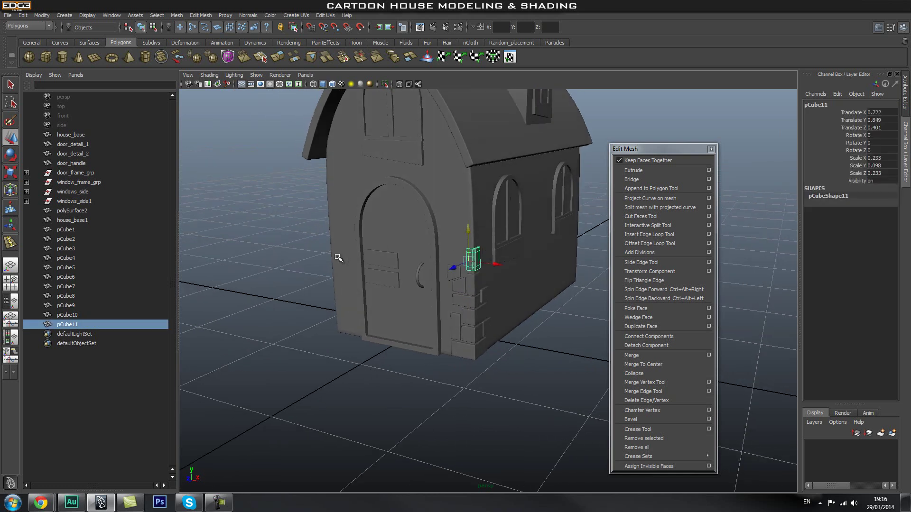
Reduce the sixth-course stone's height to Scale Y 0.066 and seat it on the stone below at Y 0.82
{"action": "key", "text": "r"}
{"action": "left_click_drag", "start_coordinate": [469, 233], "coordinate": [465, 224]}
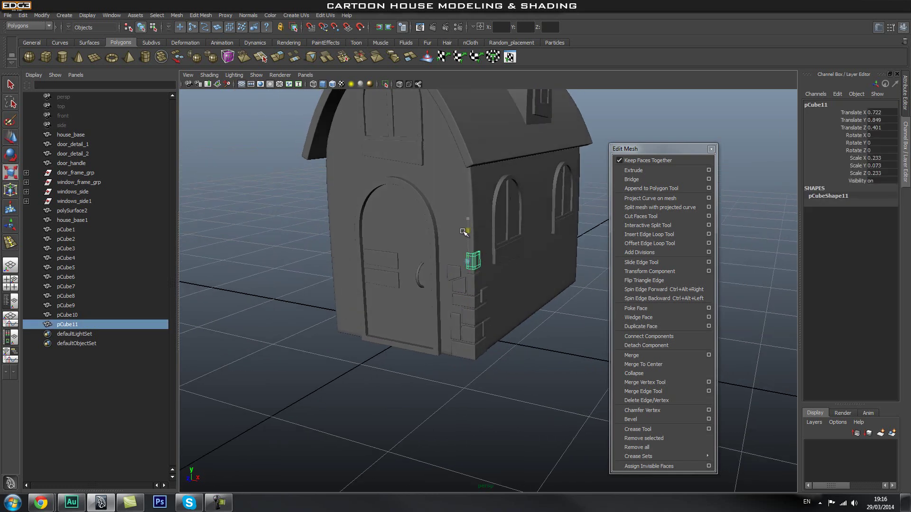
{"action": "key", "text": "w"}
{"action": "left_click", "coordinate": [528, 355]}
{"action": "scroll", "coordinate": [441, 309], "scroll_direction": "up", "scroll_amount": 2}
{"action": "left_click", "coordinate": [469, 253]}
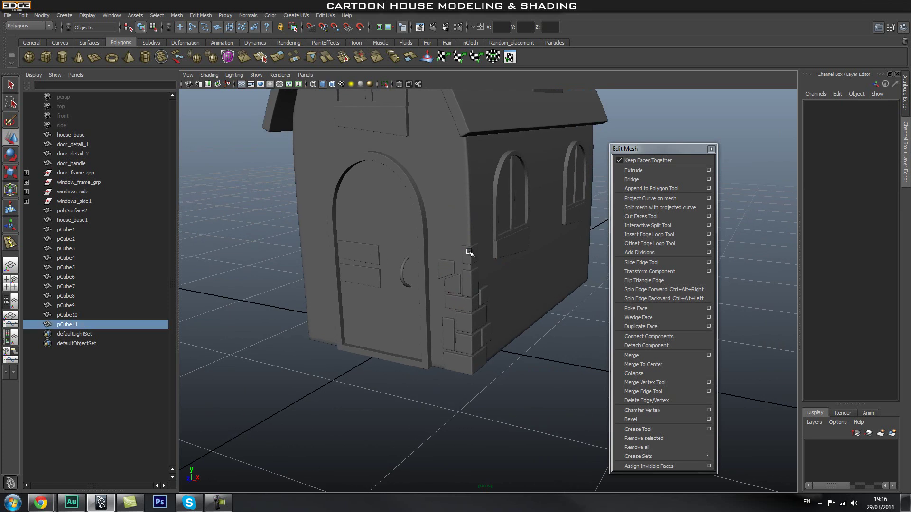
{"action": "left_click_drag", "start_coordinate": [465, 230], "coordinate": [464, 228]}
{"action": "left_click", "coordinate": [555, 378]}
{"action": "left_click_drag", "start_coordinate": [555, 378], "coordinate": [539, 346], "text": "alt"}
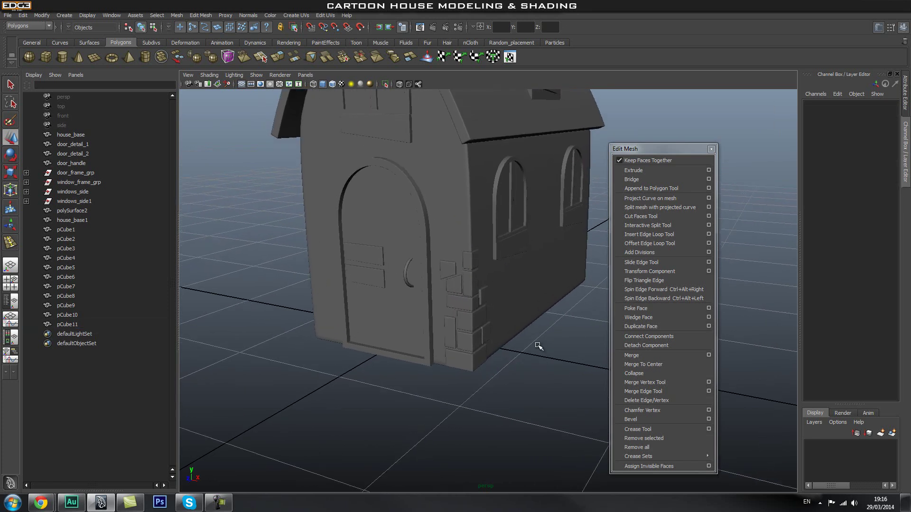
Group all the corner stones, pCube1 through pCube11
{"action": "left_click", "coordinate": [61, 226]}
{"action": "left_click", "coordinate": [84, 321], "text": "shift"}
{"action": "key", "text": "ctrl+g"}
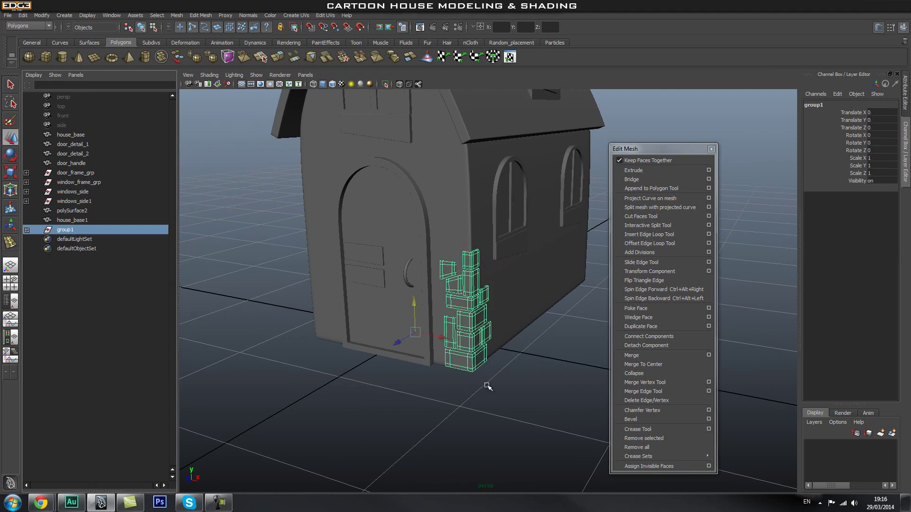
{"action": "left_click", "coordinate": [543, 399]}
{"action": "left_click_drag", "start_coordinate": [543, 398], "coordinate": [492, 393], "text": "alt"}
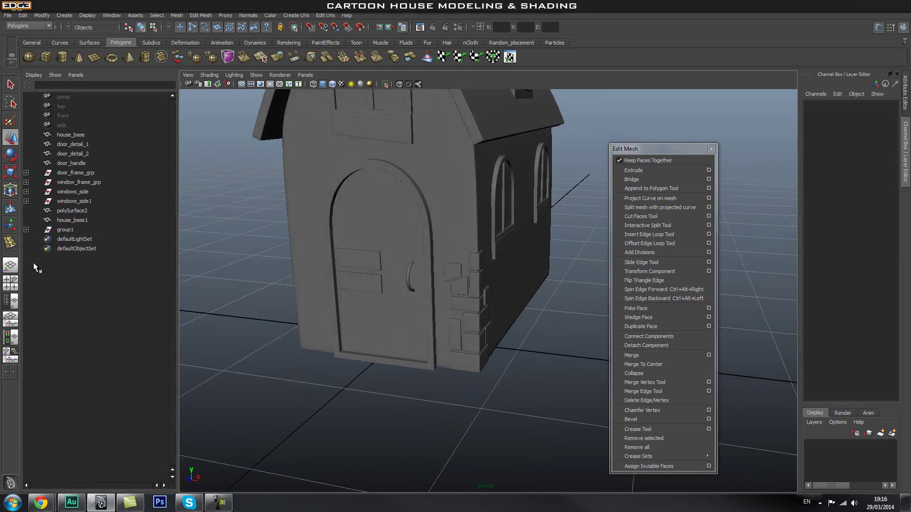
Try mirroring the original stone group to the opposite front corner with Scale X -1, and undo it
{"action": "left_click", "coordinate": [65, 230]}
{"action": "left_click_drag", "start_coordinate": [427, 360], "coordinate": [400, 386], "text": "alt"}
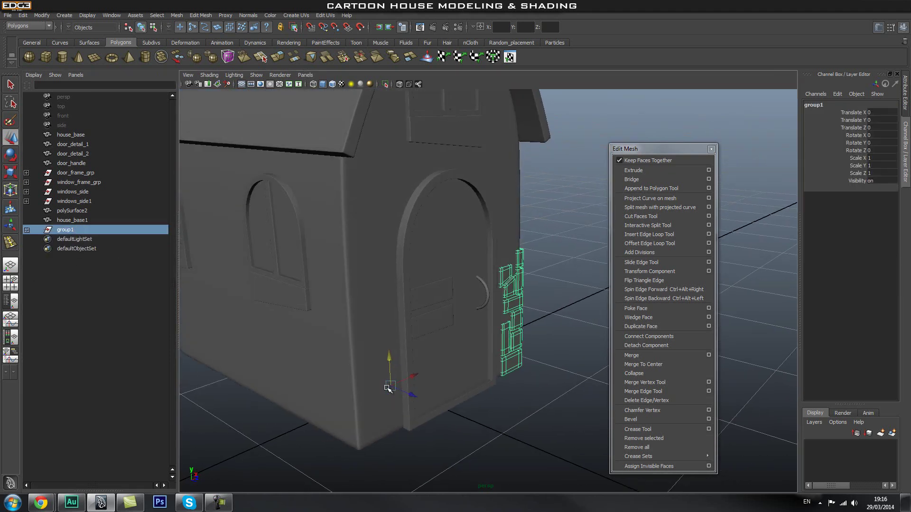
{"action": "scroll", "coordinate": [368, 309], "scroll_direction": "down", "scroll_amount": 3}
{"action": "left_click_drag", "start_coordinate": [458, 346], "coordinate": [419, 328], "text": "alt"}
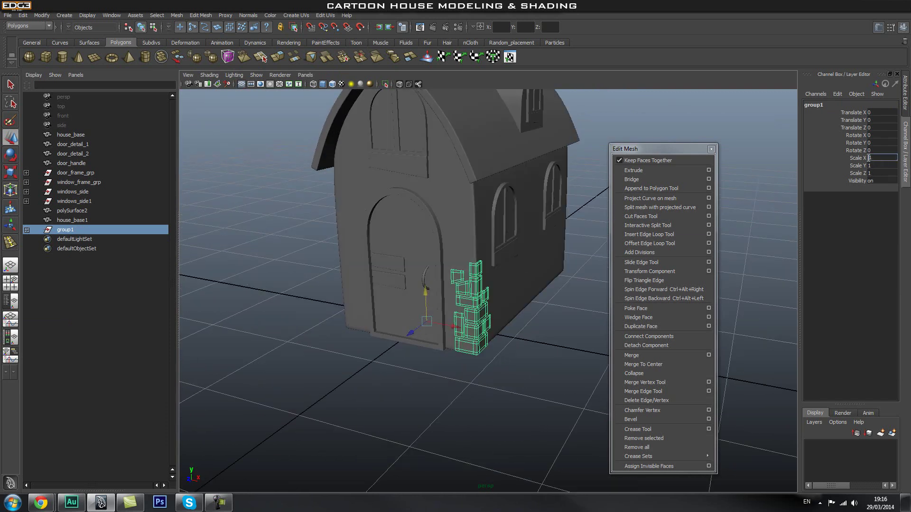
{"action": "key", "text": "Return"}
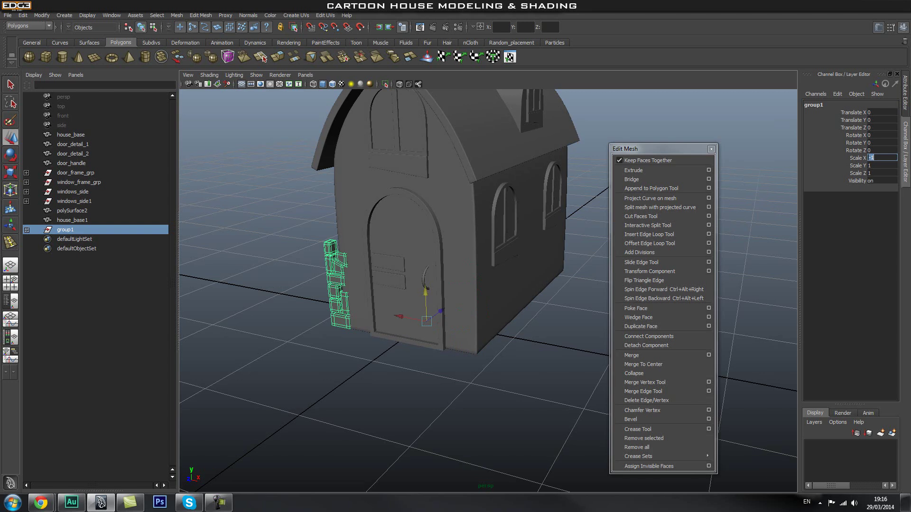
{"action": "key", "text": "ctrl+z"}
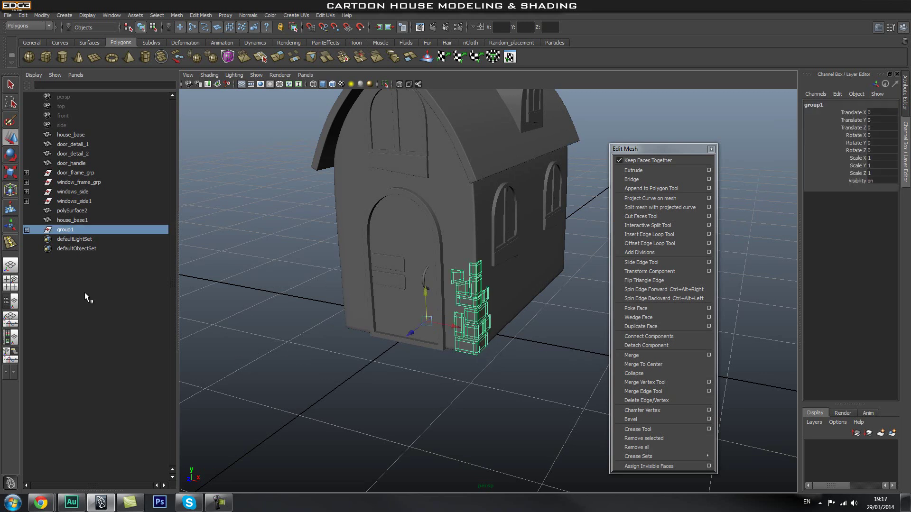
Duplicate the stone group and mirror the copy to the opposite front corner with Scale X -1
{"action": "key", "text": "ctrl+d"}
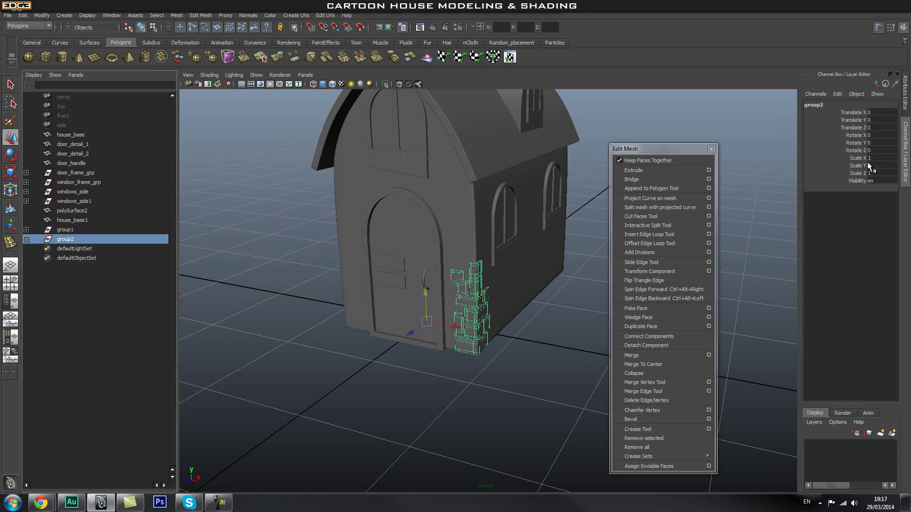
{"action": "left_click", "coordinate": [882, 158]}
{"action": "type", "text": "-1"}
{"action": "key", "text": "Return"}
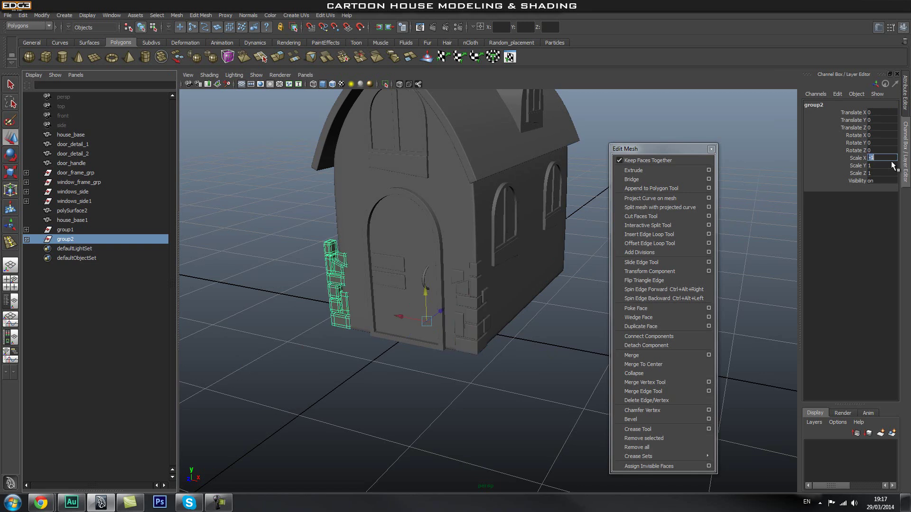
{"action": "left_click", "coordinate": [544, 350]}
{"action": "left_click_drag", "start_coordinate": [545, 349], "coordinate": [564, 348], "text": "alt"}
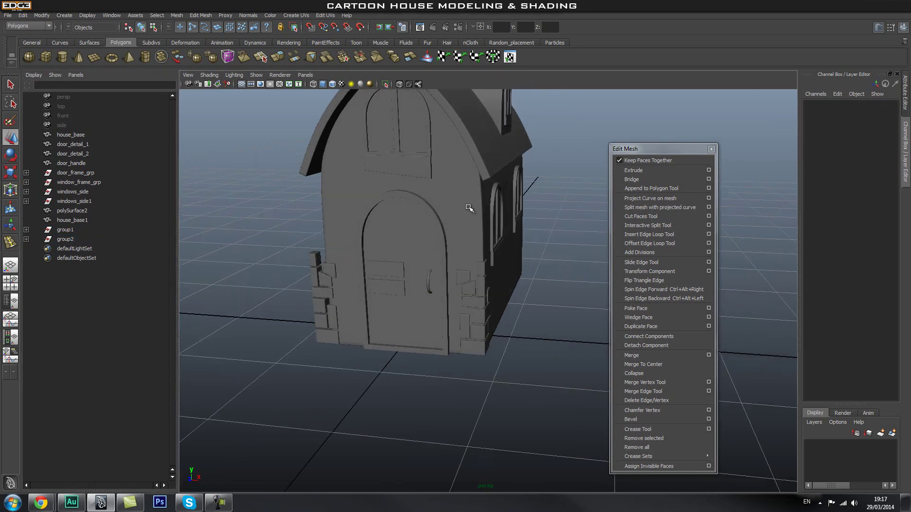
Move the whole mirrored stone group inward along X so it sits snugly against its corner of the house
{"action": "left_click", "coordinate": [446, 191]}
{"action": "left_click", "coordinate": [557, 316]}
{"action": "left_click_drag", "start_coordinate": [557, 316], "coordinate": [354, 334], "text": "alt"}
{"action": "left_click", "coordinate": [307, 293]}
{"action": "key", "text": "Up"}
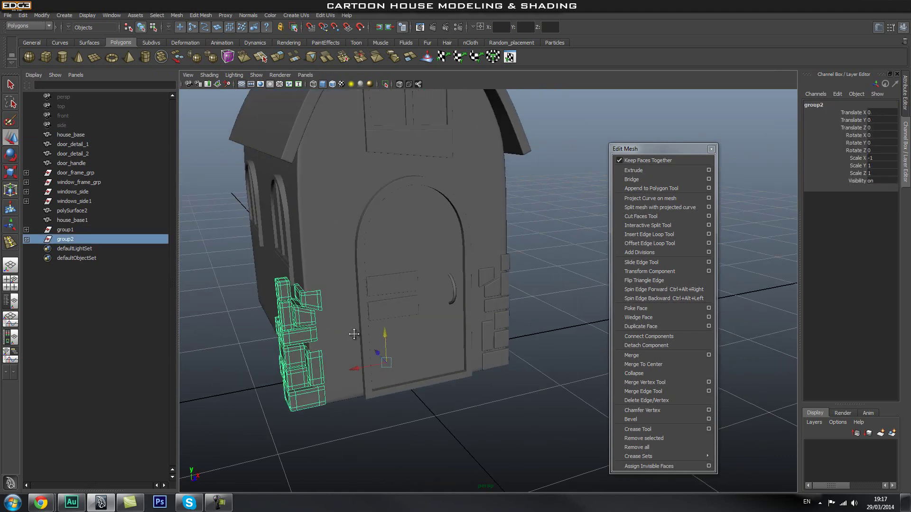
{"action": "middle_click_drag", "start_coordinate": [354, 334], "coordinate": [402, 337], "text": "alt"}
{"action": "left_click_drag", "start_coordinate": [400, 341], "coordinate": [417, 337]}
{"action": "right_click_drag", "start_coordinate": [327, 395], "coordinate": [429, 407], "text": "alt"}
{"action": "middle_click_drag", "start_coordinate": [430, 409], "coordinate": [435, 389], "text": "alt"}
{"action": "left_click", "coordinate": [440, 395]}
{"action": "left_click_drag", "start_coordinate": [441, 396], "coordinate": [413, 328], "text": "alt"}
{"action": "mouse_move", "coordinate": [413, 328]}
{"action": "middle_mouse_down", "text": "alt"}
{"action": "mouse_move", "coordinate": [436, 321]}
{"action": "mouse_move", "coordinate": [396, 323]}
{"action": "middle_mouse_up", "text": "alt"}
Replace the mirrored column's upper door-side stone with a duplicate of its top corner stone, positioned at X 0.621, Y 0.807
{"action": "left_click", "coordinate": [326, 264]}
{"action": "key", "text": "Delete"}
{"action": "left_click", "coordinate": [286, 256]}
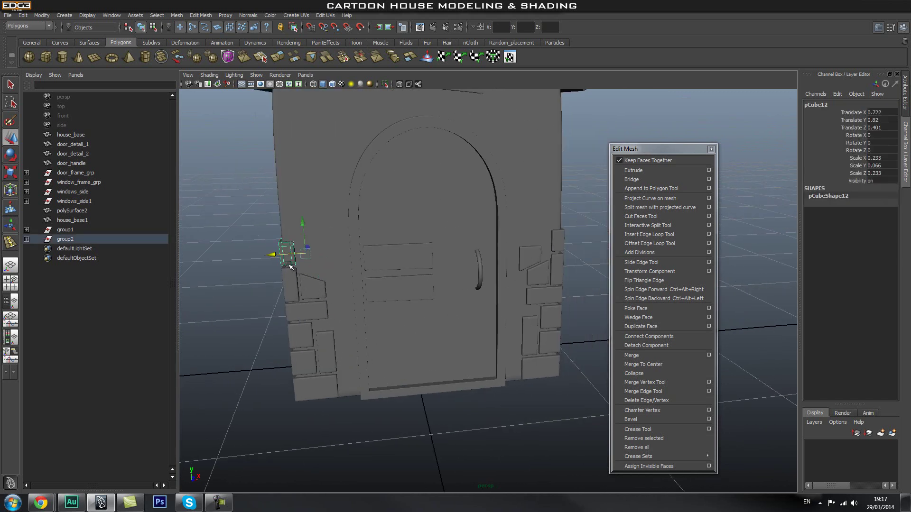
{"action": "left_click_drag", "start_coordinate": [294, 258], "coordinate": [285, 258]}
{"action": "left_click", "coordinate": [463, 419]}
{"action": "left_click_drag", "start_coordinate": [401, 402], "coordinate": [414, 400], "text": "alt"}
{"action": "left_click", "coordinate": [298, 262]}
{"action": "left_click_drag", "start_coordinate": [287, 260], "coordinate": [310, 260]}
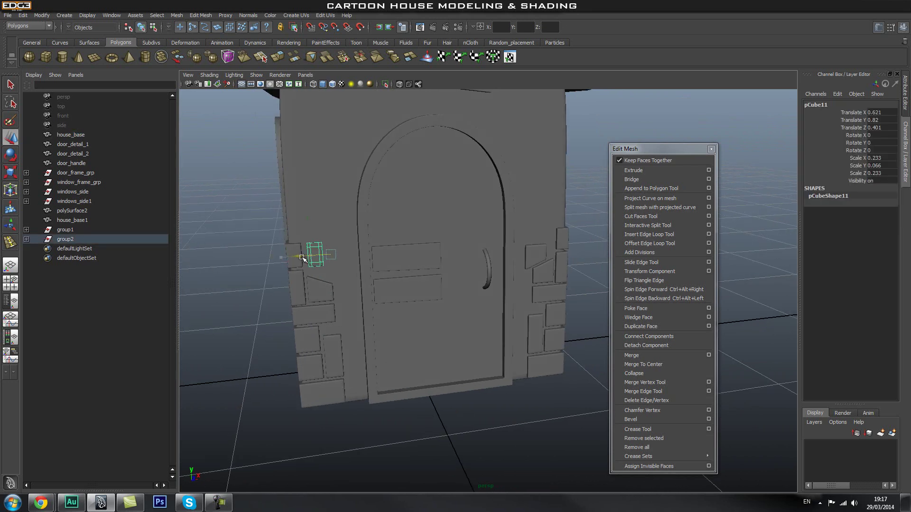
{"action": "scroll", "coordinate": [307, 288], "scroll_direction": "up", "scroll_amount": 2}
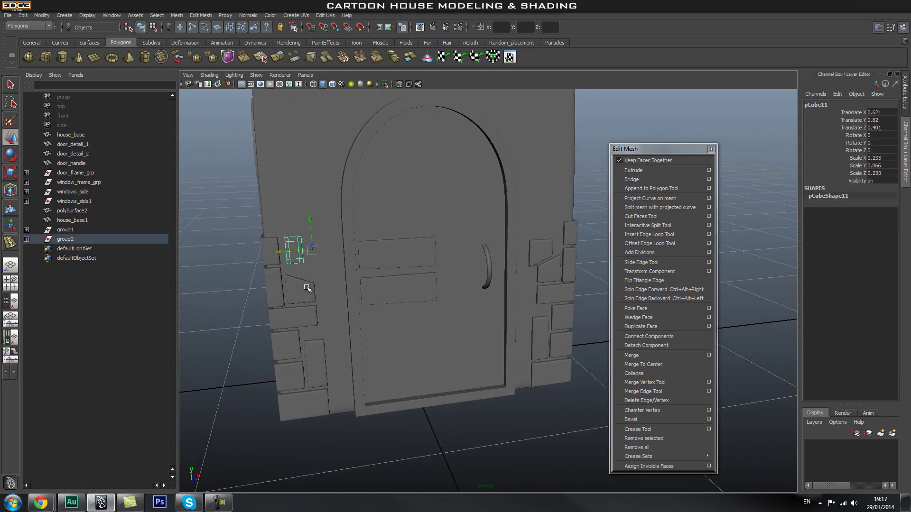
{"action": "middle_click_drag", "start_coordinate": [307, 288], "coordinate": [346, 278], "text": "alt"}
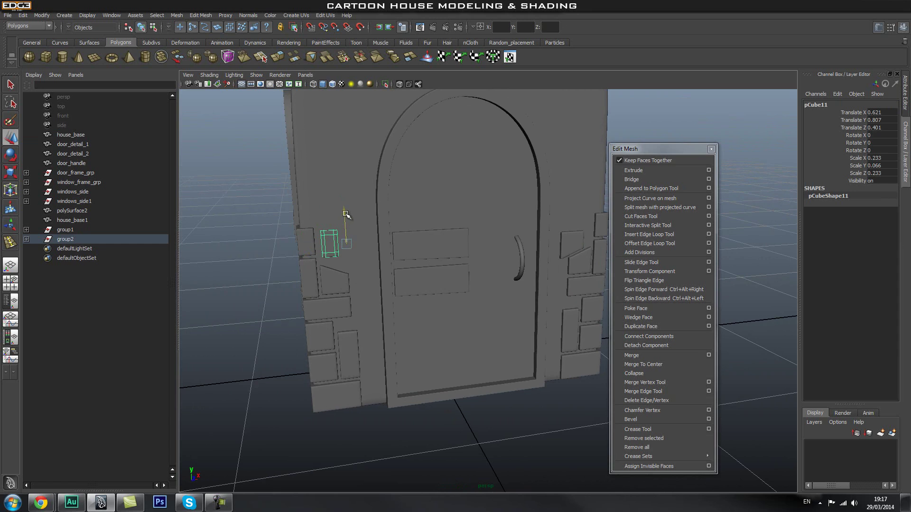
Shorten the mirrored column's fourth-course stone by moving its door-side end vertices toward the corner
{"action": "left_click", "coordinate": [331, 305]}
{"action": "right_click_drag", "start_coordinate": [340, 310], "coordinate": [289, 305]}
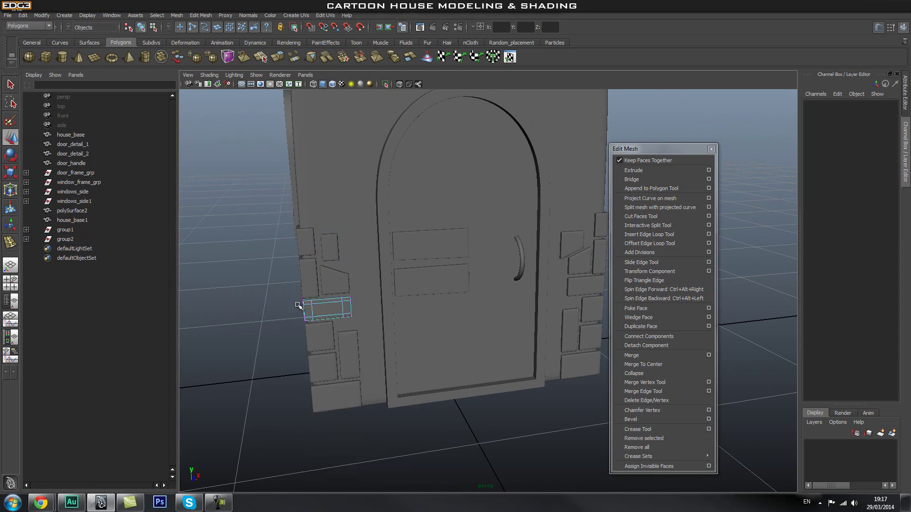
{"action": "left_click_drag", "start_coordinate": [319, 303], "coordinate": [373, 287], "text": "alt"}
{"action": "left_click_drag", "start_coordinate": [321, 307], "coordinate": [289, 283]}
Raise the upper vertices of the mirrored column's tall narrow door-side stone to make it slightly taller
{"action": "left_click", "coordinate": [341, 334]}
{"action": "right_click_drag", "start_coordinate": [336, 323], "coordinate": [296, 323]}
{"action": "left_click_drag", "start_coordinate": [366, 282], "coordinate": [303, 321]}
{"action": "left_click_drag", "start_coordinate": [331, 280], "coordinate": [331, 273]}
{"action": "left_click", "coordinate": [576, 277]}
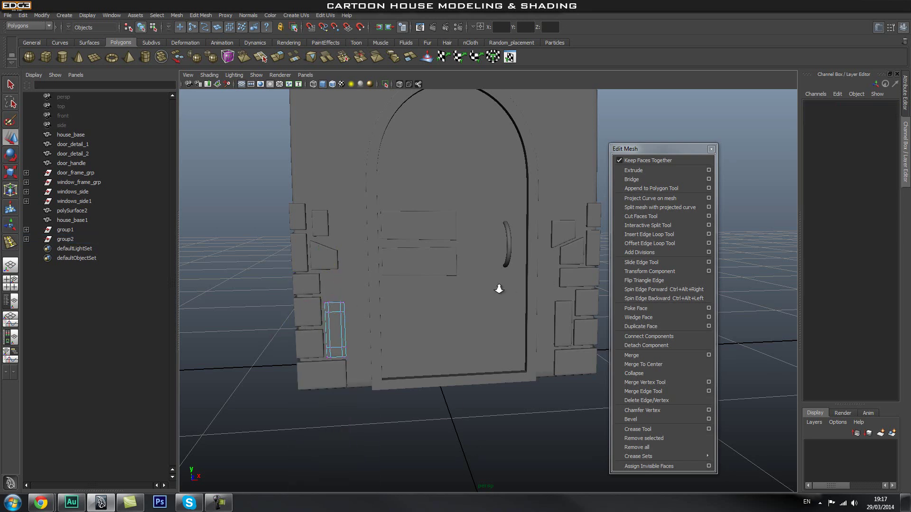
Lengthen the mirrored column's fourth-course stone slightly by moving its door-side end vertices toward the door, and return to object selection
{"action": "right_click_drag", "start_coordinate": [499, 289], "coordinate": [474, 368], "text": "alt"}
{"action": "left_click_drag", "start_coordinate": [474, 368], "coordinate": [468, 381], "text": "alt"}
{"action": "key", "text": "q"}
{"action": "left_click", "coordinate": [397, 352]}
{"action": "left_click", "coordinate": [369, 312]}
{"action": "right_click_drag", "start_coordinate": [369, 312], "coordinate": [419, 294]}
{"action": "left_click_drag", "start_coordinate": [382, 306], "coordinate": [353, 301], "text": "alt"}
{"action": "right_click", "coordinate": [359, 278]}
{"action": "left_click", "coordinate": [359, 256]}
{"action": "left_click_drag", "start_coordinate": [417, 303], "coordinate": [383, 315], "text": "alt"}
{"action": "key", "text": "w"}
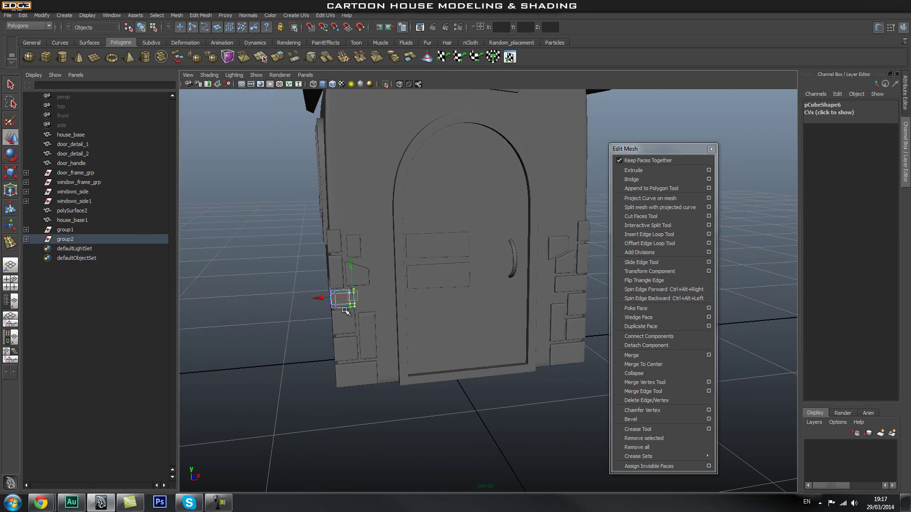
{"action": "left_click_drag", "start_coordinate": [320, 298], "coordinate": [331, 297]}
{"action": "left_click", "coordinate": [432, 368]}
{"action": "left_click_drag", "start_coordinate": [432, 369], "coordinate": [466, 371], "text": "alt"}
{"action": "key", "text": "q"}
{"action": "right_click", "coordinate": [429, 318]}
{"action": "left_click", "coordinate": [470, 303]}
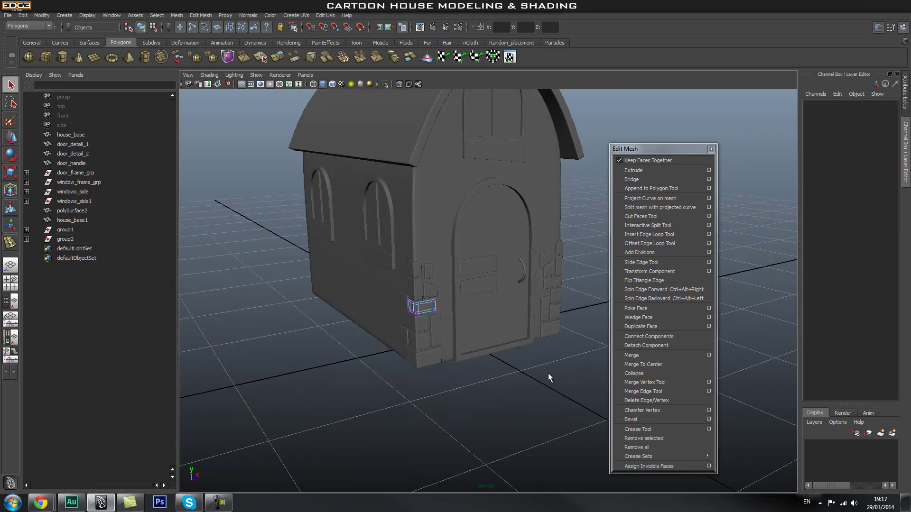
Flip the mirrored column's slanted door-side stone with Scale X -0.233 and move it back against the corner stones
{"action": "left_click_drag", "start_coordinate": [548, 373], "coordinate": [507, 354], "text": "alt"}
{"action": "left_click", "coordinate": [535, 262]}
{"action": "left_click", "coordinate": [386, 289]}
{"action": "left_click", "coordinate": [398, 278]}
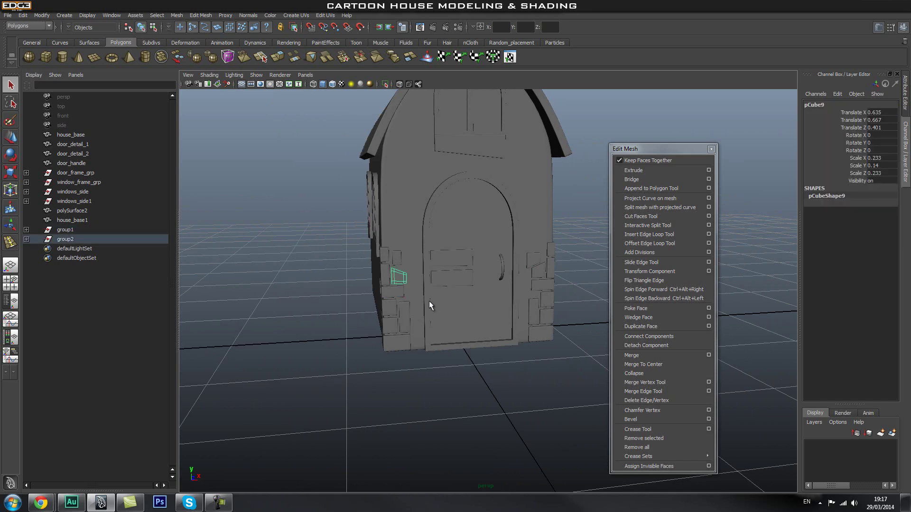
{"action": "left_click", "coordinate": [869, 158]}
{"action": "type", "text": "-"}
{"action": "key", "text": "Return"}
{"action": "left_click", "coordinate": [334, 413]}
{"action": "left_click", "coordinate": [410, 279]}
{"action": "key", "text": "w"}
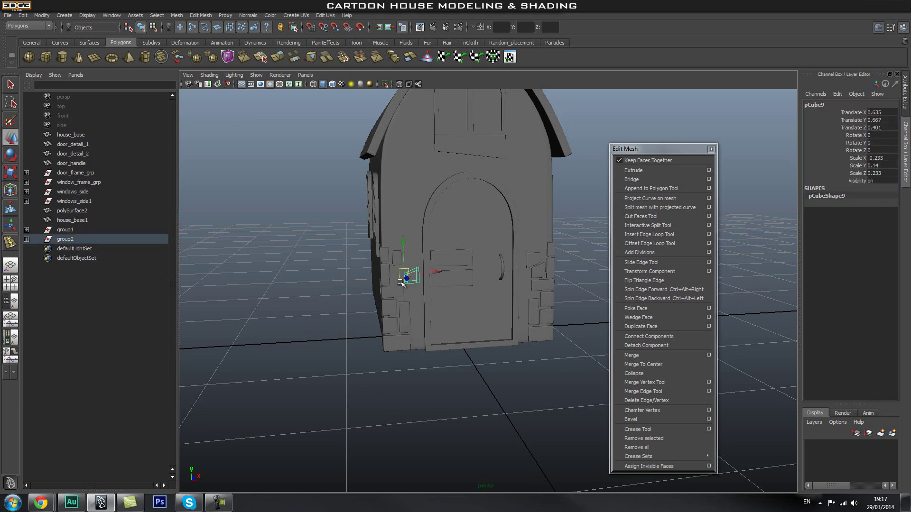
{"action": "left_click_drag", "start_coordinate": [434, 270], "coordinate": [424, 270]}
{"action": "left_click", "coordinate": [453, 373]}
{"action": "scroll", "coordinate": [454, 374], "scroll_direction": "down", "scroll_amount": 2}
{"action": "left_click_drag", "start_coordinate": [454, 374], "coordinate": [396, 318], "text": "alt"}
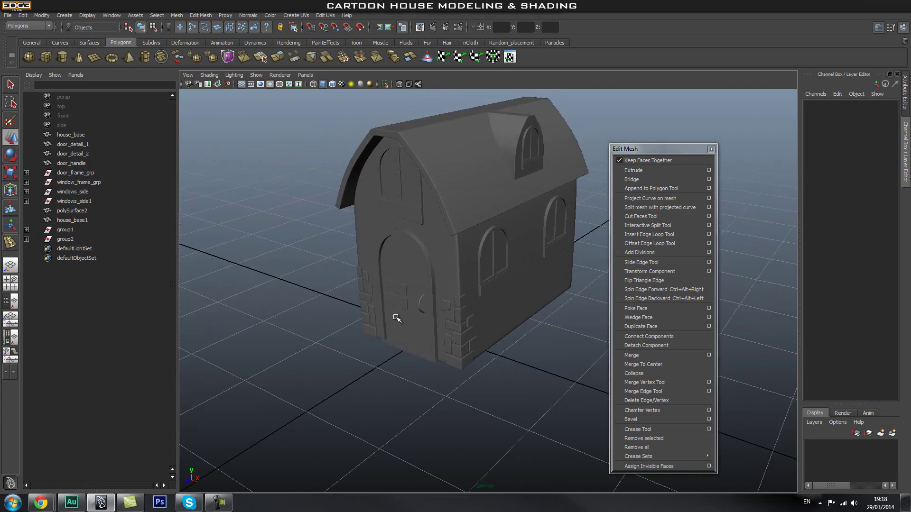
{"action": "left_click", "coordinate": [460, 362]}
{"action": "left_click_drag", "start_coordinate": [453, 392], "coordinate": [479, 369], "text": "alt"}
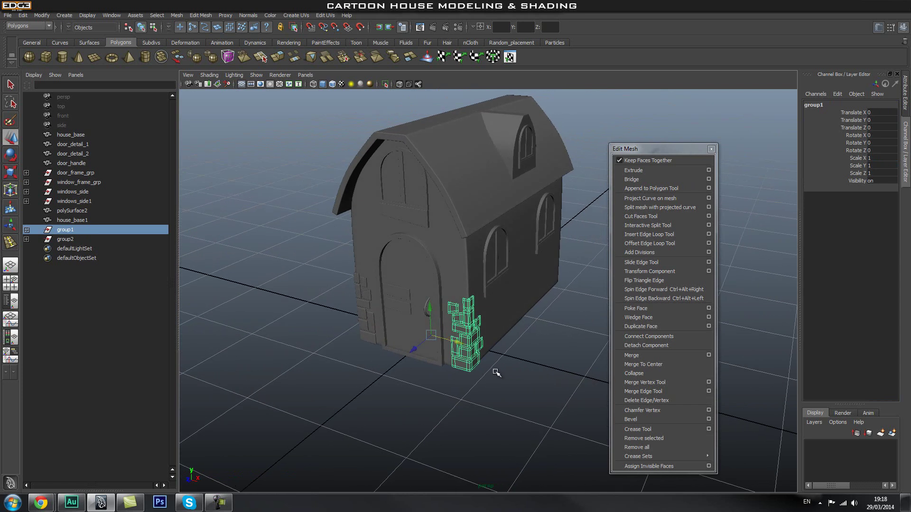
{"action": "key", "text": "ctrl+d"}
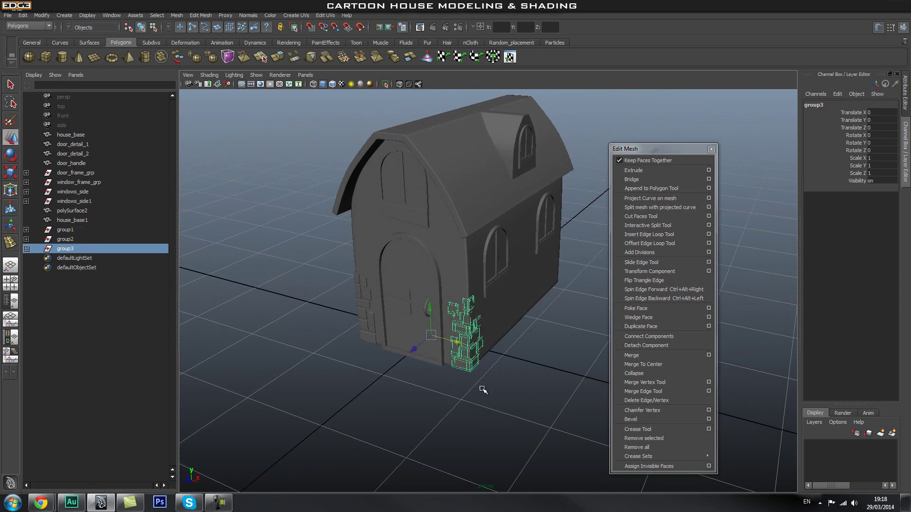
{"action": "left_click", "coordinate": [878, 159]}
{"action": "type", "text": "-1"}
{"action": "key", "text": "Return"}
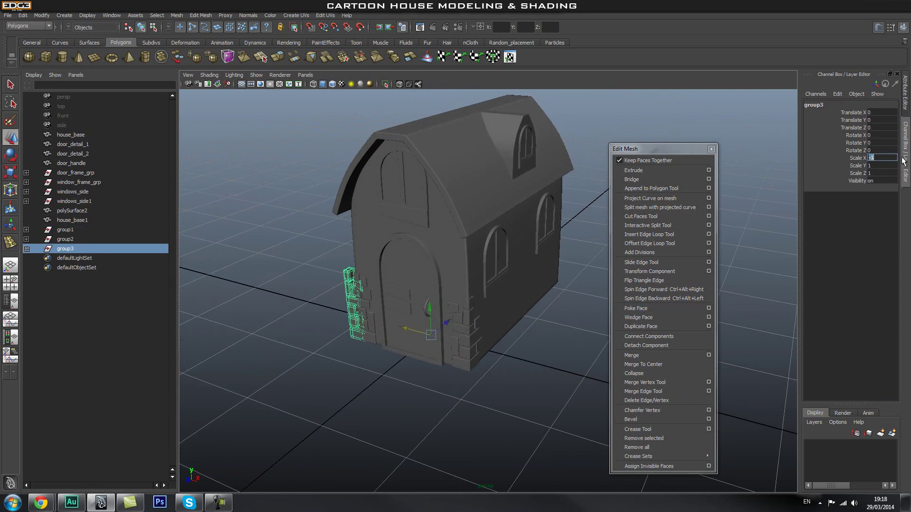
{"action": "left_click", "coordinate": [885, 173]}
{"action": "type", "text": "-1"}
{"action": "key", "text": "Return"}
{"action": "left_click_drag", "start_coordinate": [422, 381], "coordinate": [527, 304], "text": "alt"}
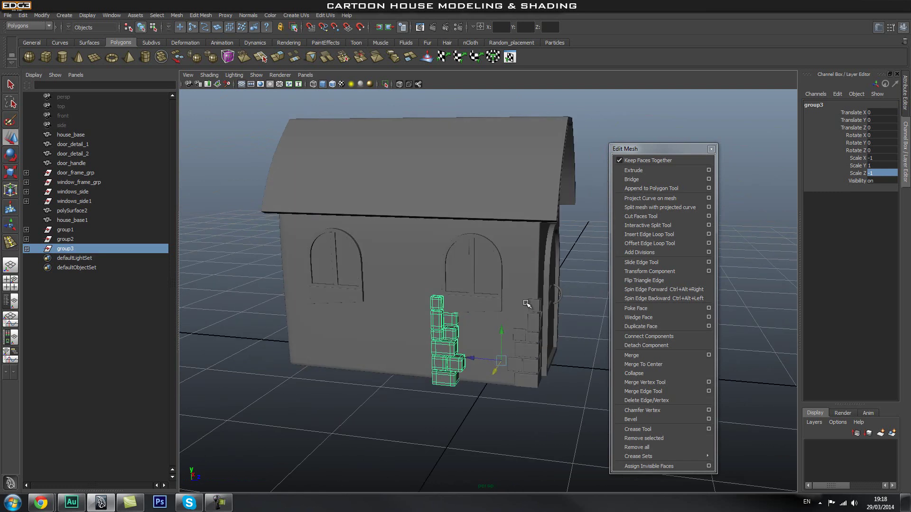
{"action": "key", "text": "ctrl+z"}
{"action": "left_click_drag", "start_coordinate": [547, 384], "coordinate": [202, 254], "text": "alt"}
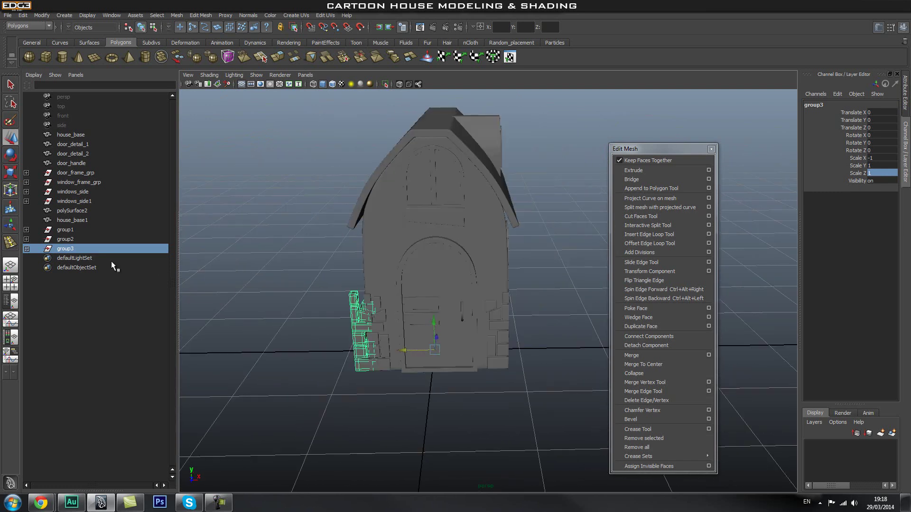
{"action": "left_click_drag", "start_coordinate": [264, 332], "coordinate": [376, 366], "text": "alt"}
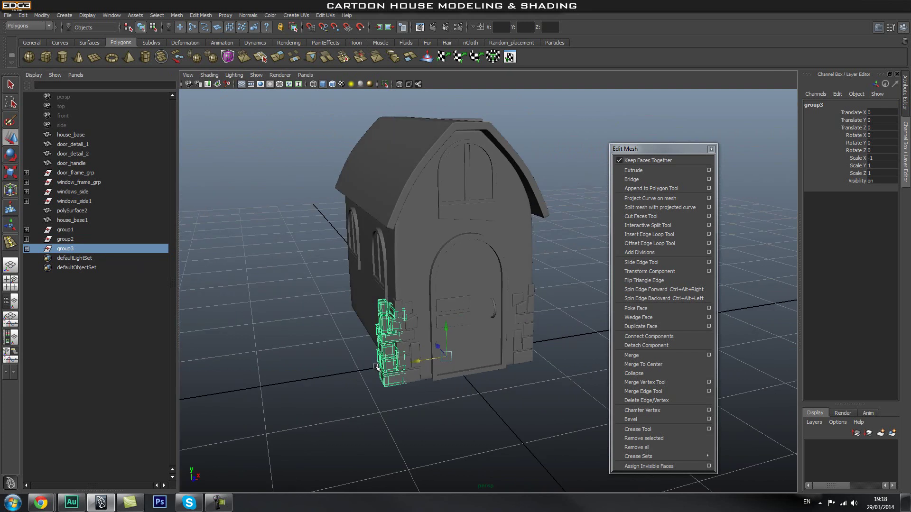
{"action": "key", "text": "Delete"}
Group all the house parts from house_base through group2 into a single group
{"action": "left_click", "coordinate": [81, 237]}
{"action": "left_click_drag", "start_coordinate": [438, 286], "coordinate": [356, 297], "text": "alt"}
{"action": "left_click", "coordinate": [80, 230]}
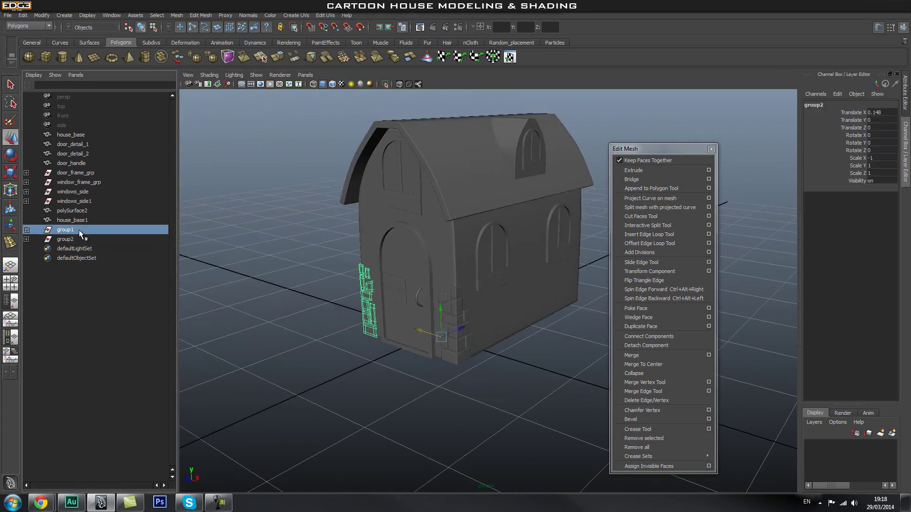
{"action": "left_click_drag", "start_coordinate": [470, 318], "coordinate": [578, 307], "text": "alt"}
{"action": "left_click", "coordinate": [514, 284]}
{"action": "right_click_drag", "start_coordinate": [531, 311], "coordinate": [476, 314], "text": "alt"}
{"action": "left_click_drag", "start_coordinate": [476, 314], "coordinate": [470, 163], "text": "alt"}
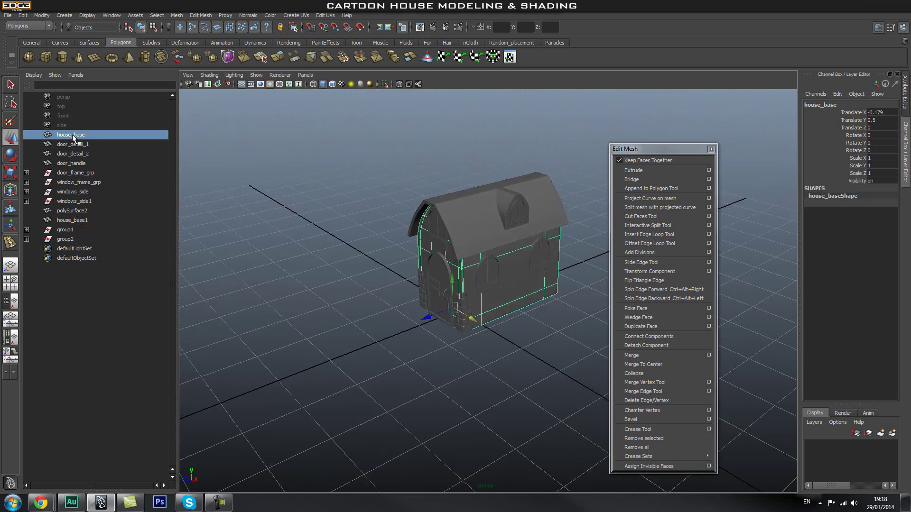
{"action": "left_click", "coordinate": [64, 240], "text": "shift"}
{"action": "key", "text": "ctrl+g"}
Center the house group's pivot and move the house along X to -0.073 on the grid
{"action": "left_click_drag", "start_coordinate": [417, 365], "coordinate": [422, 388], "text": "alt"}
{"action": "left_click_drag", "start_coordinate": [573, 363], "coordinate": [420, 299], "text": "alt"}
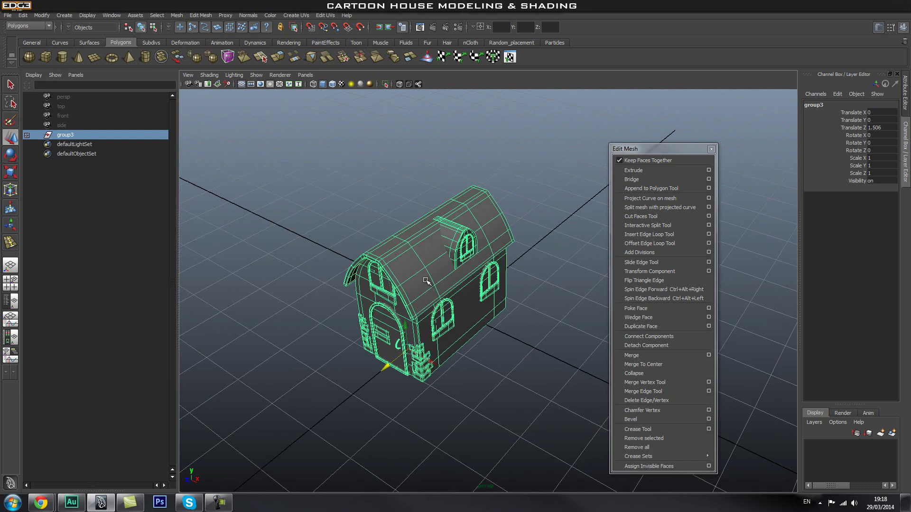
{"action": "key", "text": "space"}
{"action": "left_click", "coordinate": [376, 245]}
{"action": "left_click", "coordinate": [408, 336]}
{"action": "left_click_drag", "start_coordinate": [504, 342], "coordinate": [407, 407], "text": "alt"}
{"action": "middle_click_drag", "start_coordinate": [406, 380], "coordinate": [403, 379]}
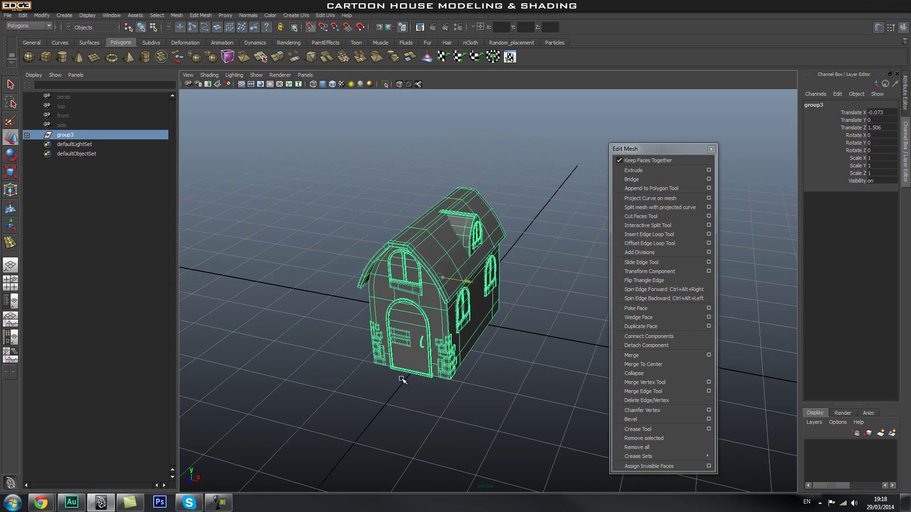
Snap the house group to the grid along Z at 0.828, centering the house on the origin
{"action": "left_click_drag", "start_coordinate": [539, 363], "coordinate": [414, 332], "text": "alt"}
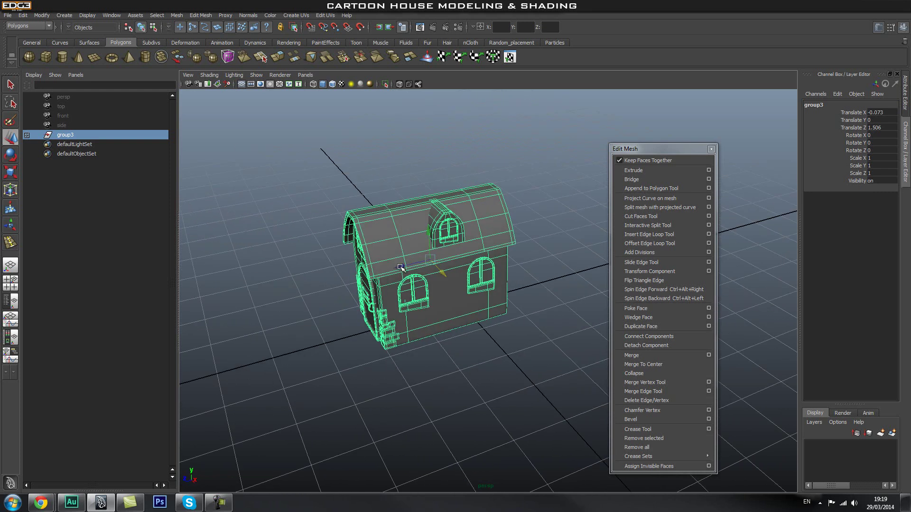
{"action": "key", "text": "x"}
{"action": "middle_click_drag", "start_coordinate": [494, 339], "coordinate": [497, 339]}
{"action": "left_click_drag", "start_coordinate": [533, 366], "coordinate": [483, 348], "text": "alt"}
{"action": "left_click_drag", "start_coordinate": [510, 312], "coordinate": [510, 329], "text": "alt"}
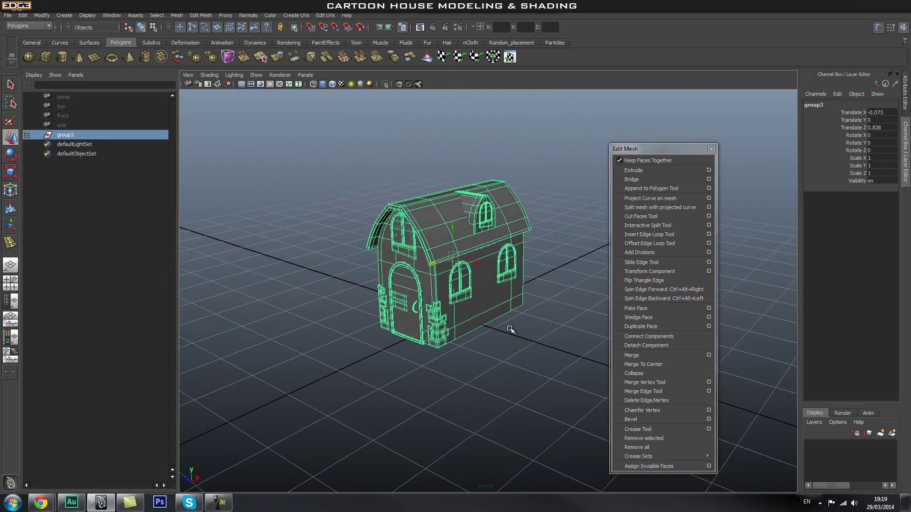
Expand the house group and snap the pivot of the front corner stone group group1 to the grid at the house's center
{"action": "left_click", "coordinate": [27, 136]}
{"action": "left_click", "coordinate": [258, 376]}
{"action": "left_click_drag", "start_coordinate": [338, 383], "coordinate": [359, 372], "text": "alt"}
{"action": "right_click_drag", "start_coordinate": [360, 372], "coordinate": [423, 379], "text": "alt"}
{"action": "left_click", "coordinate": [436, 338]}
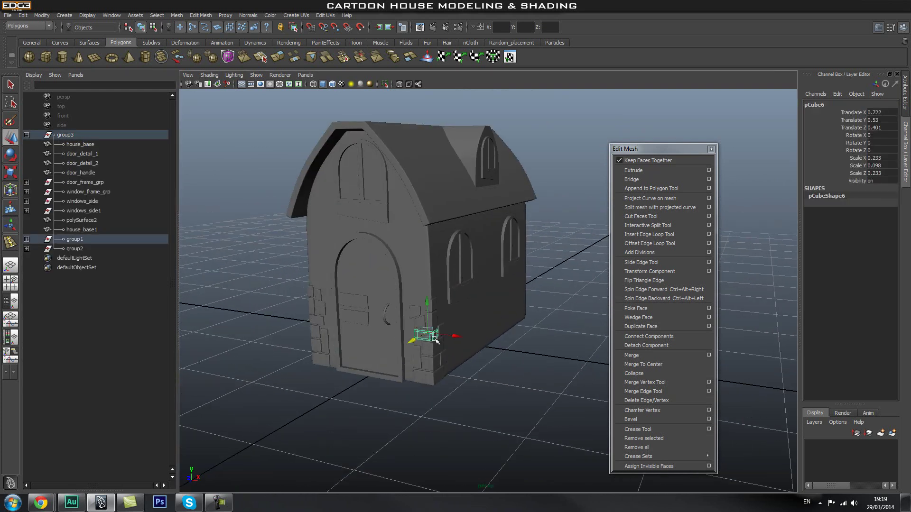
{"action": "key", "text": "Up"}
{"action": "left_click_drag", "start_coordinate": [370, 313], "coordinate": [397, 393], "text": "alt"}
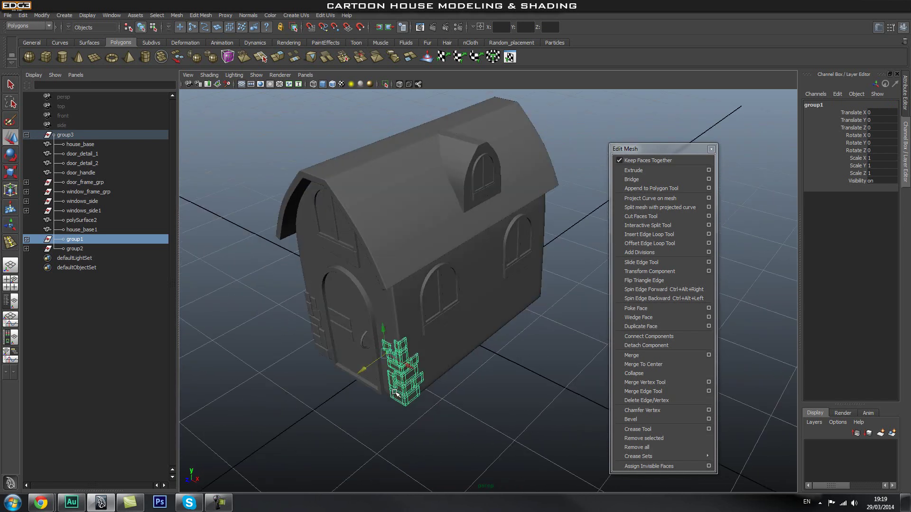
{"action": "left_click_drag", "start_coordinate": [511, 359], "coordinate": [494, 371], "text": "alt"}
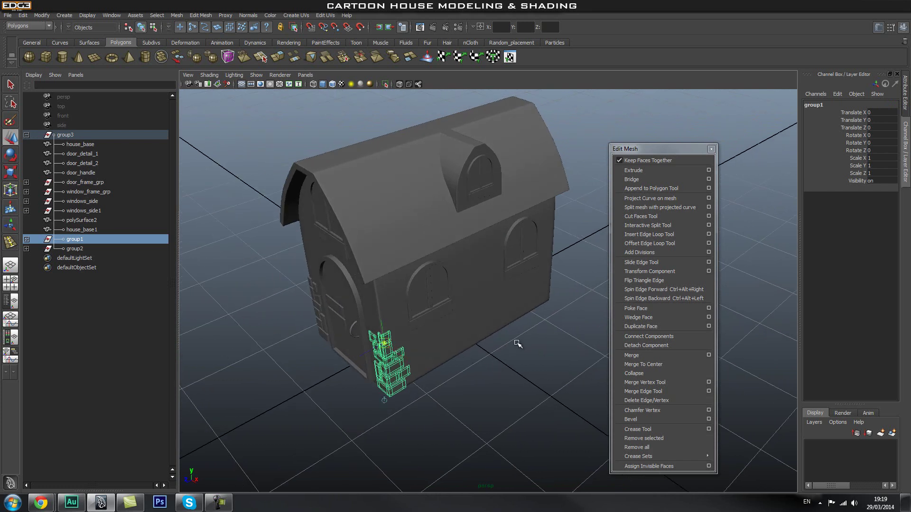
{"action": "key", "text": "x"}
{"action": "middle_click_drag", "start_coordinate": [448, 327], "coordinate": [474, 305]}
{"action": "left_click_drag", "start_coordinate": [525, 359], "coordinate": [509, 349], "text": "alt"}
{"action": "key", "text": "x"}
{"action": "middle_click_drag", "start_coordinate": [460, 319], "coordinate": [455, 317]}
{"action": "left_click_drag", "start_coordinate": [407, 382], "coordinate": [499, 398], "text": "alt"}
{"action": "left_click_drag", "start_coordinate": [518, 358], "coordinate": [470, 337], "text": "alt"}
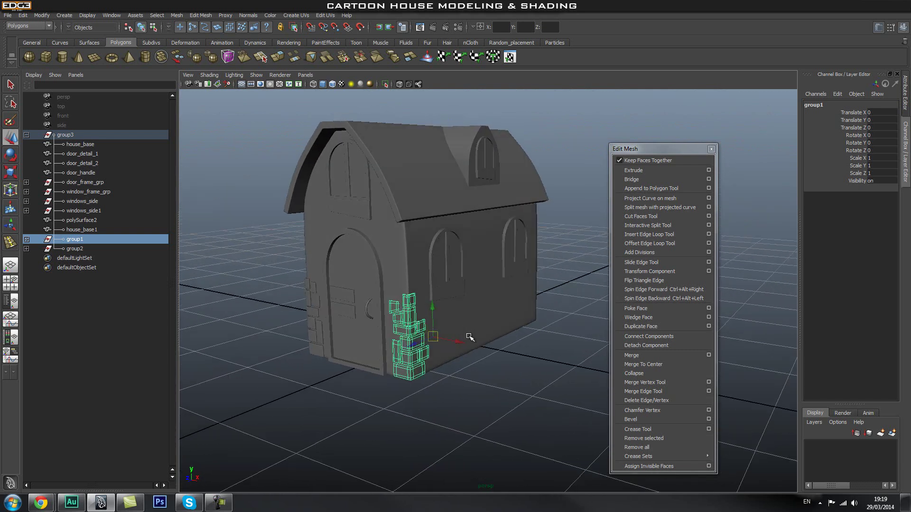
Duplicate group1 and mirror the copy to the diagonally opposite rear corner with Scale X -1 and Scale Z -1
{"action": "key", "text": "ctrl+d"}
{"action": "left_click", "coordinate": [883, 158]}
{"action": "key", "text": "Return"}
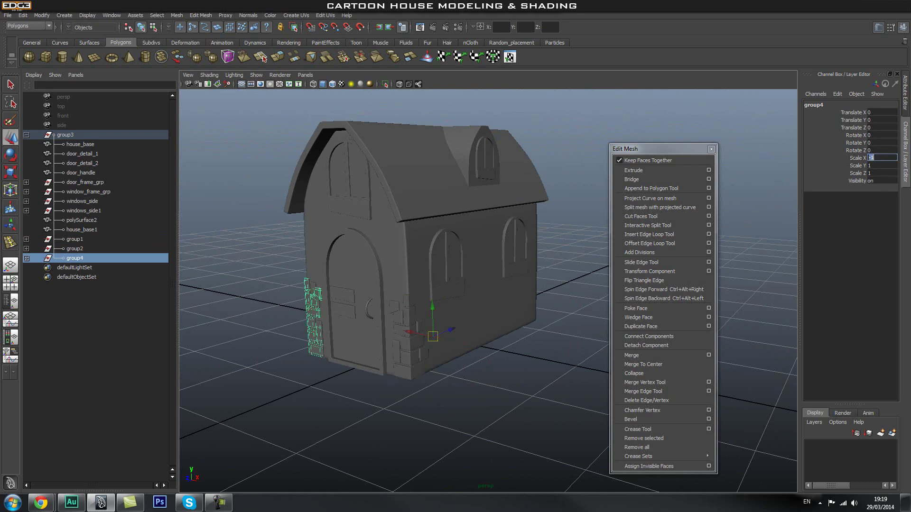
{"action": "left_click", "coordinate": [877, 166]}
{"action": "left_click", "coordinate": [873, 181]}
{"action": "left_click", "coordinate": [878, 174]}
{"action": "type", "text": "-1"}
{"action": "key", "text": "Return"}
Move the rear corner stone group along Z to -0.05 so it wraps the house's rear corner
{"action": "left_click_drag", "start_coordinate": [382, 280], "coordinate": [399, 318], "text": "alt"}
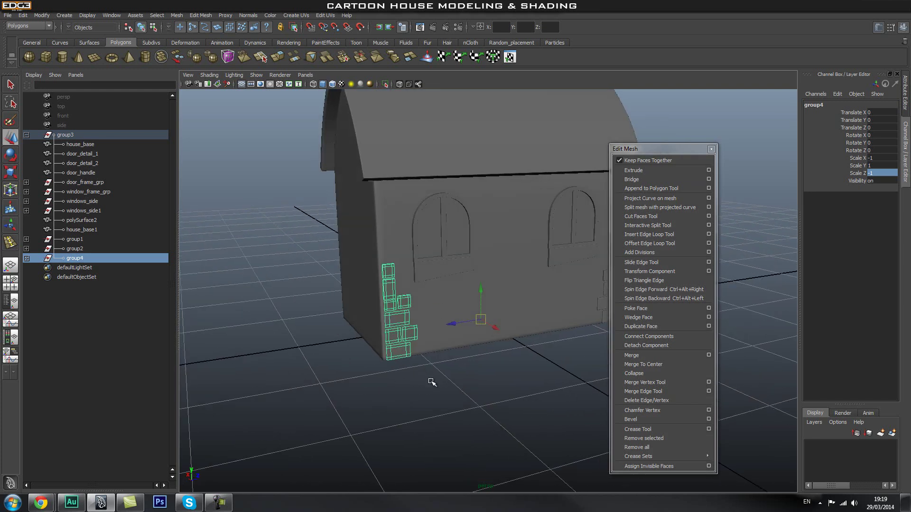
{"action": "left_click_drag", "start_coordinate": [479, 320], "coordinate": [448, 324]}
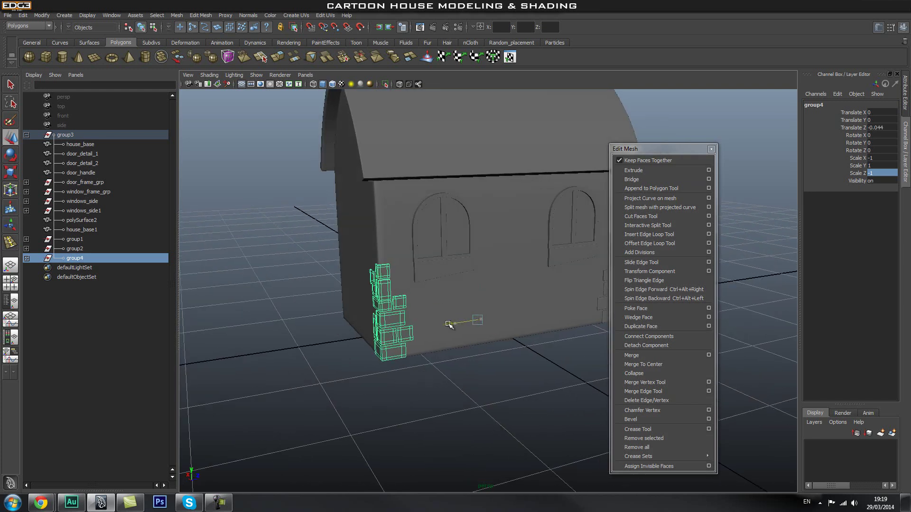
{"action": "left_click_drag", "start_coordinate": [408, 382], "coordinate": [430, 384], "text": "alt"}
{"action": "right_click_drag", "start_coordinate": [443, 386], "coordinate": [537, 394], "text": "alt"}
{"action": "left_click_drag", "start_coordinate": [457, 345], "coordinate": [457, 346]}
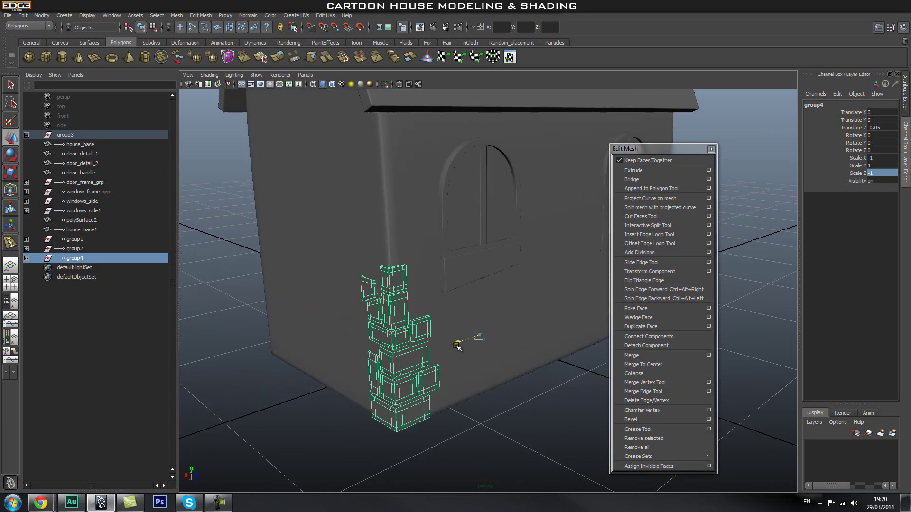
{"action": "left_click", "coordinate": [545, 432]}
Duplicate the rear corner stone group and mirror the copy along X onto the other rear corner
{"action": "right_click_drag", "start_coordinate": [544, 432], "coordinate": [475, 401], "text": "alt"}
{"action": "left_click", "coordinate": [425, 394]}
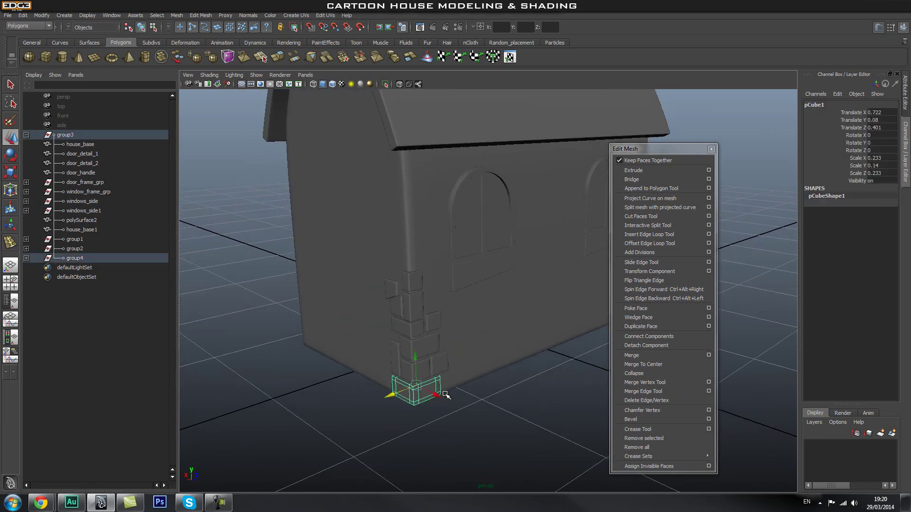
{"action": "key", "text": "Up"}
{"action": "key", "text": "ctrl+d"}
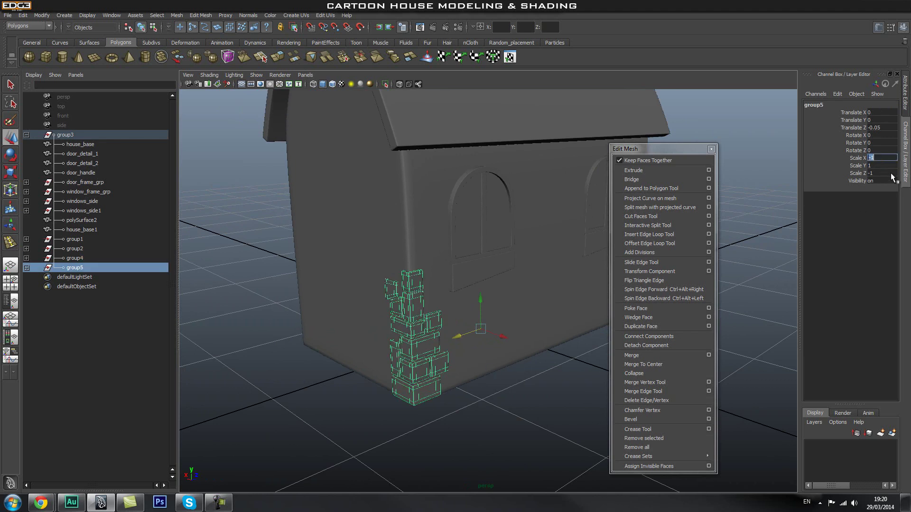
{"action": "left_click", "coordinate": [459, 422]}
{"action": "left_click_drag", "start_coordinate": [460, 422], "coordinate": [545, 265], "text": "alt"}
Duplicate a rear column's bottom stone and one of its upper wide stones, placing the copies along the rear wall's base, the second at Y 0.244
{"action": "left_click", "coordinate": [535, 363]}
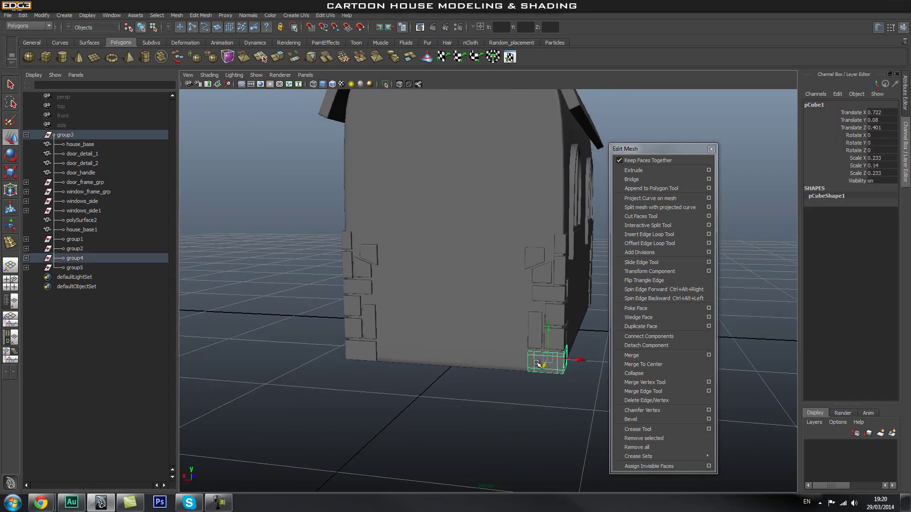
{"action": "left_click_drag", "start_coordinate": [551, 362], "coordinate": [537, 361]}
{"action": "left_click", "coordinate": [535, 333]}
{"action": "left_click", "coordinate": [550, 294]}
{"action": "key", "text": "ctrl+d"}
{"action": "left_click_drag", "start_coordinate": [580, 293], "coordinate": [540, 296]}
{"action": "left_click_drag", "start_coordinate": [514, 263], "coordinate": [514, 306]}
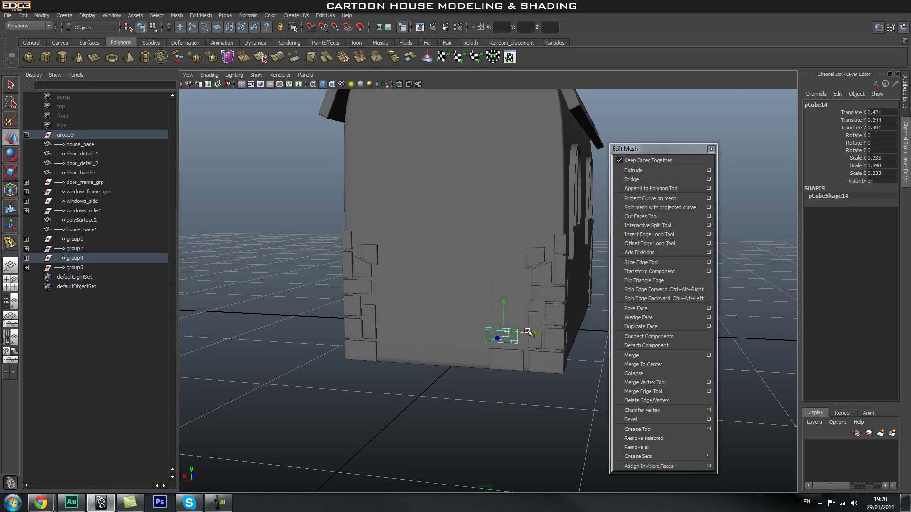
{"action": "left_click", "coordinate": [506, 407]}
Examine the stonework, roof and dormer from around the house, and collapse the house group's hierarchy
{"action": "left_click_drag", "start_coordinate": [531, 394], "coordinate": [502, 366], "text": "alt"}
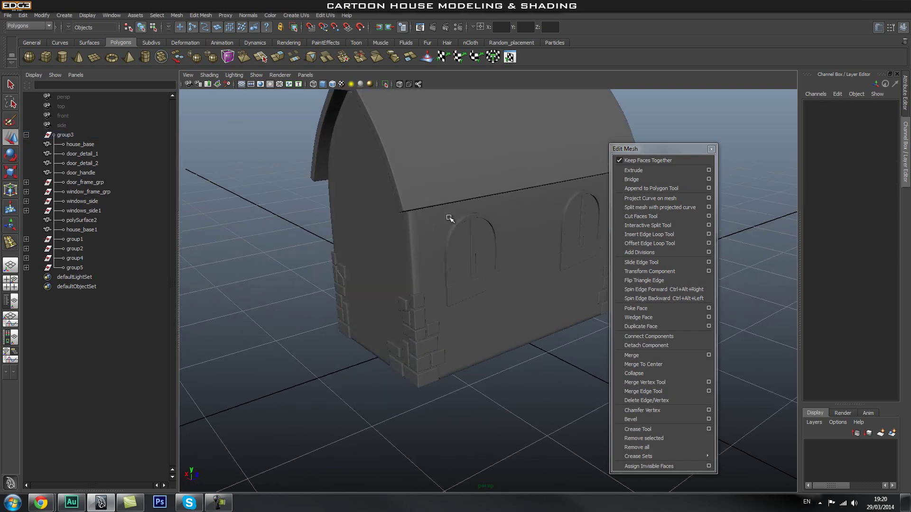
{"action": "right_click_drag", "start_coordinate": [490, 289], "coordinate": [451, 340], "text": "alt"}
{"action": "left_click_drag", "start_coordinate": [465, 332], "coordinate": [429, 307], "text": "alt"}
{"action": "right_click_drag", "start_coordinate": [429, 307], "coordinate": [412, 328], "text": "alt"}
{"action": "middle_click_drag", "start_coordinate": [508, 299], "coordinate": [536, 317], "text": "alt"}
{"action": "left_click_drag", "start_coordinate": [536, 316], "coordinate": [468, 315], "text": "alt"}
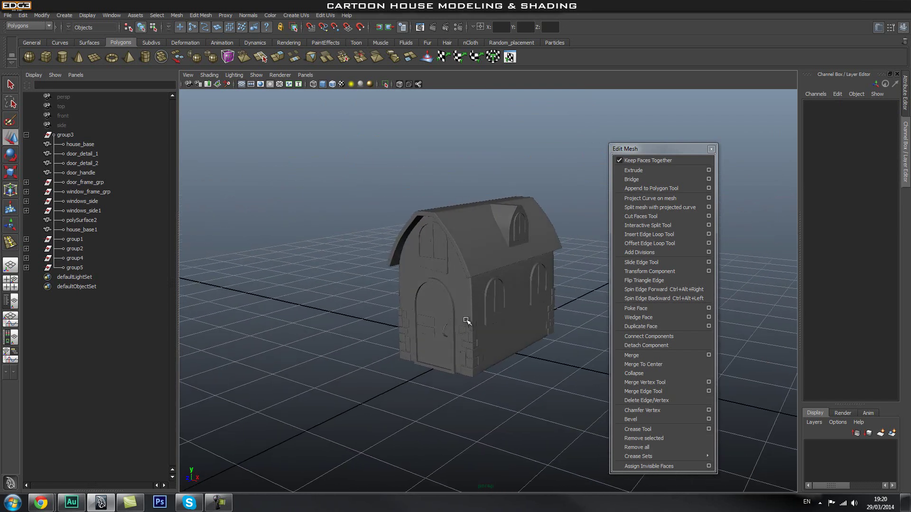
{"action": "right_click_drag", "start_coordinate": [467, 315], "coordinate": [518, 332], "text": "alt"}
{"action": "mouse_move", "coordinate": [519, 332]}
{"action": "left_mouse_down", "text": "alt"}
{"action": "mouse_move", "coordinate": [484, 332]}
{"action": "mouse_move", "coordinate": [539, 325]}
{"action": "mouse_move", "coordinate": [525, 340]}
{"action": "left_mouse_up", "text": "alt"}
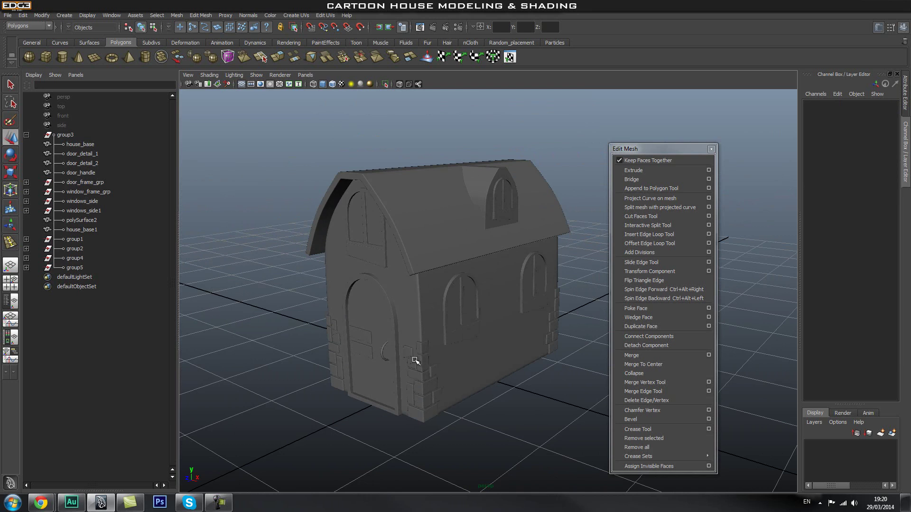
{"action": "left_click_drag", "start_coordinate": [533, 294], "coordinate": [525, 347], "text": "alt"}
{"action": "right_click_drag", "start_coordinate": [417, 350], "coordinate": [439, 360], "text": "alt"}
{"action": "middle_click_drag", "start_coordinate": [439, 360], "coordinate": [439, 367], "text": "alt"}
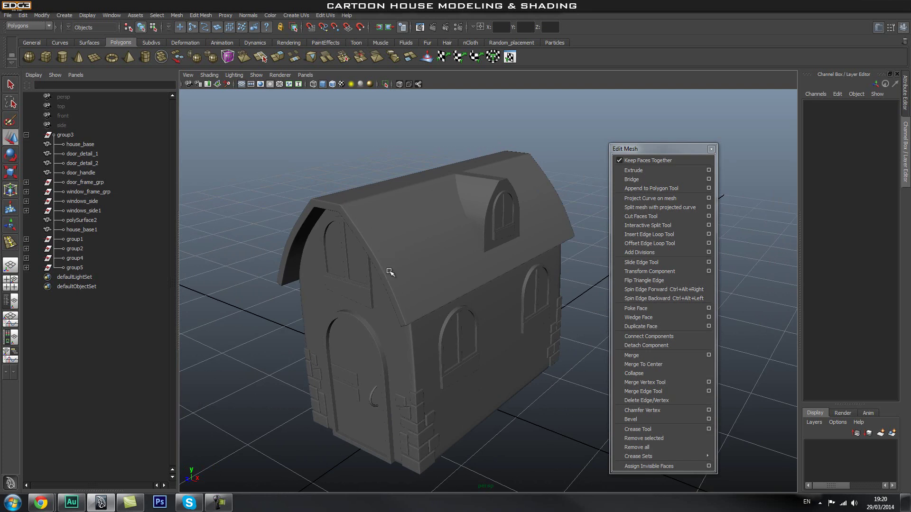
{"action": "left_click_drag", "start_coordinate": [516, 240], "coordinate": [509, 194], "text": "alt"}
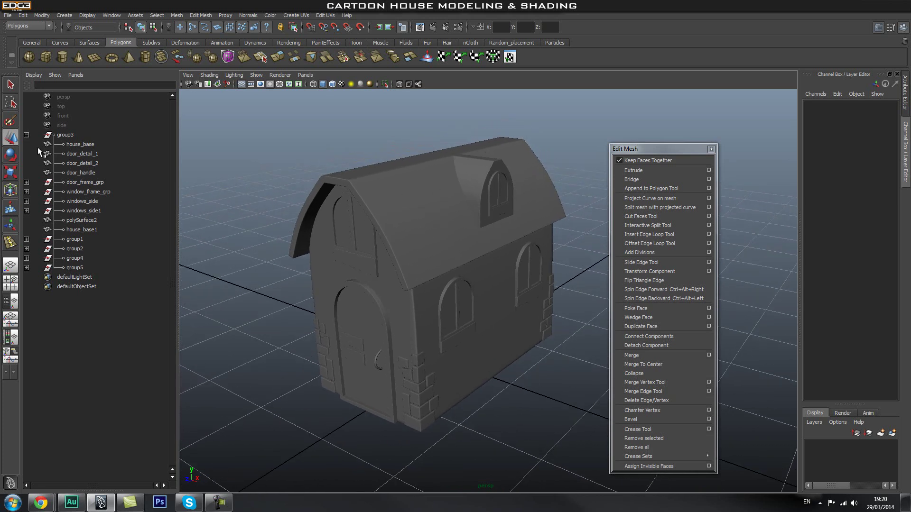
{"action": "left_click", "coordinate": [26, 135]}
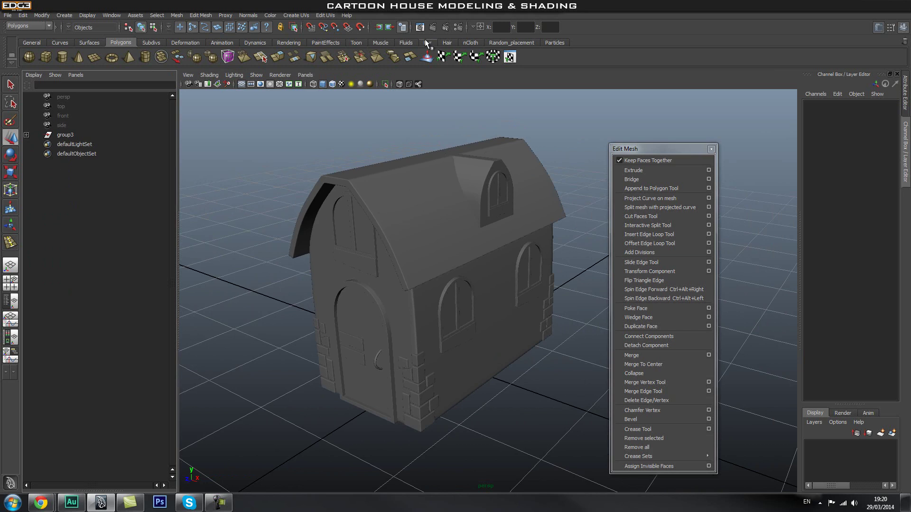
{"action": "left_click_drag", "start_coordinate": [580, 185], "coordinate": [511, 229], "text": "alt"}
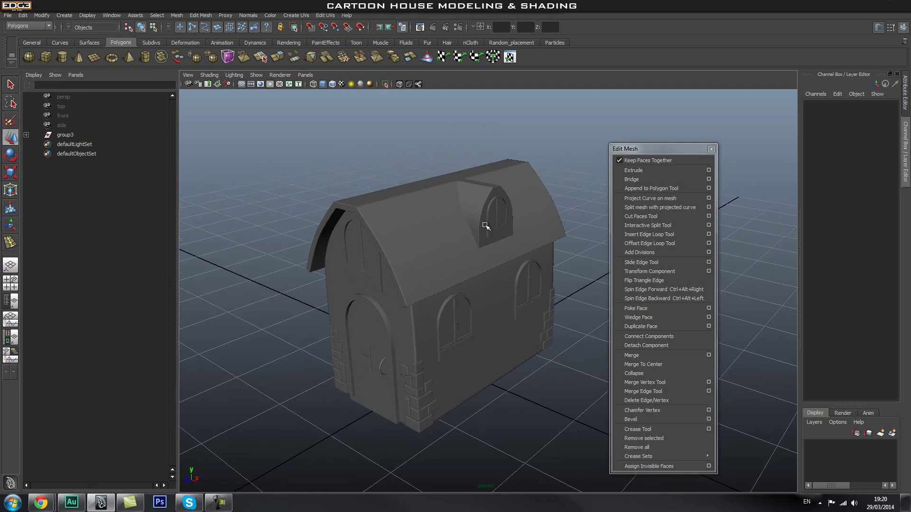